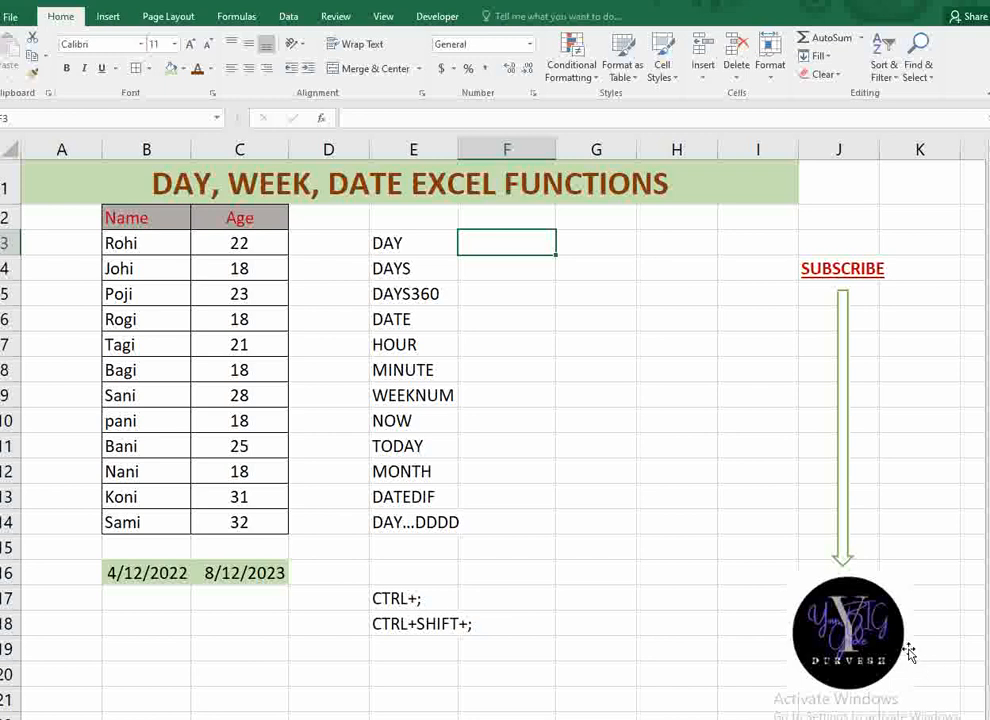
- Extract the day of the month from the date in B16 by entering =DAY(B16) in F3
click(905, 645)
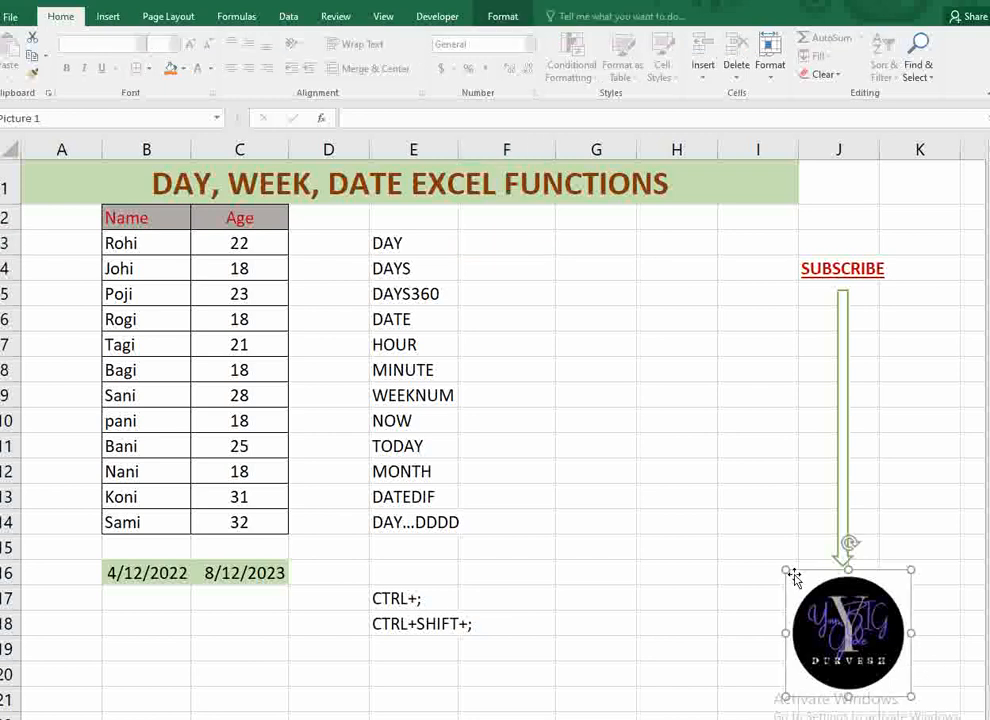
click(524, 250)
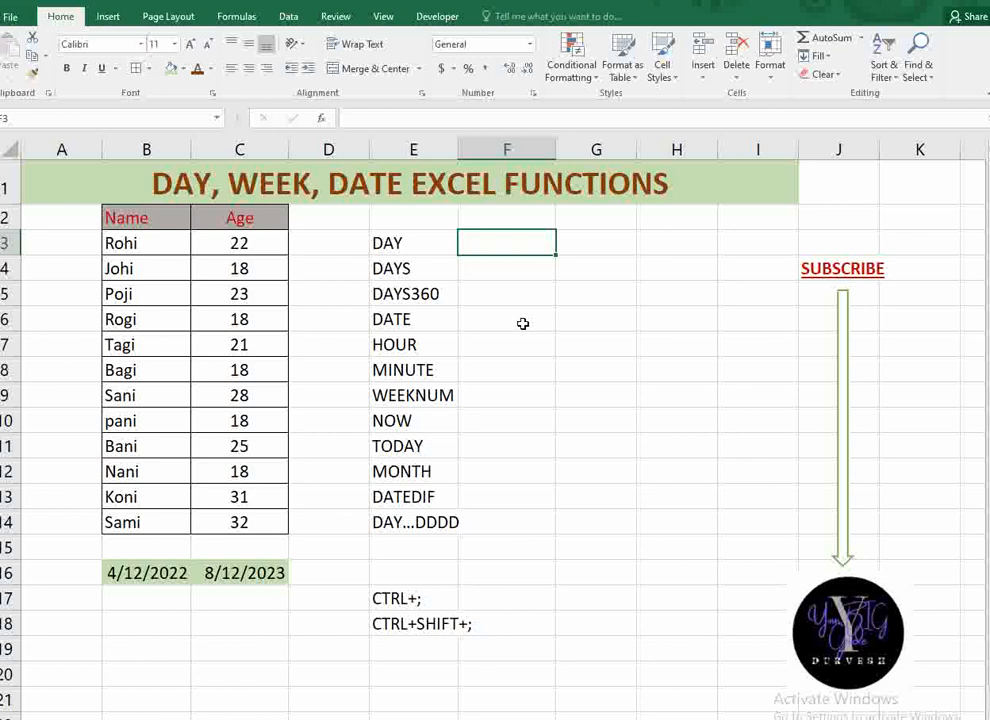
text(=DAY)
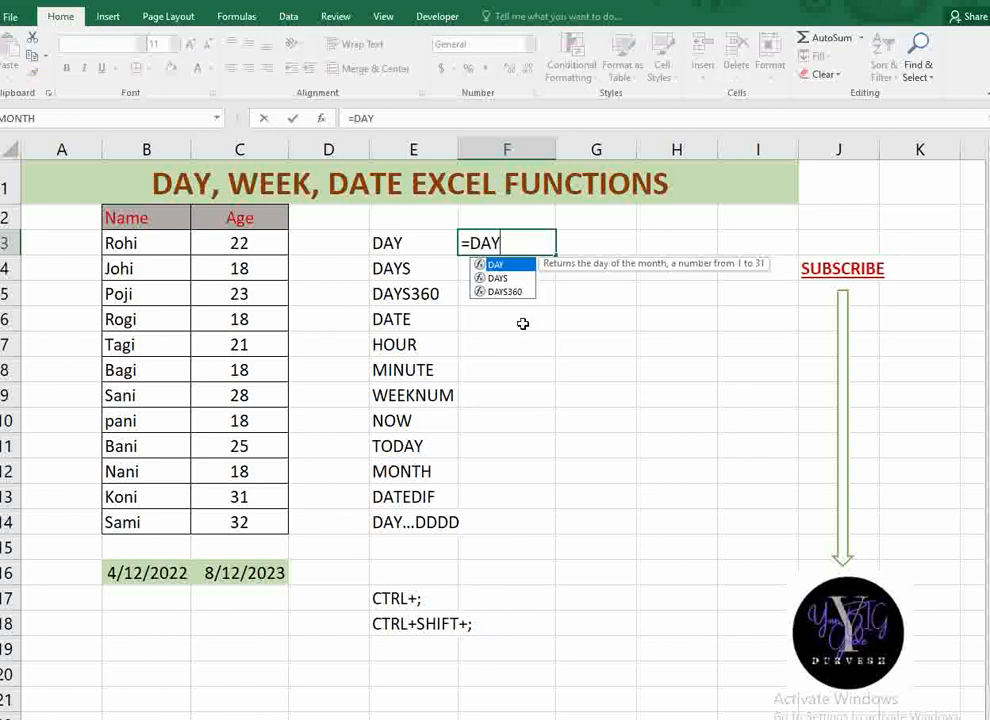
text(()
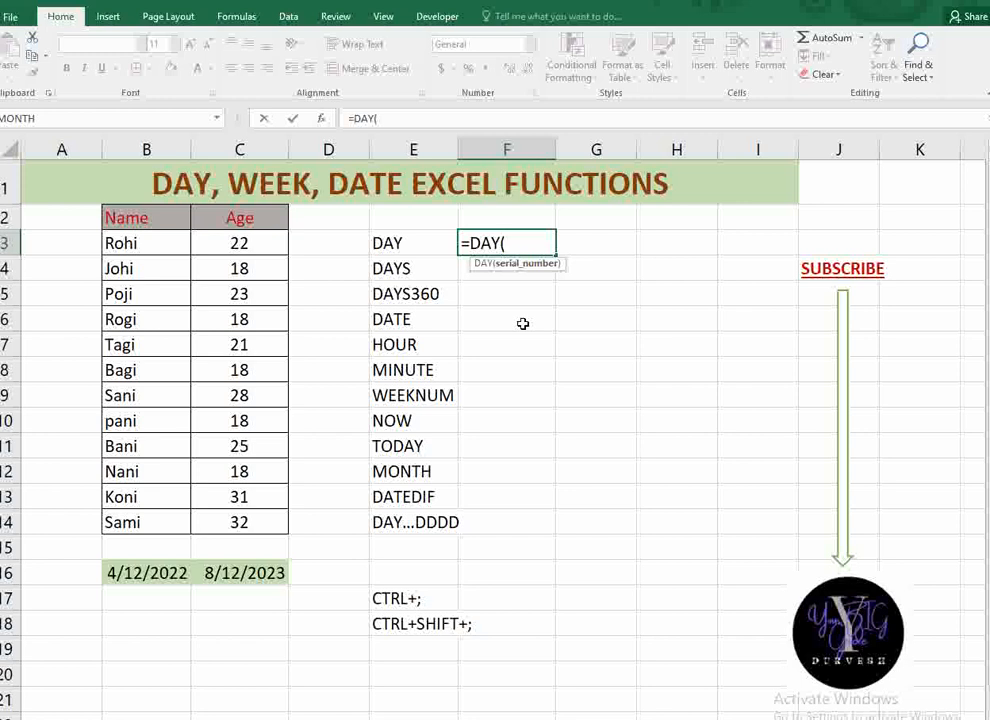
click(134, 558)
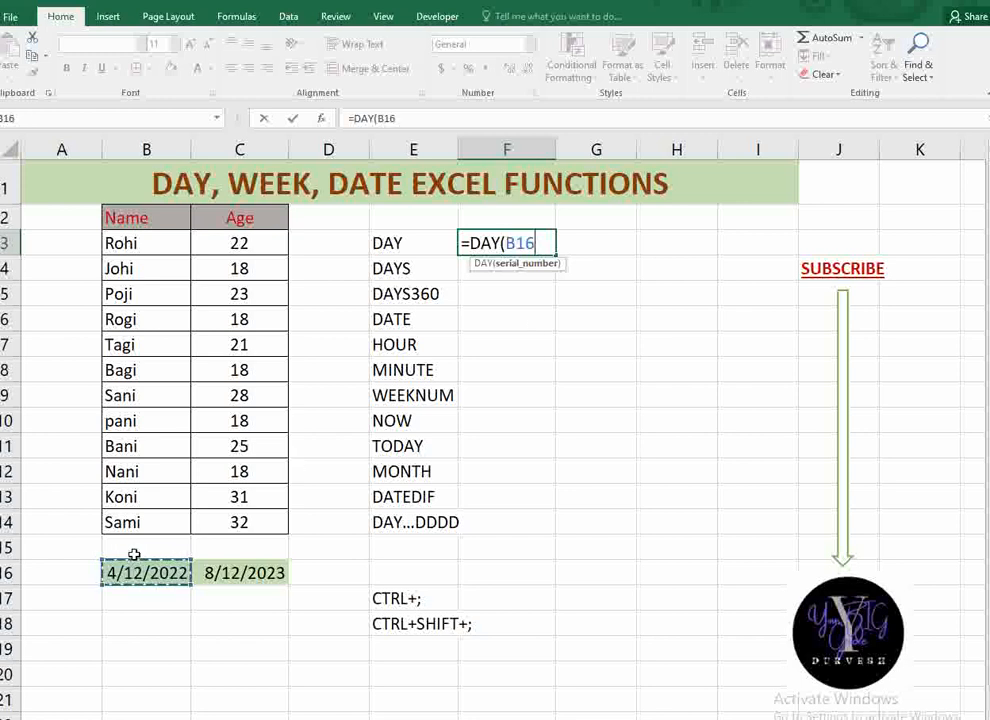
text())
key(Return)
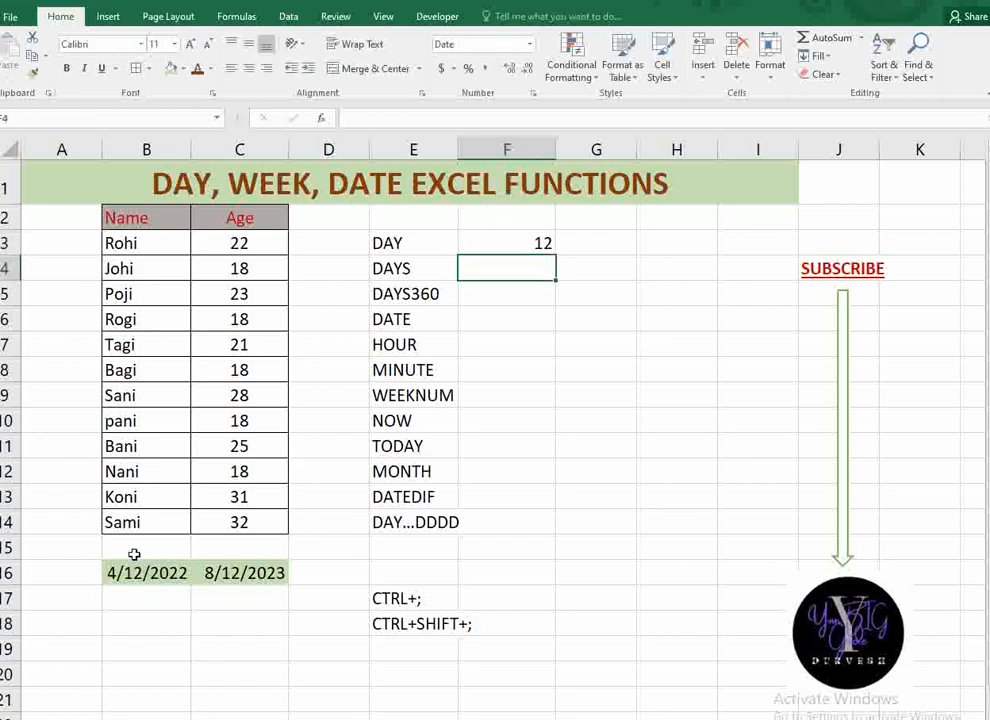
click(479, 244)
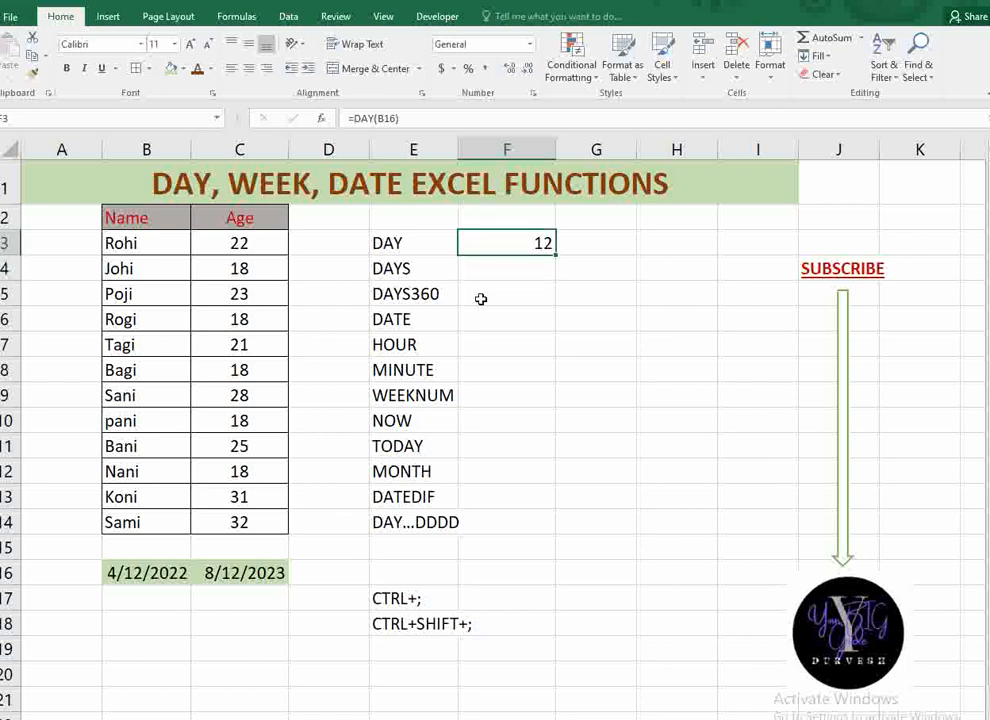
click(158, 573)
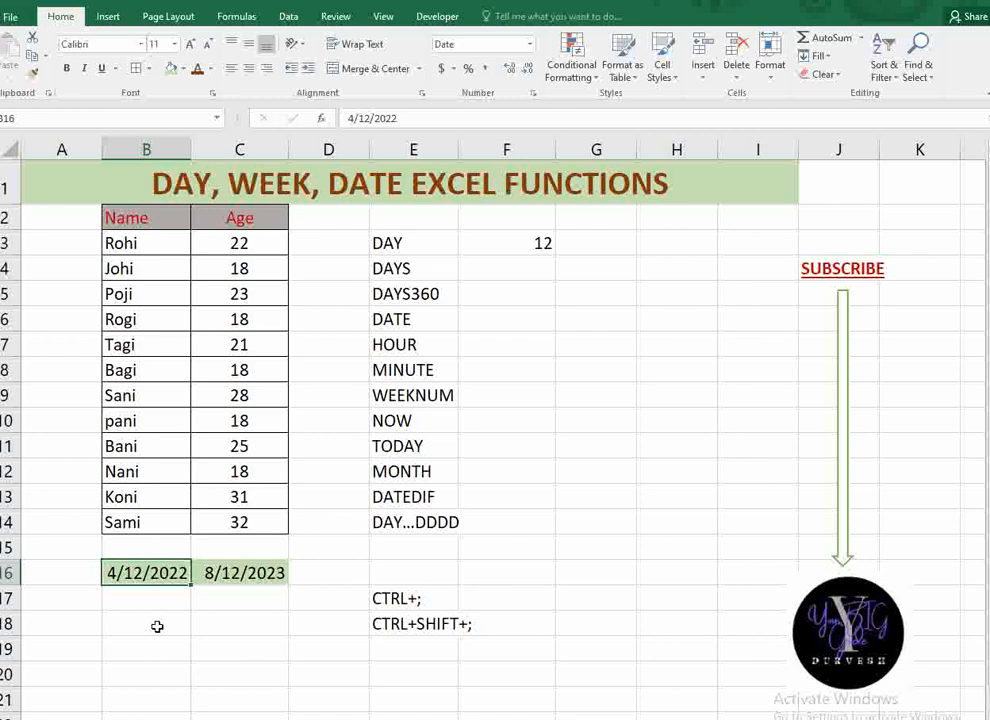
- Replace the formula in F3 with =DAY(NOW()) to return the current day of the month
click(505, 246)
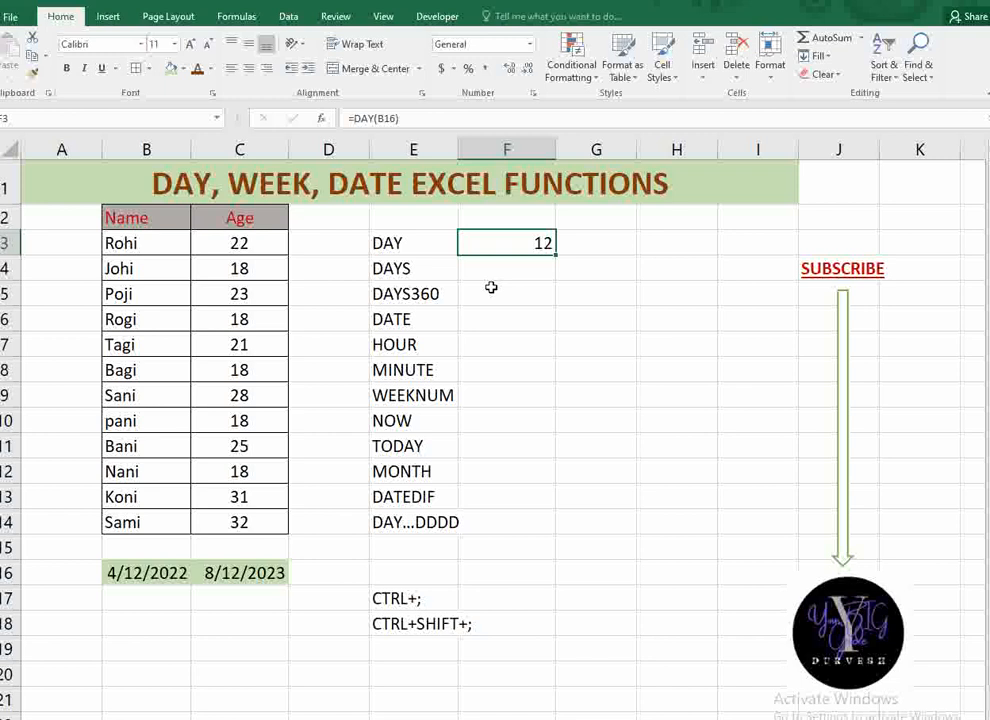
key(Delete)
text(=)
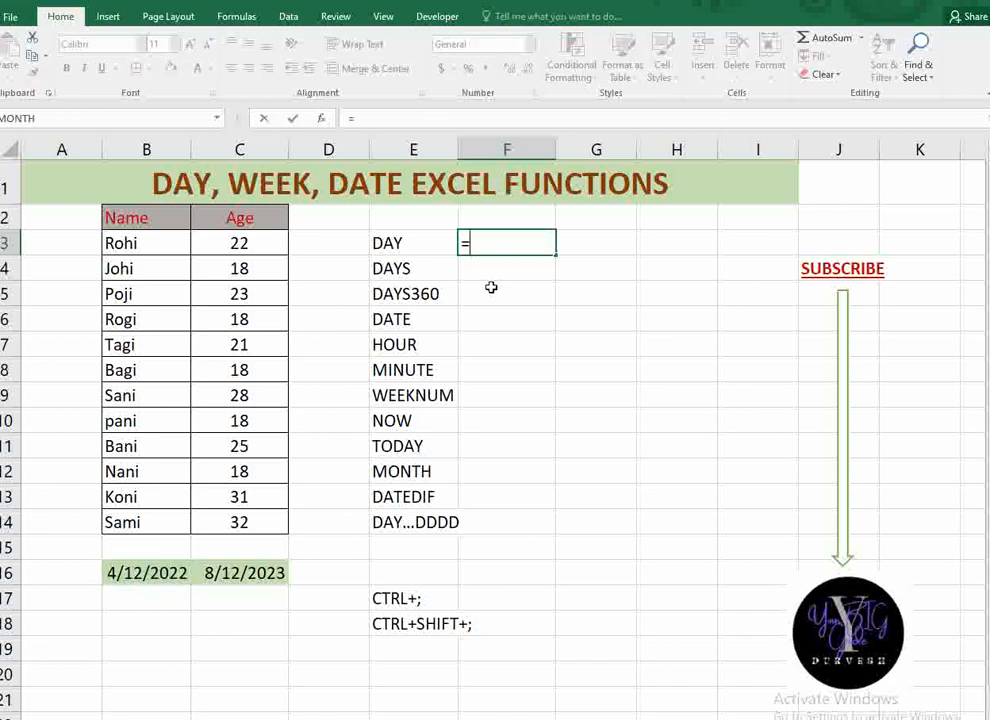
text(DAY()
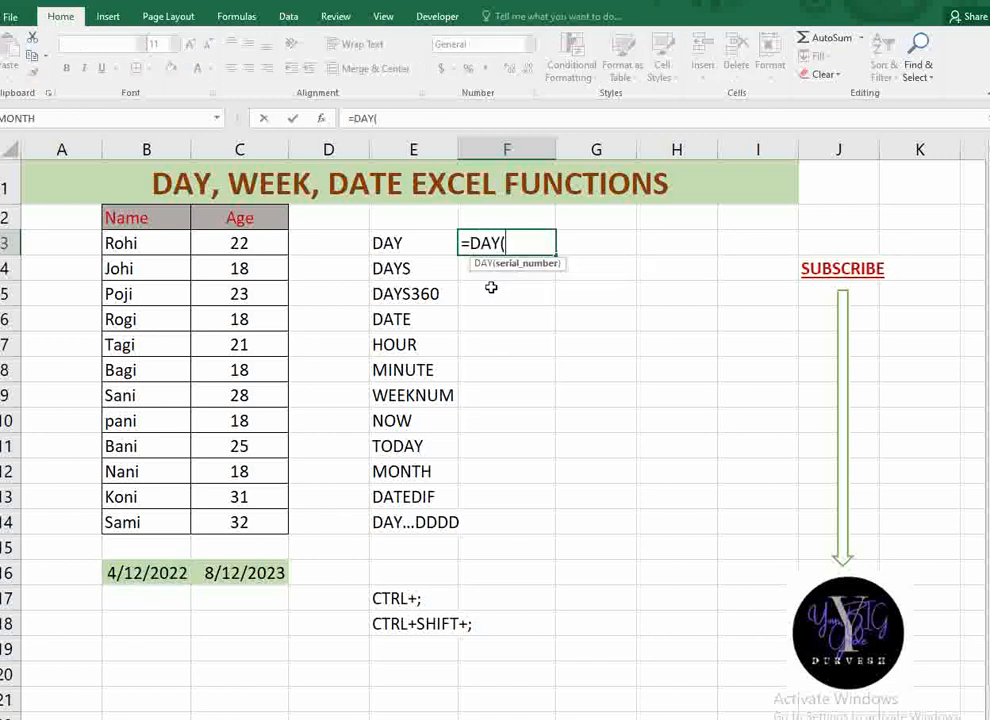
text(NOW)
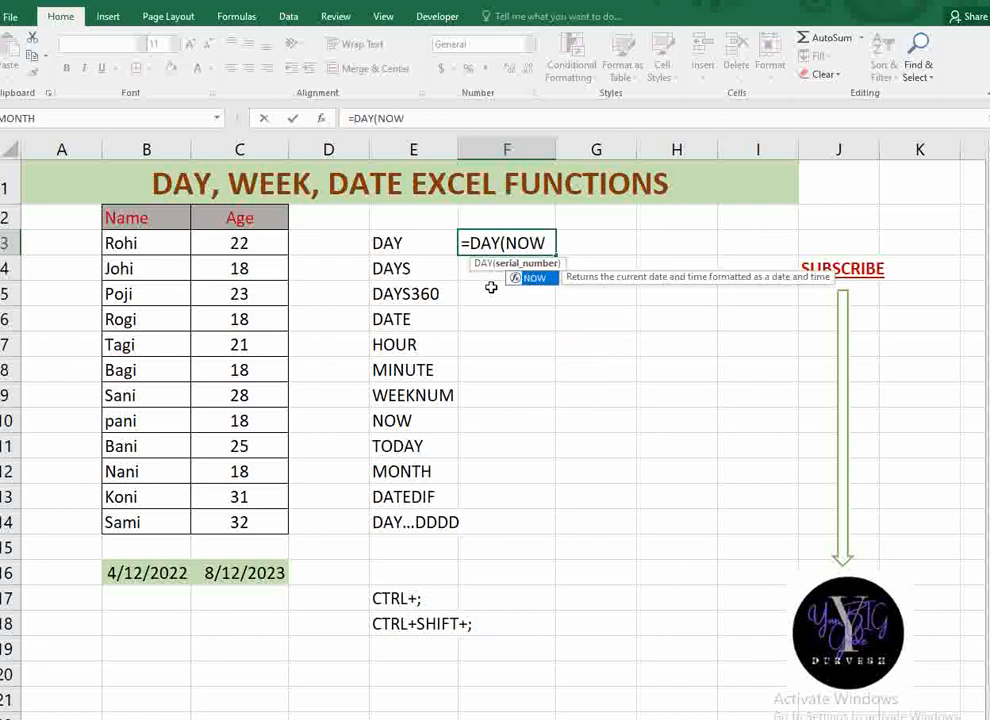
text(()))
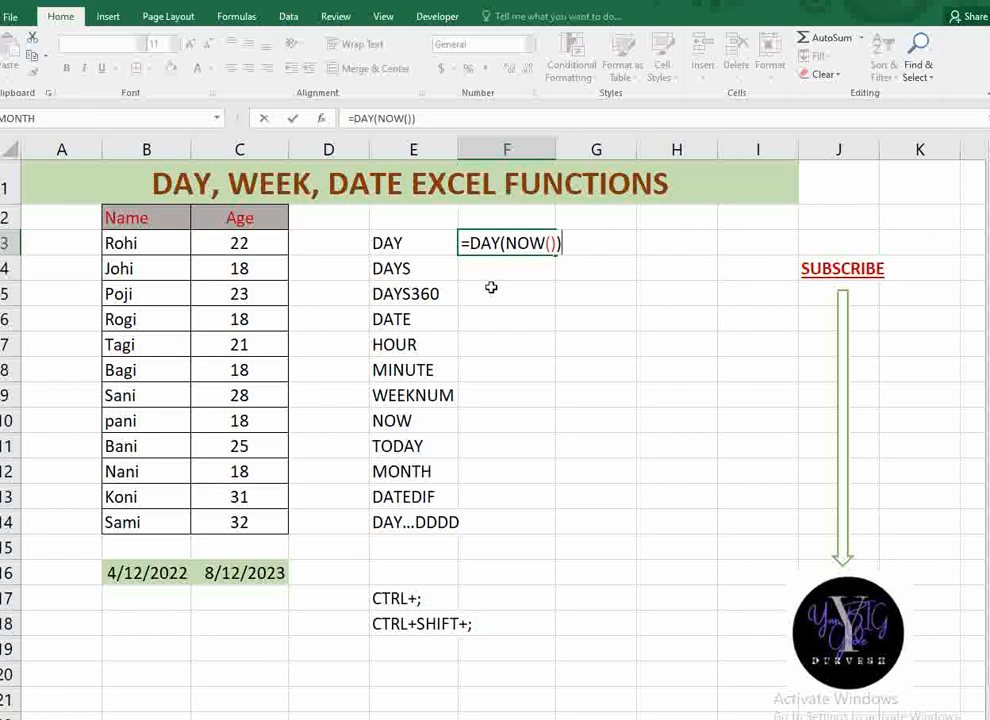
key(Return)
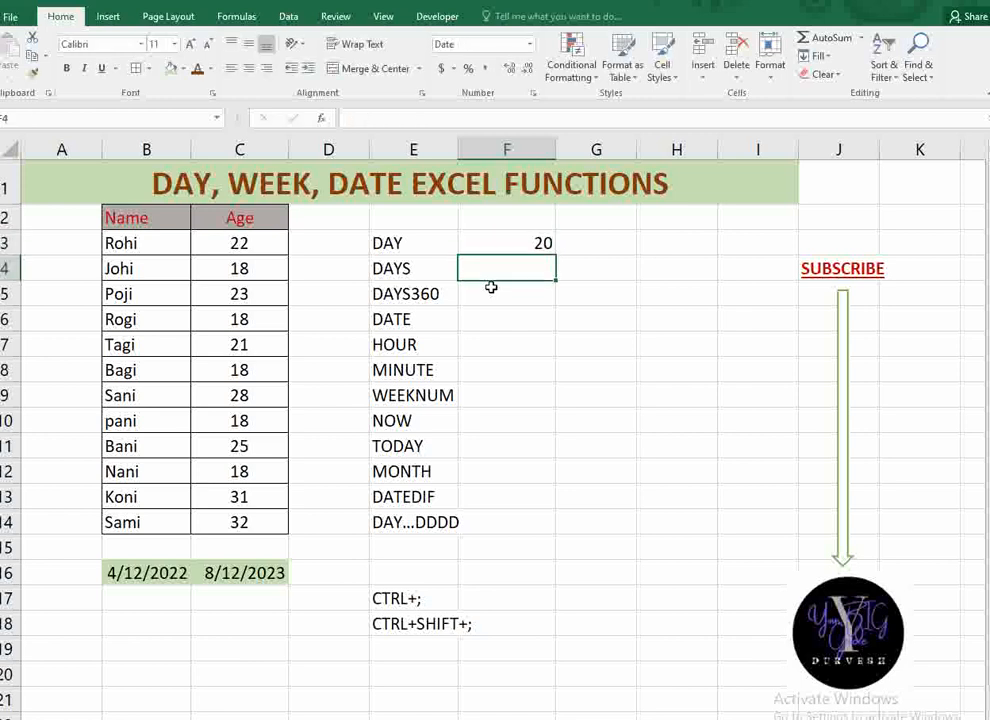
click(506, 247)
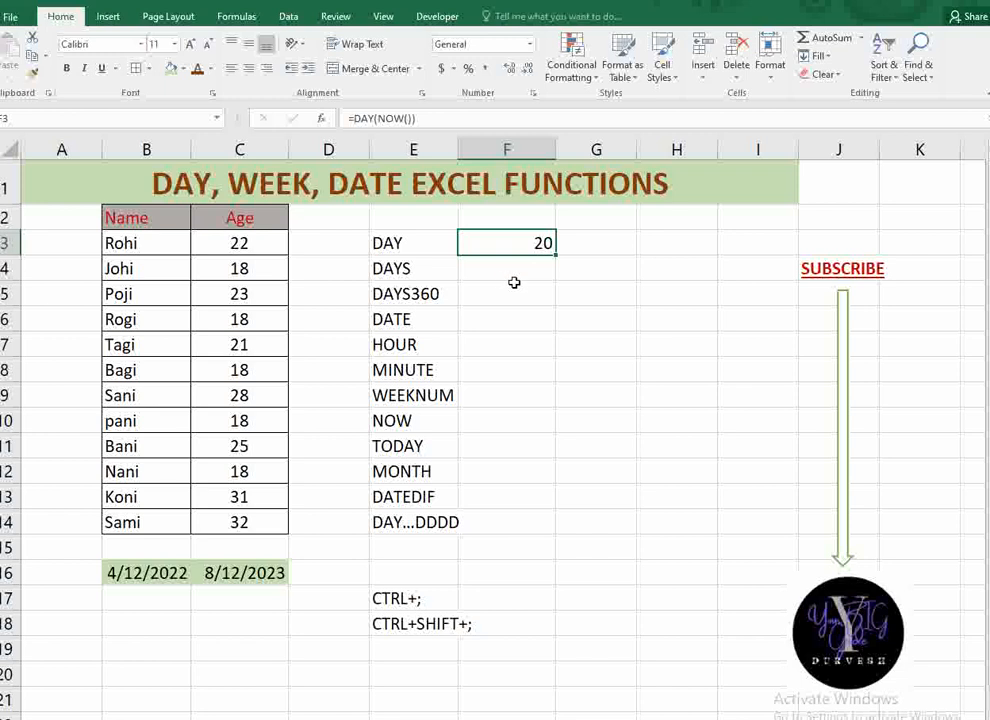
- Calculate the days between the two dates by entering =DAYS(C16,B16) in F4
key(Down)
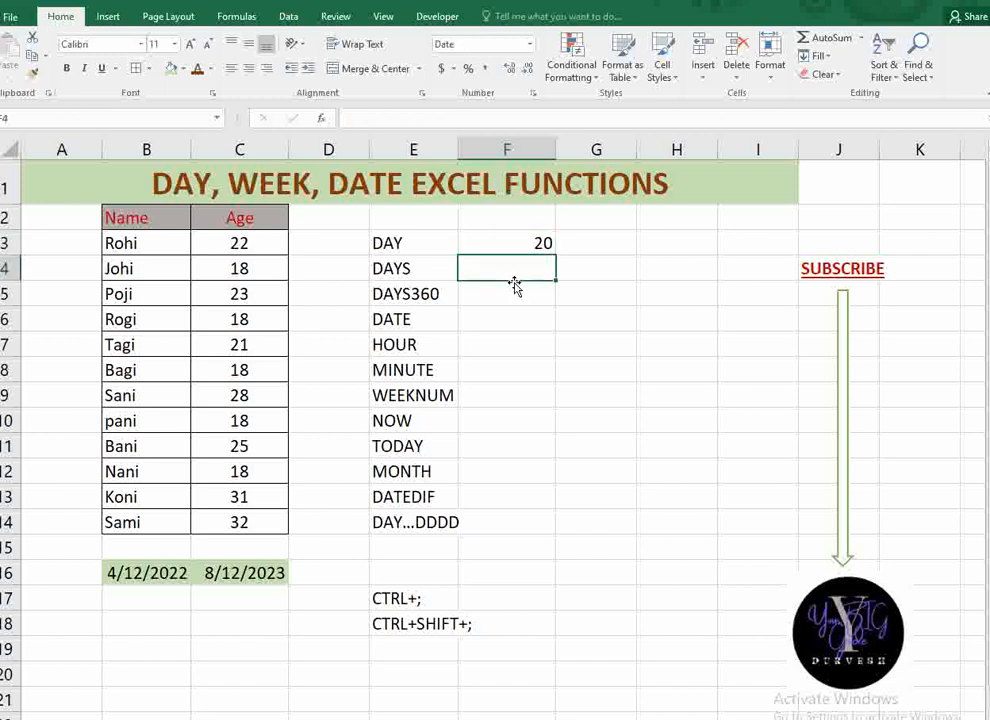
text(=DAYS()
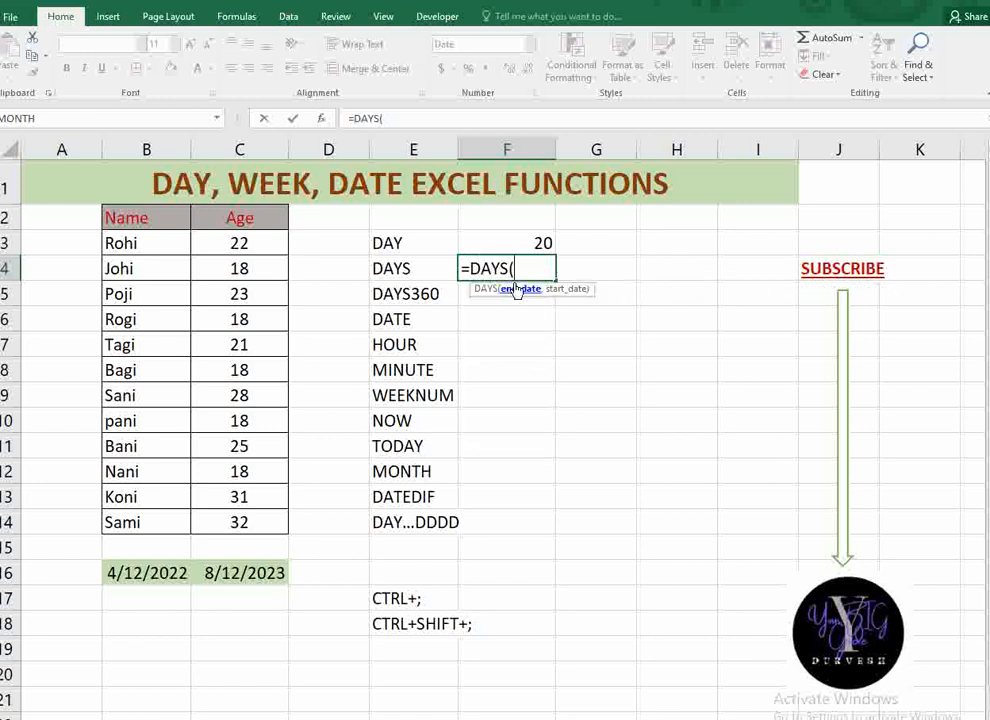
click(258, 572)
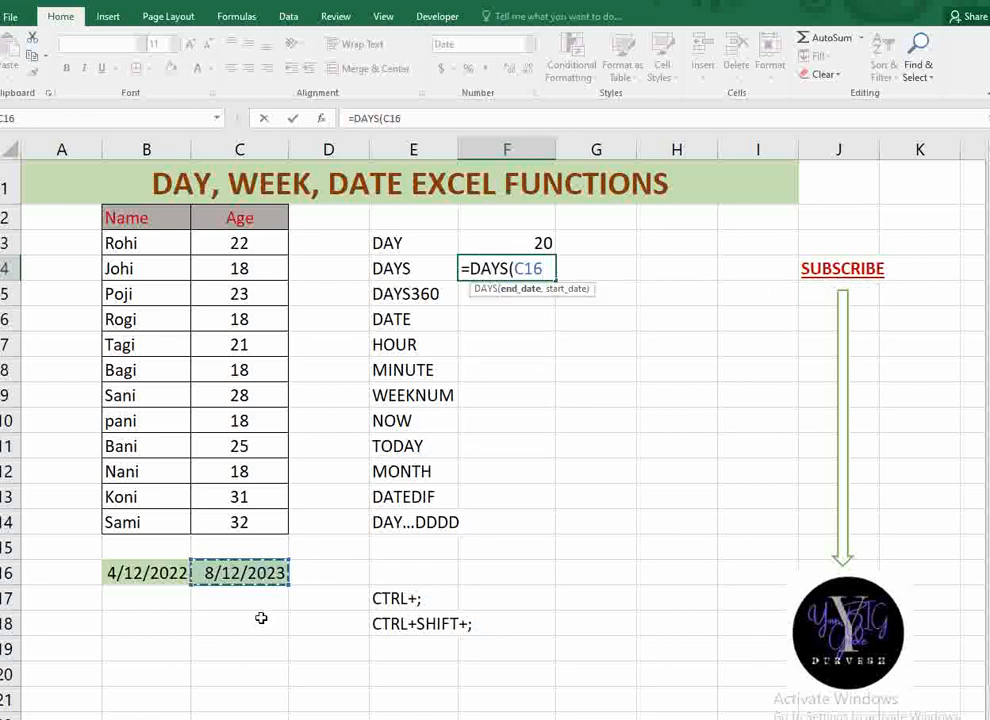
text(,)
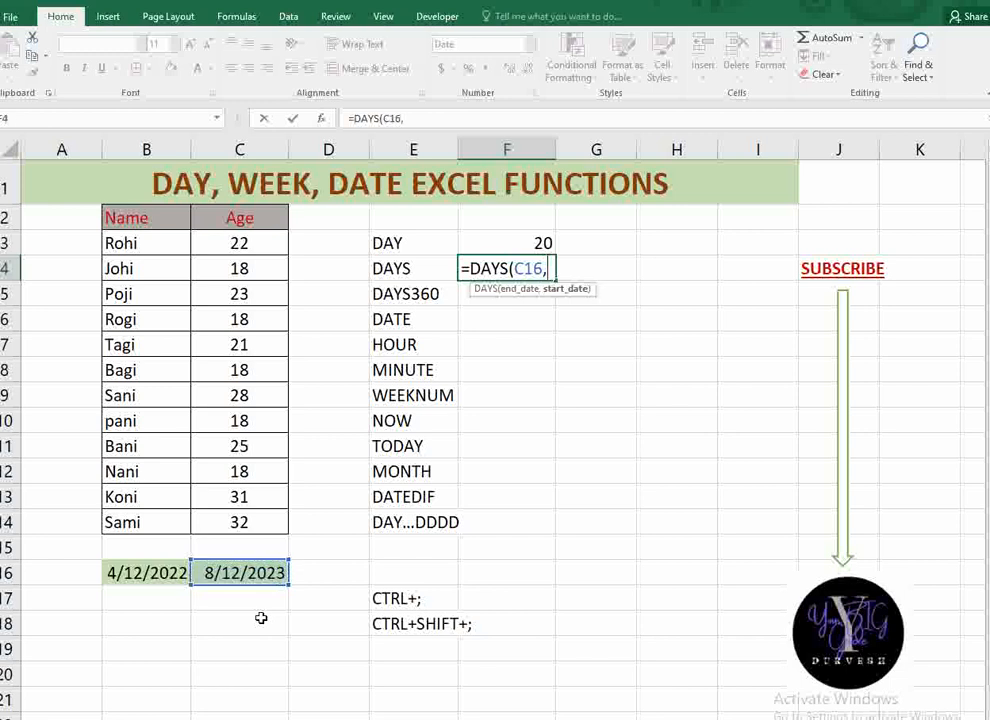
click(150, 572)
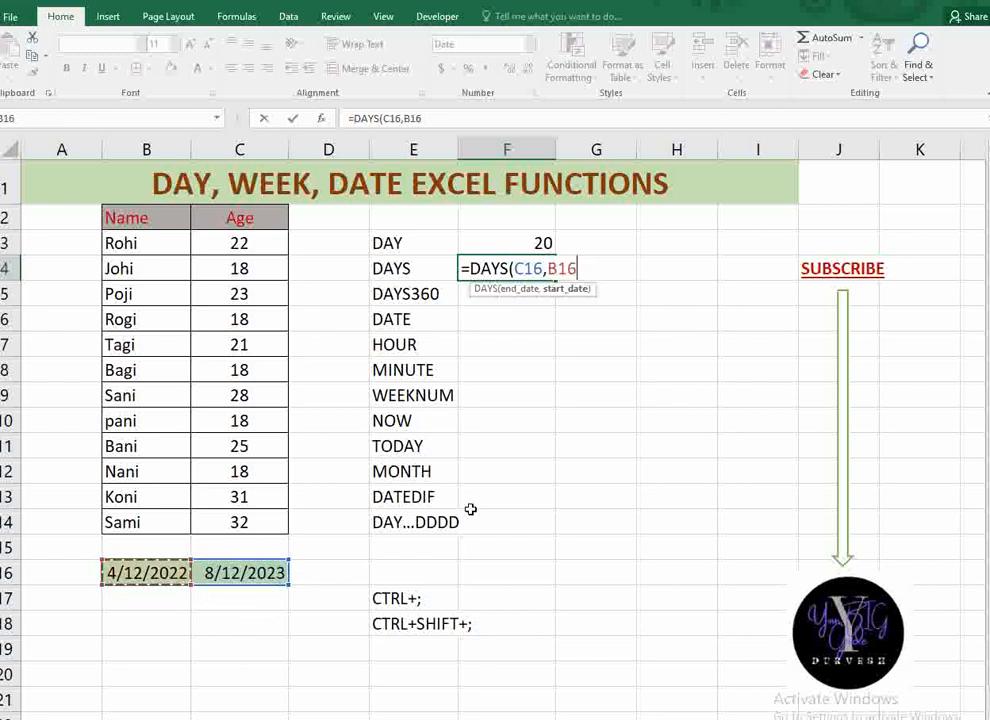
text())
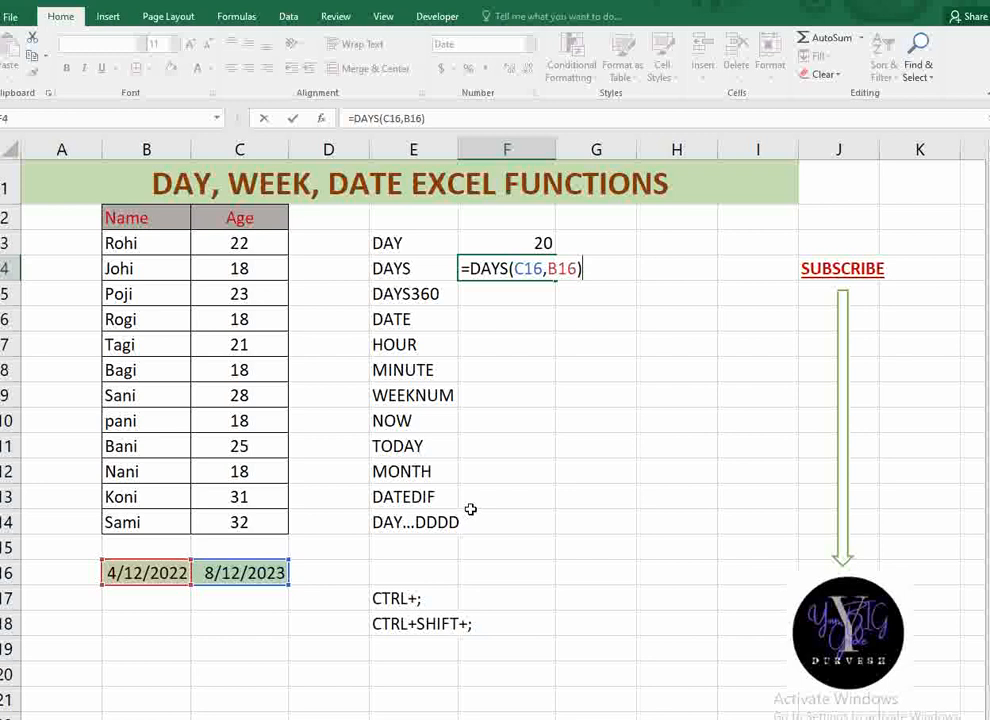
key(Return)
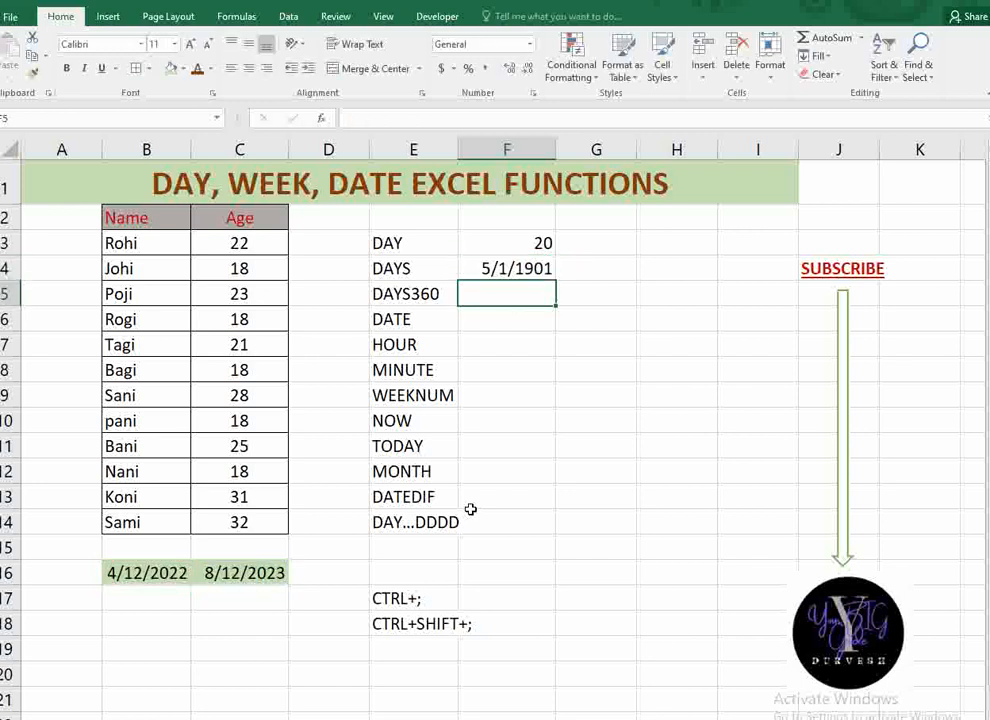
- Change the number format of the DAYS result in F4 to General
click(515, 266)
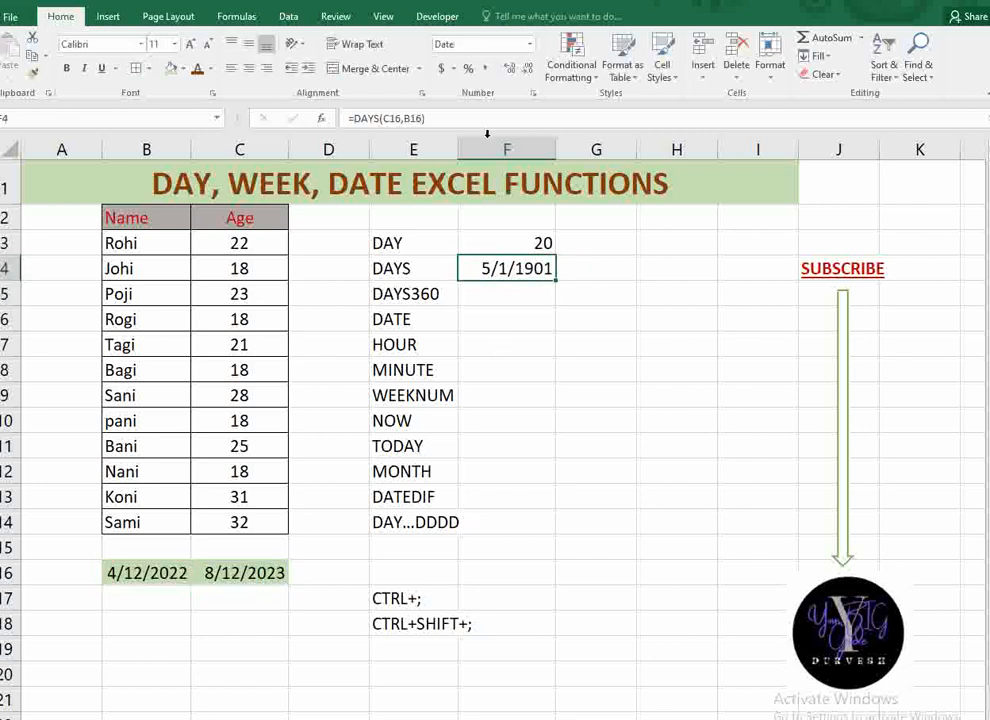
click(530, 44)
click(528, 72)
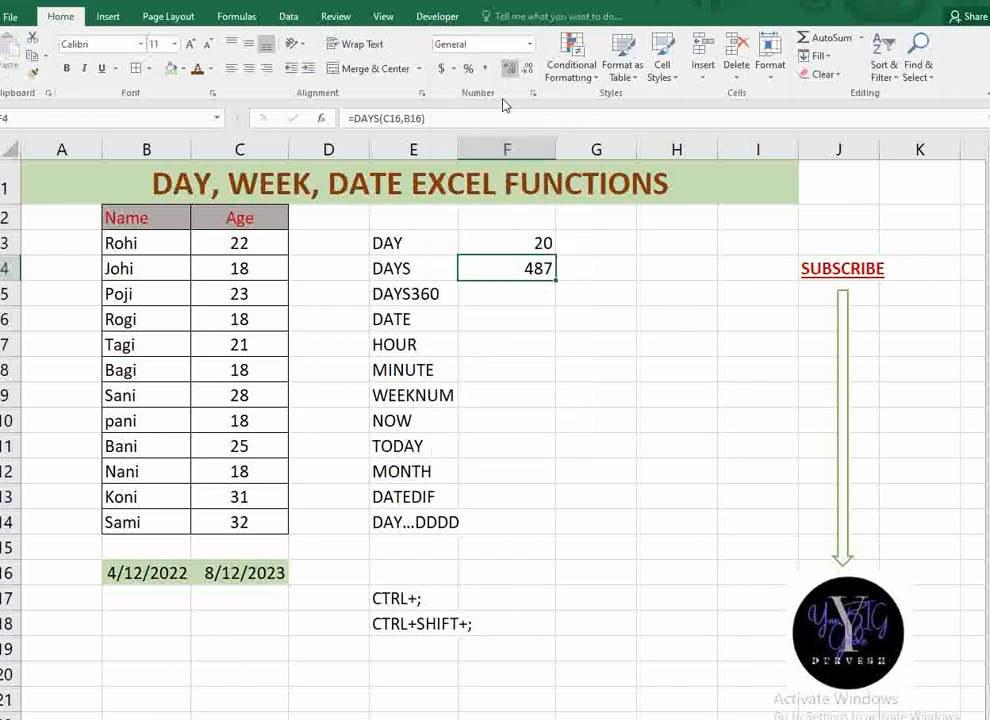
- Calculate the days between the two dates on a 360-day year by entering =DAYS360(B16,C16) in F5
click(502, 299)
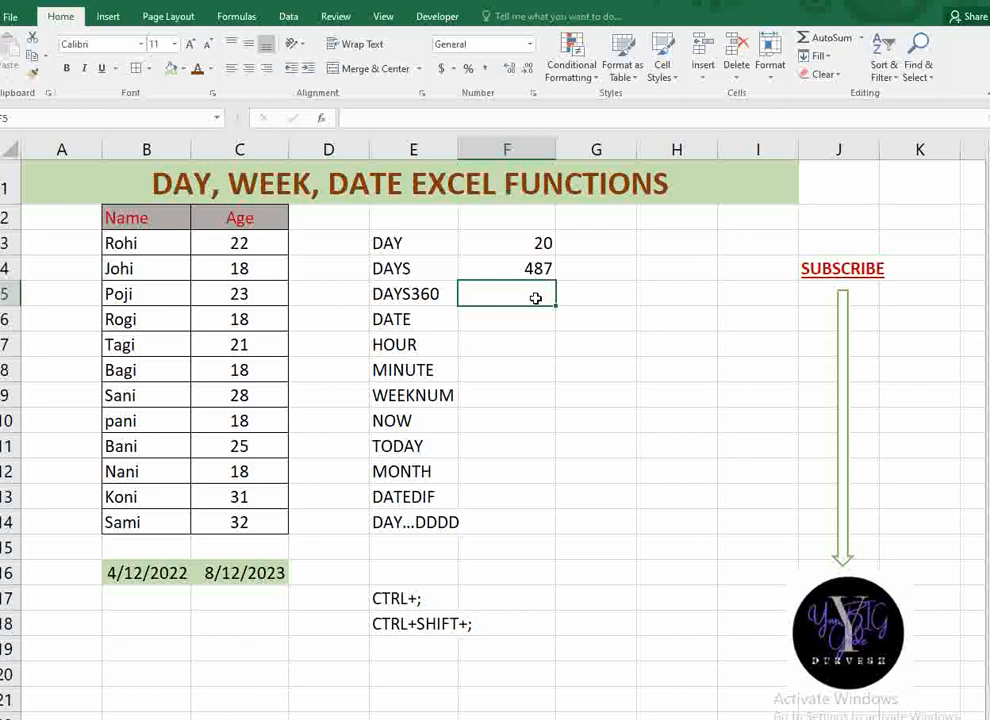
text(=)
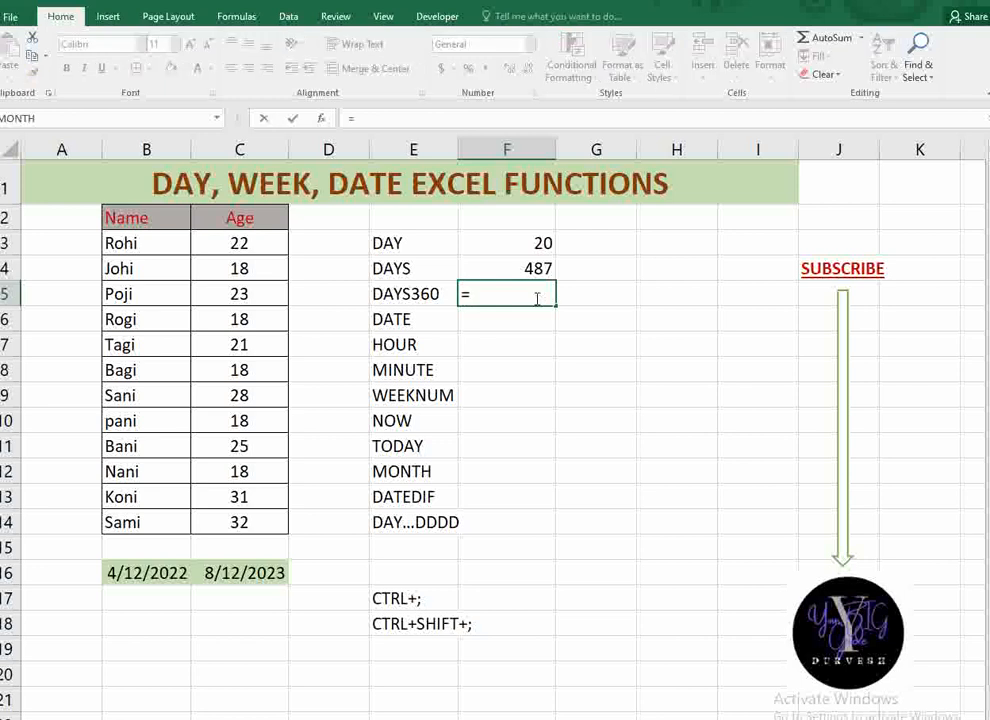
text(DAYS)
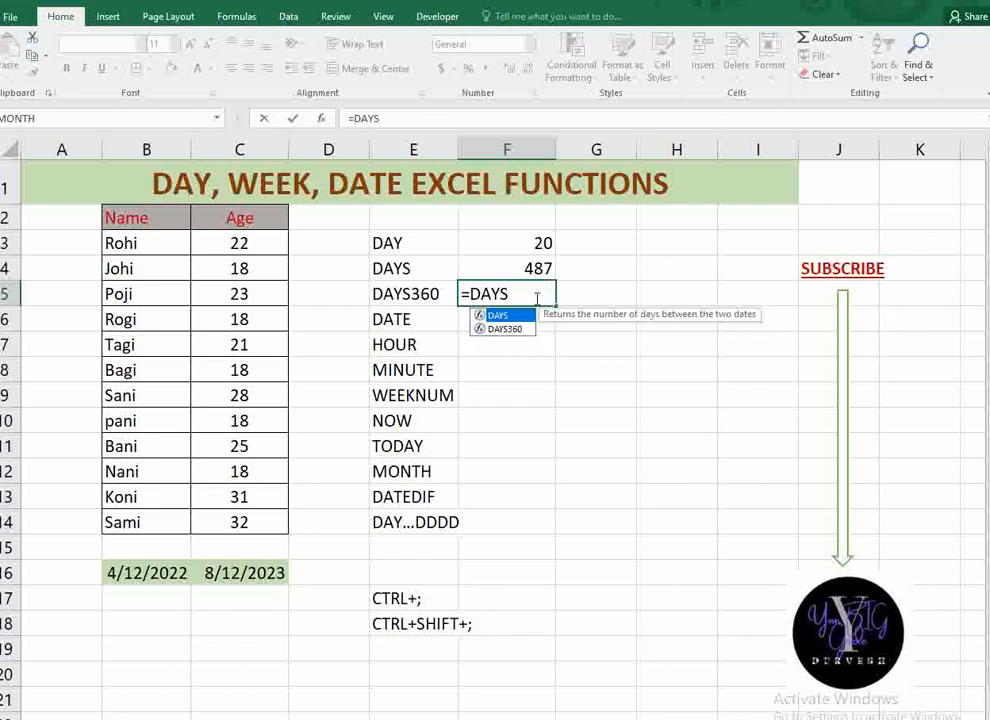
key(Down)
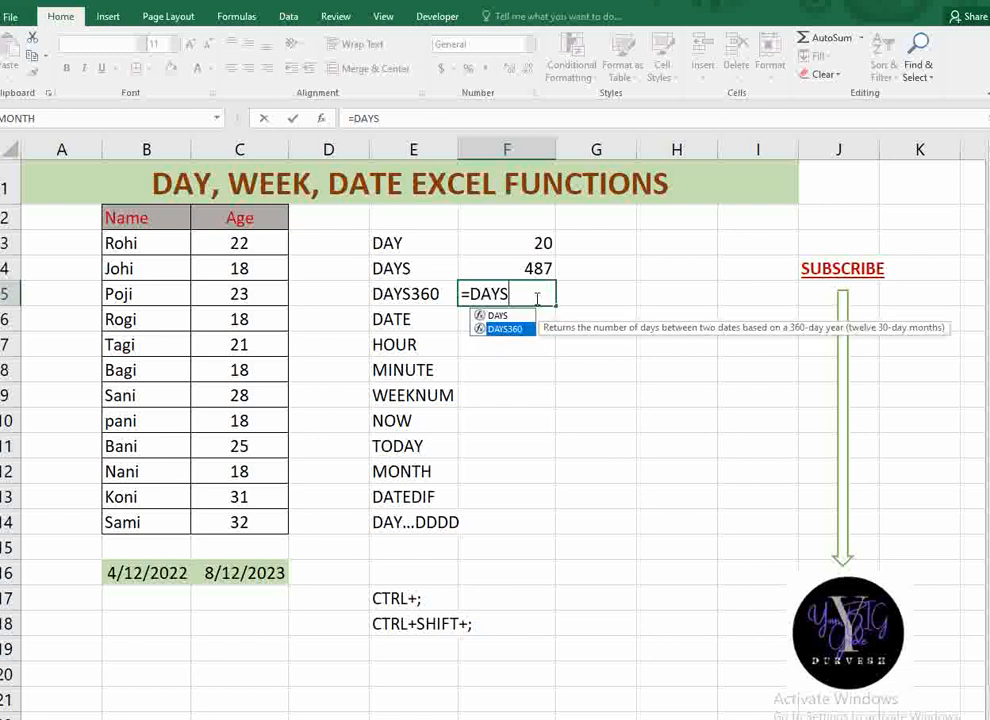
key(Tab)
key(Return)
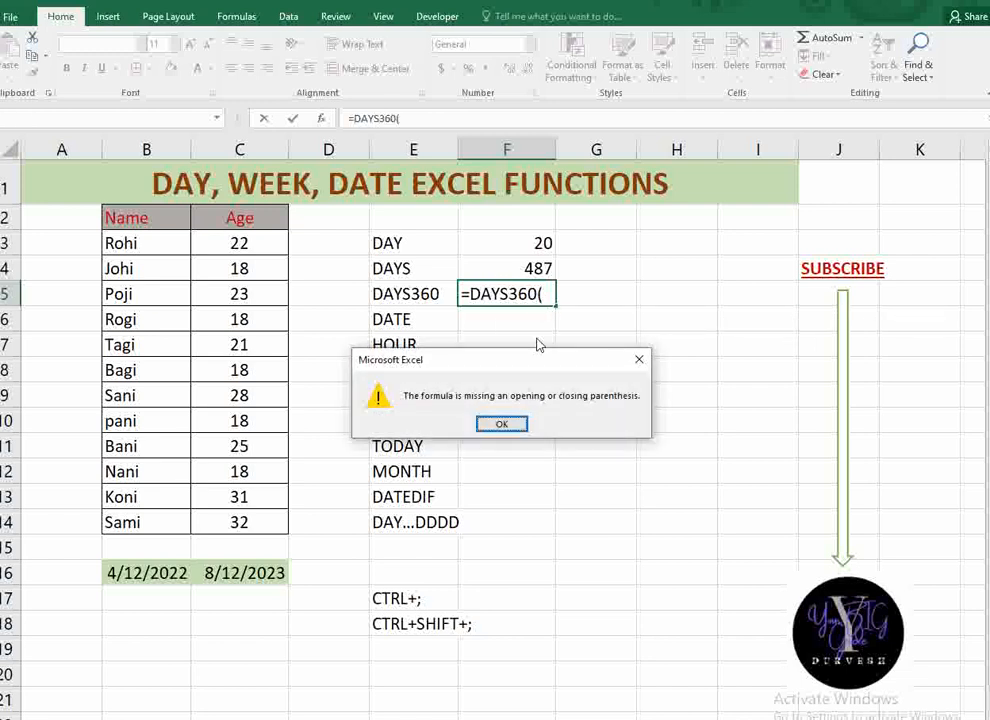
click(636, 359)
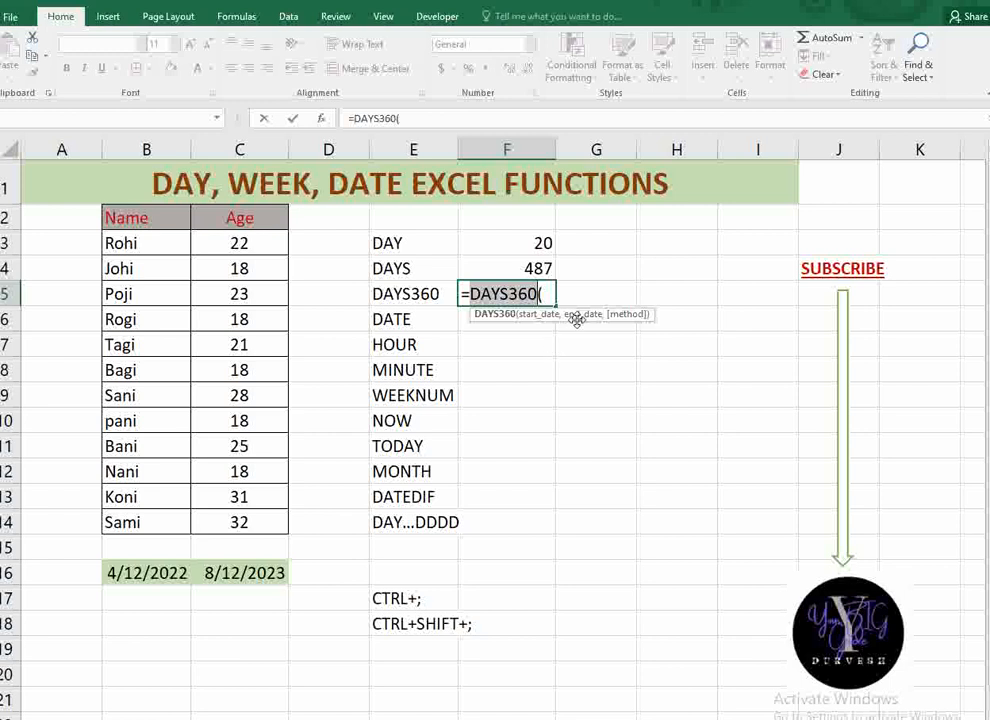
click(548, 291)
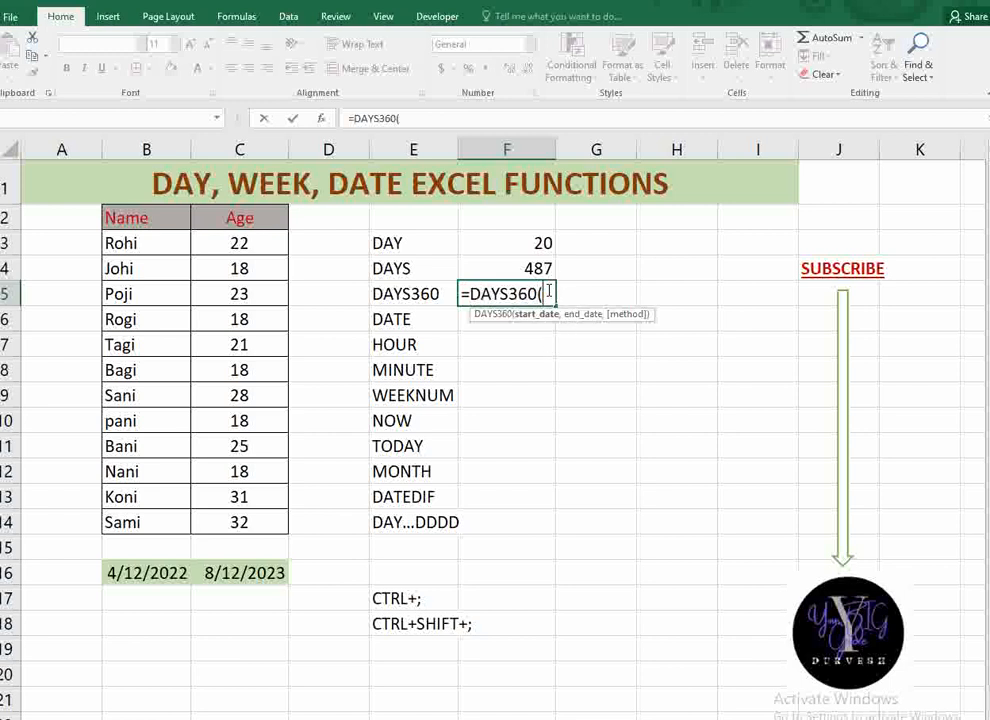
click(186, 572)
text(,)
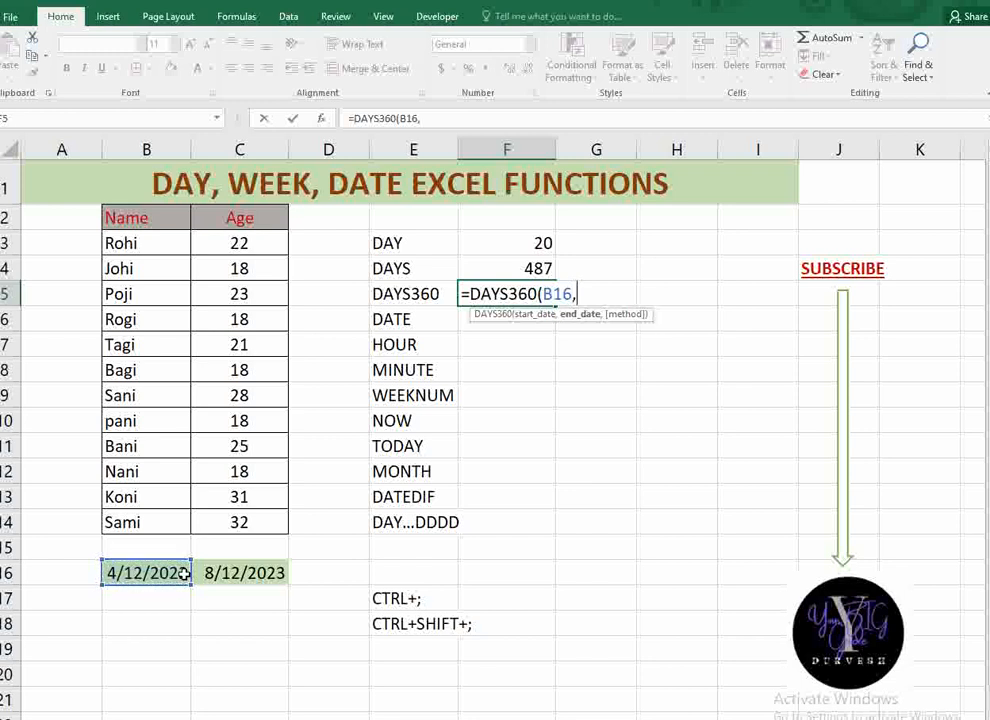
click(272, 573)
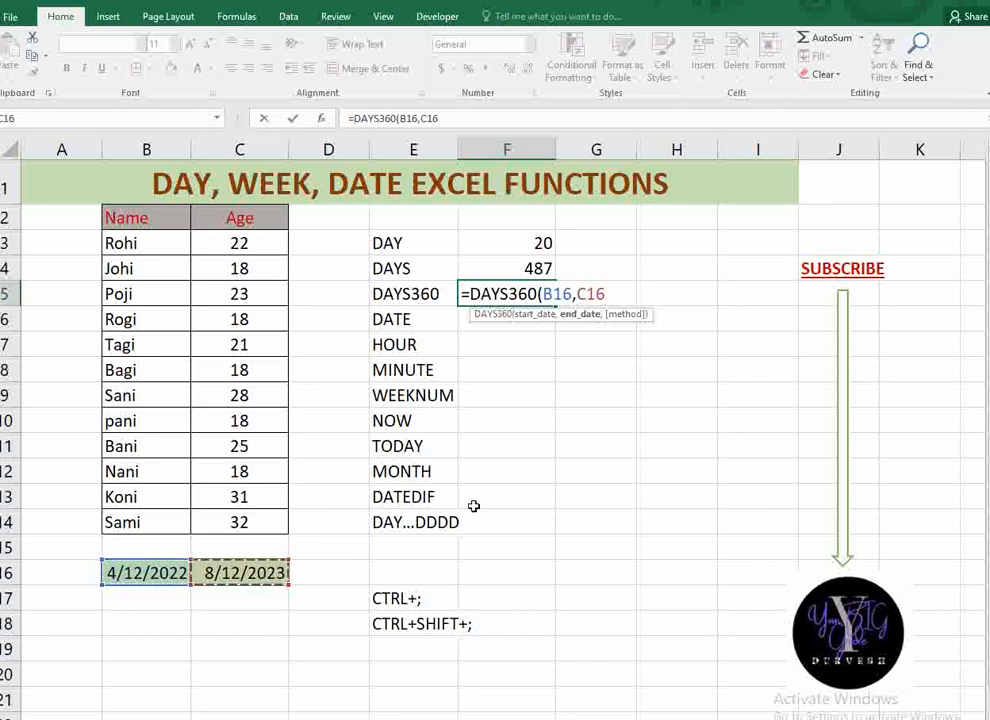
text())
key(Return)
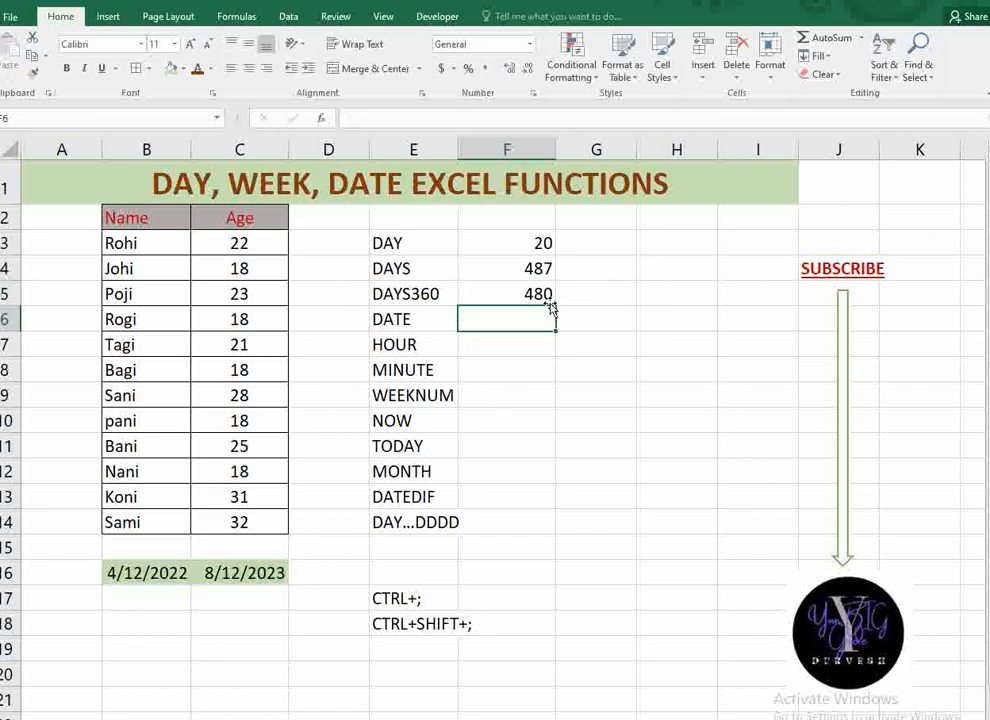
click(516, 291)
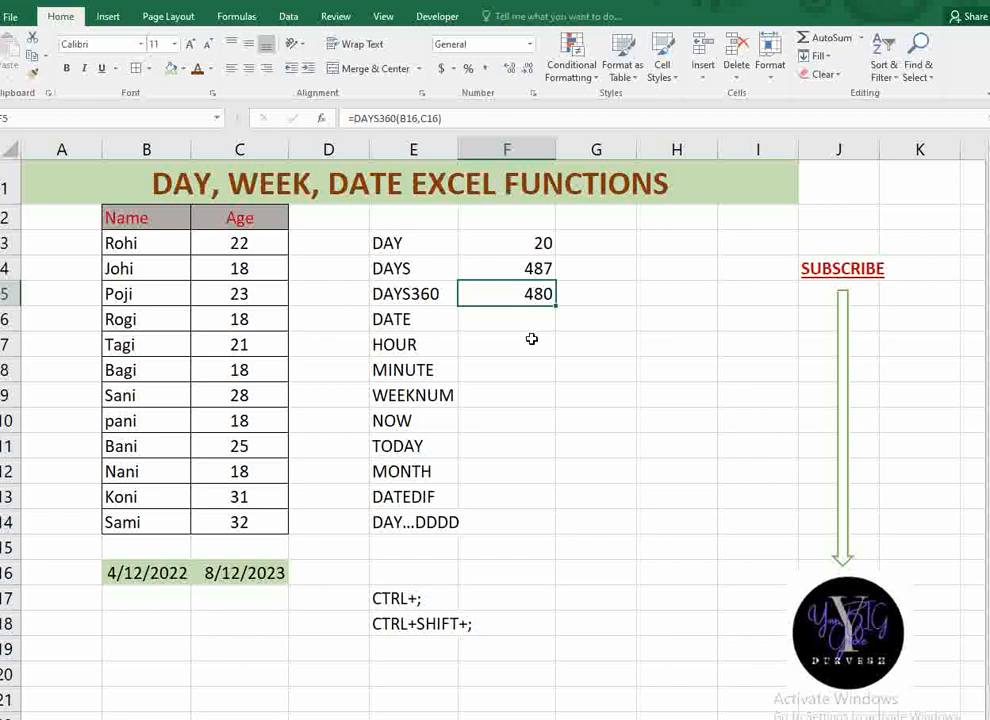
- Build the date 20 June 2023 by entering =DATE(2023,6,20) in F6
key(Down)
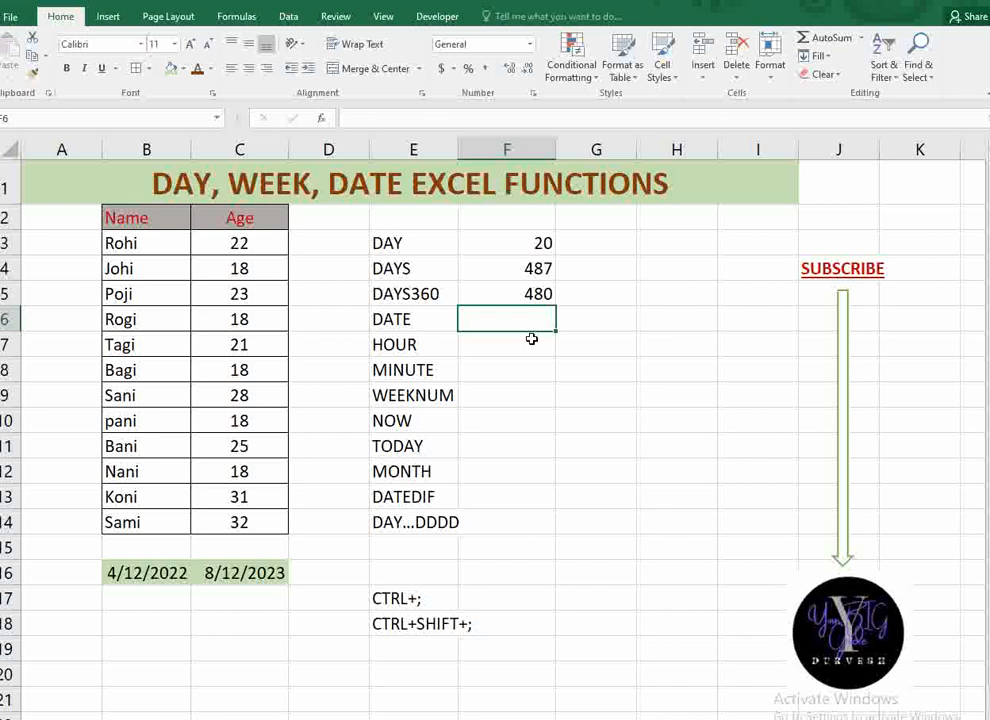
text(=DATE()
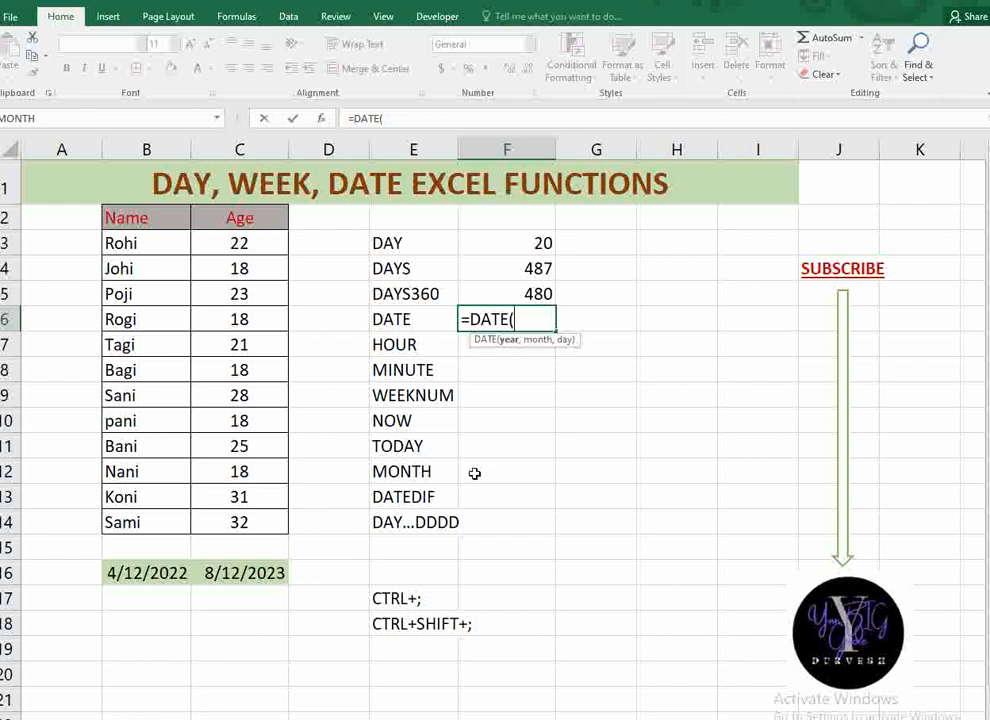
text(2023,)
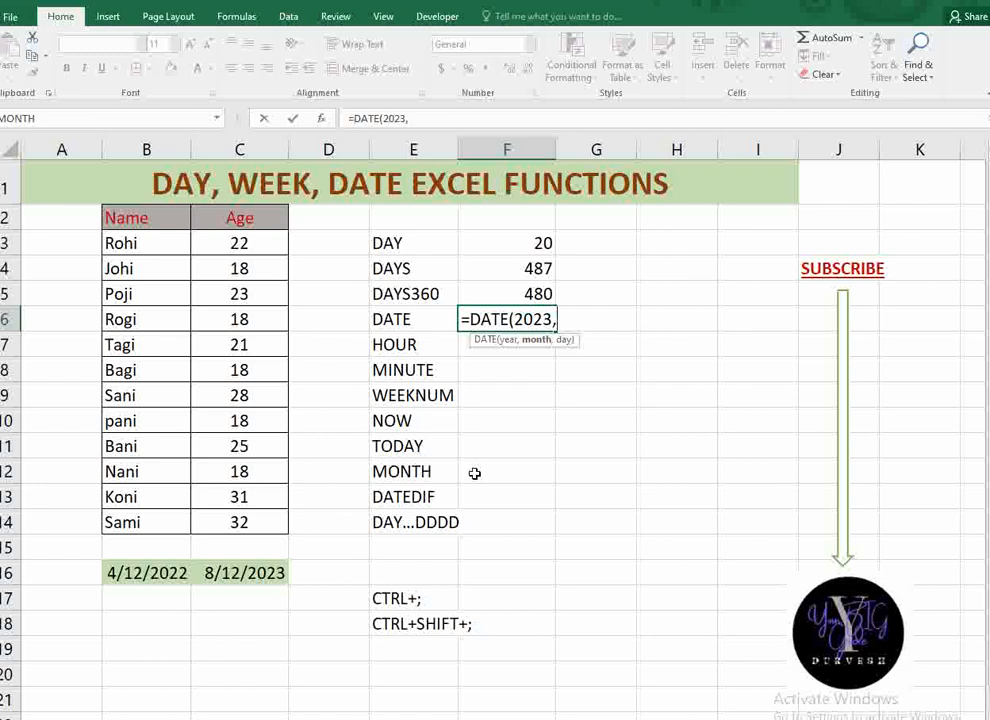
text(6,20))
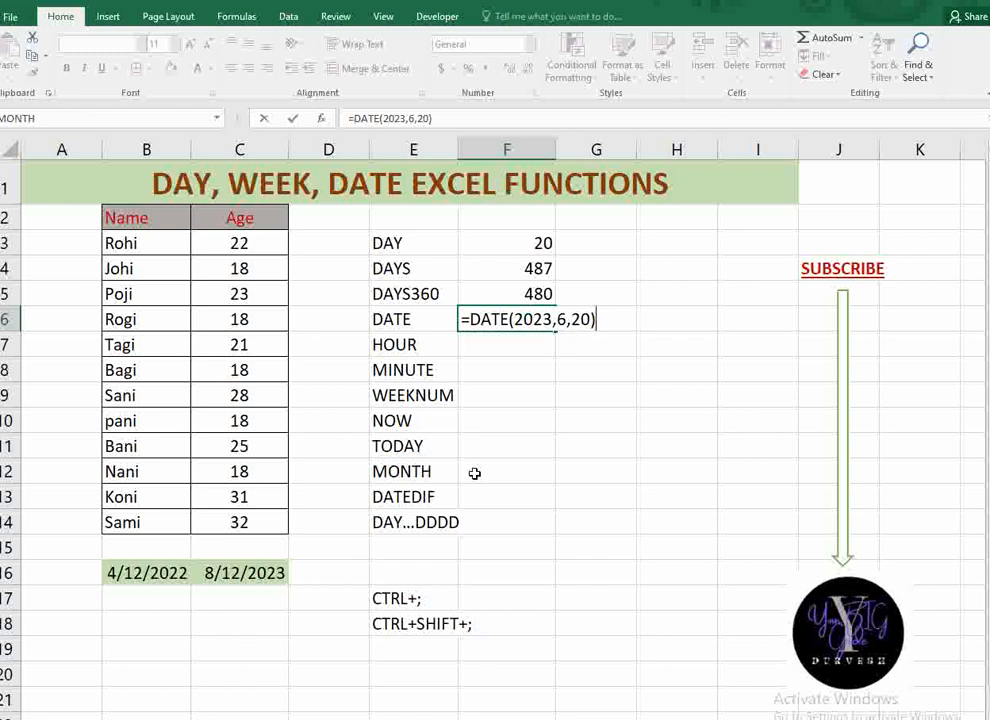
key(Return)
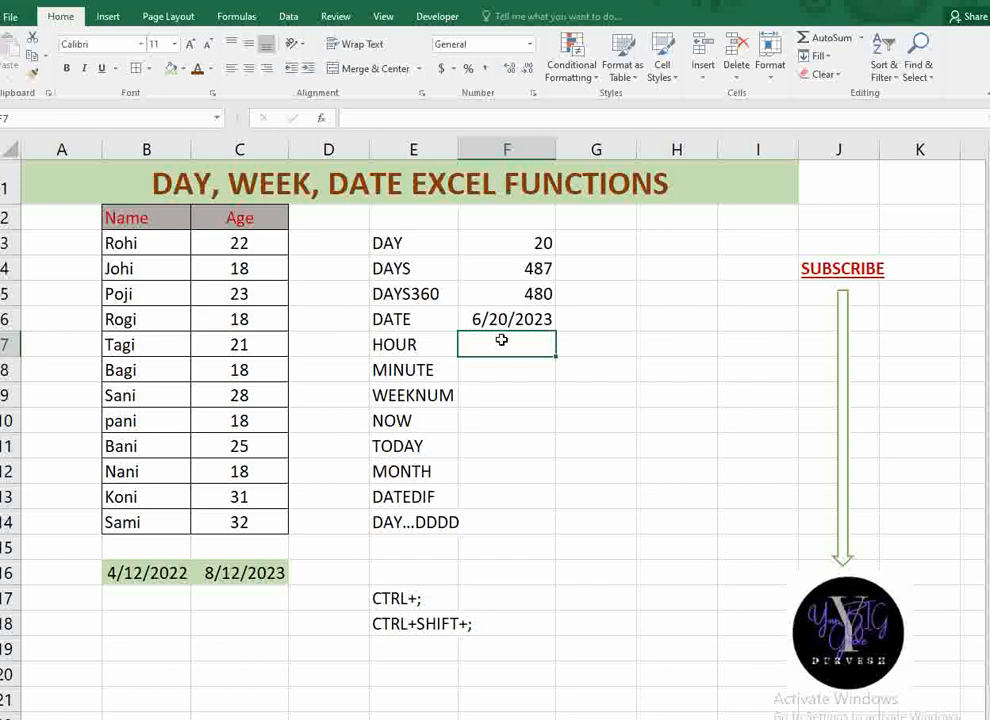
- Return the current hour by entering =HOUR(NOW()) in F7
click(432, 316)
click(480, 345)
text(=)
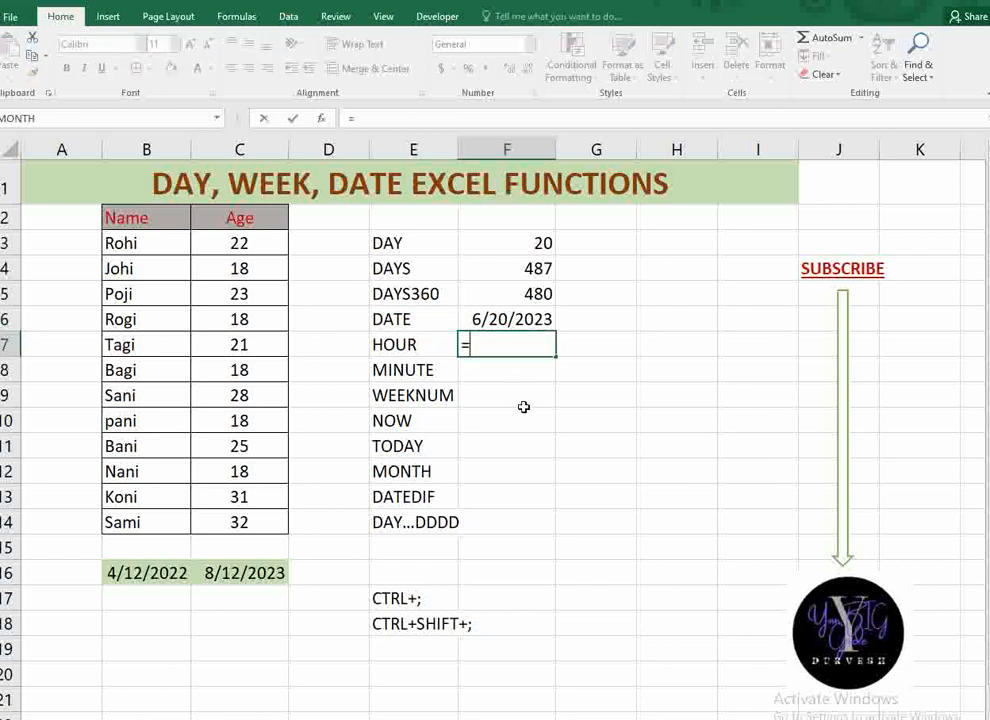
text(HOUR()
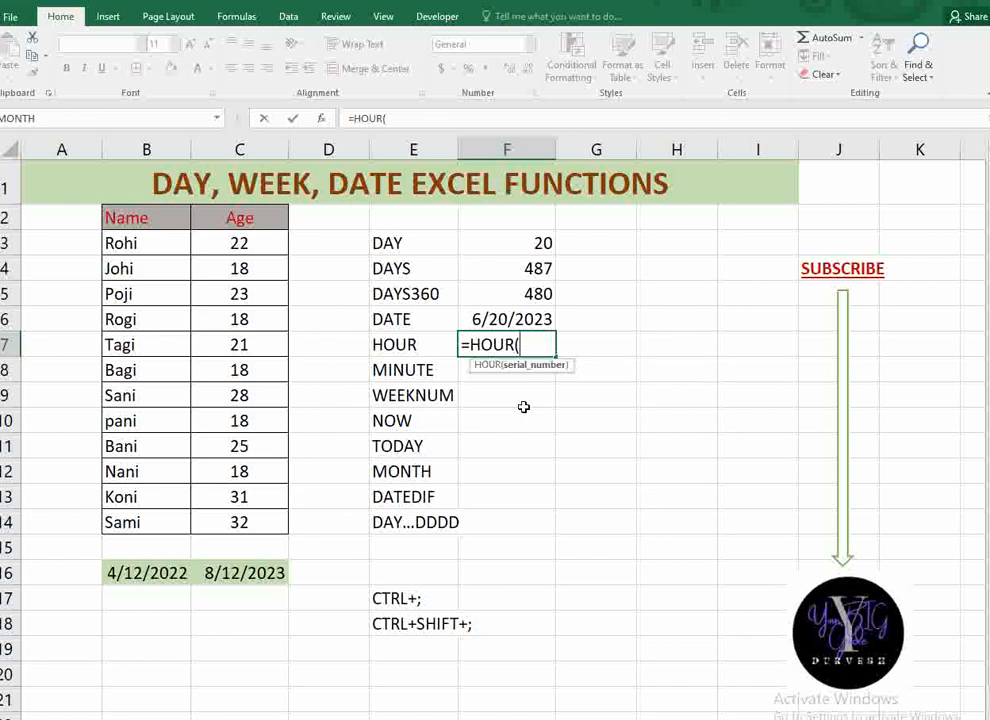
text(NOW9)
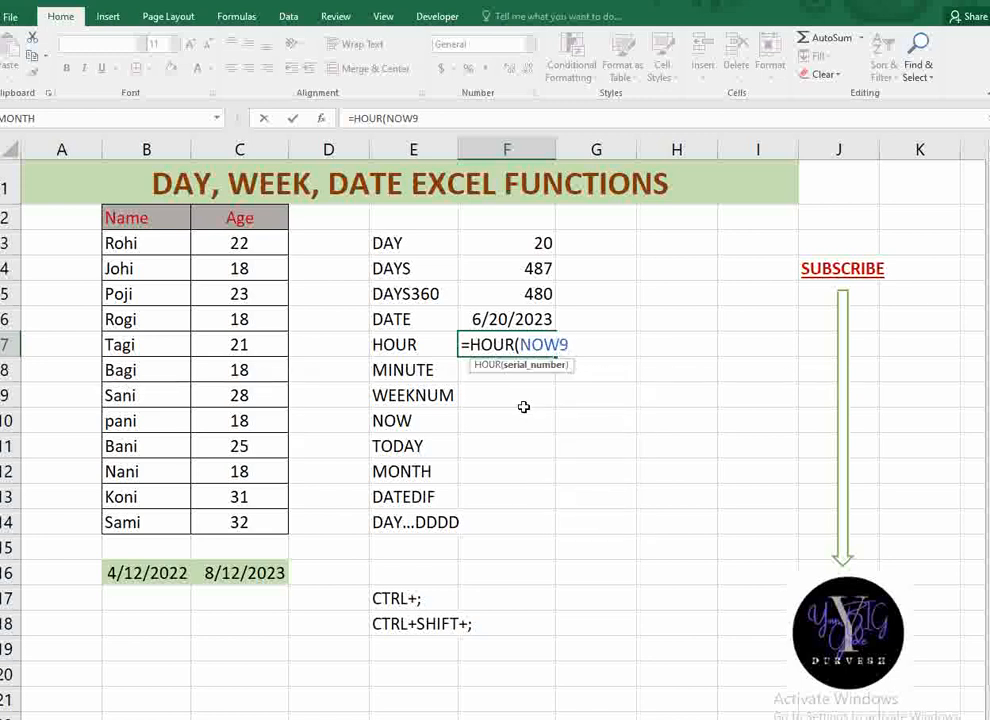
key(BackSpace)
text(())
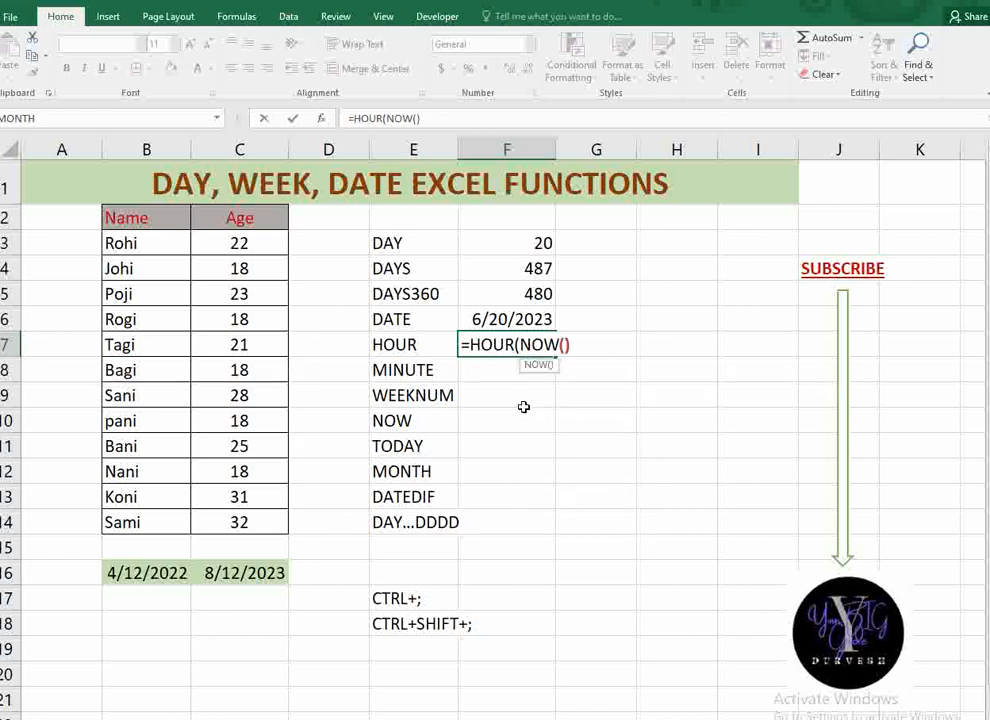
text())
key(Return)
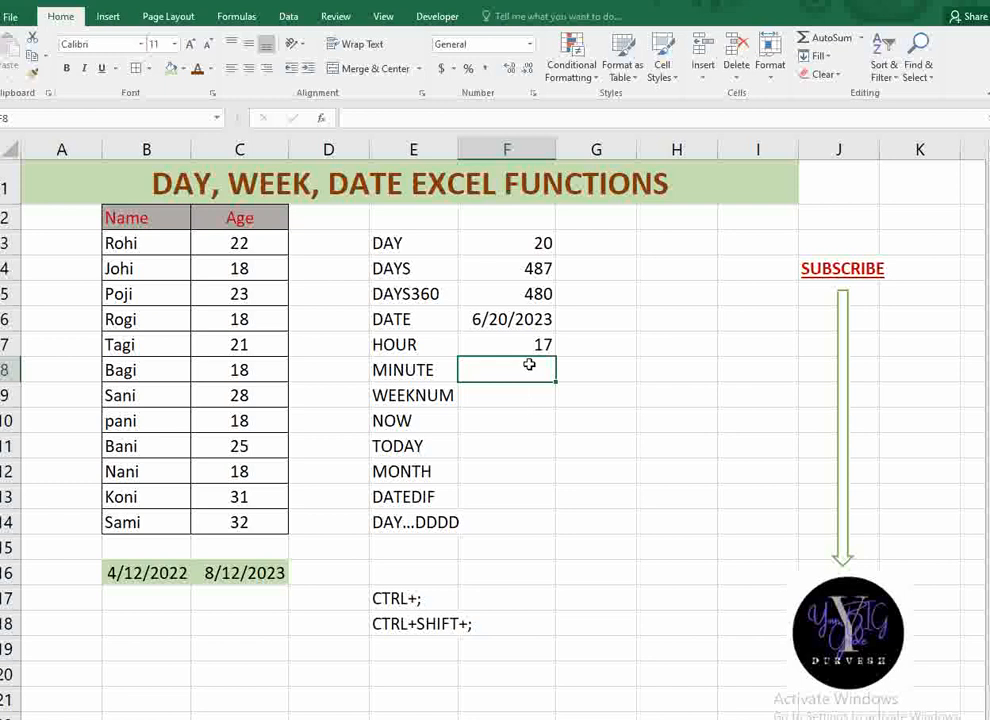
click(521, 343)
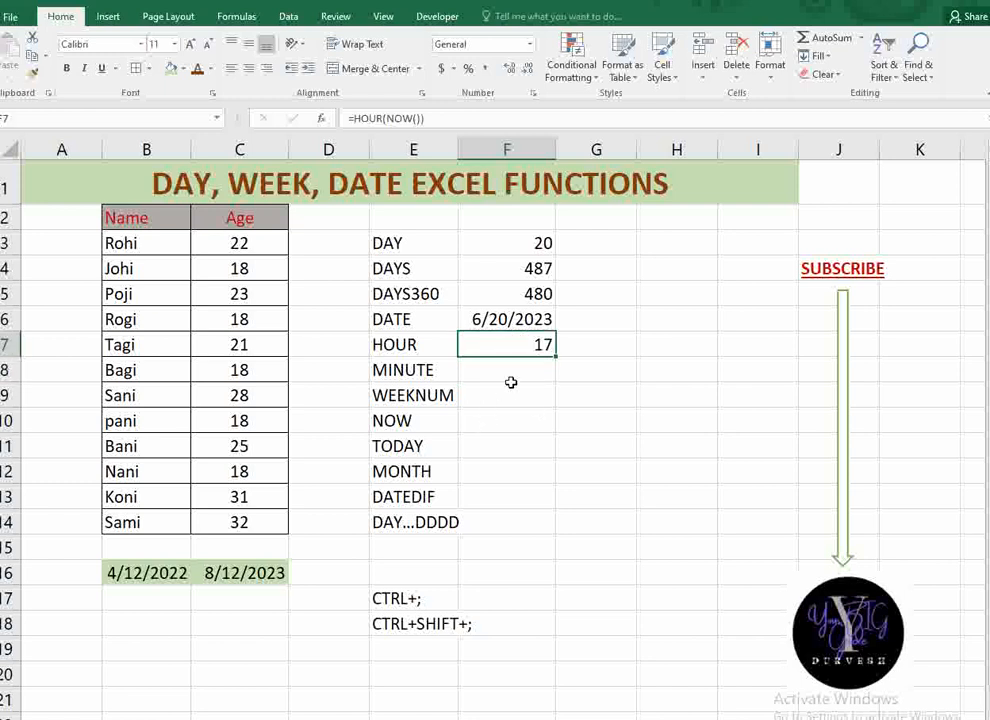
- Return the current minute by entering =MINUTE(NOW()) in F8
click(509, 372)
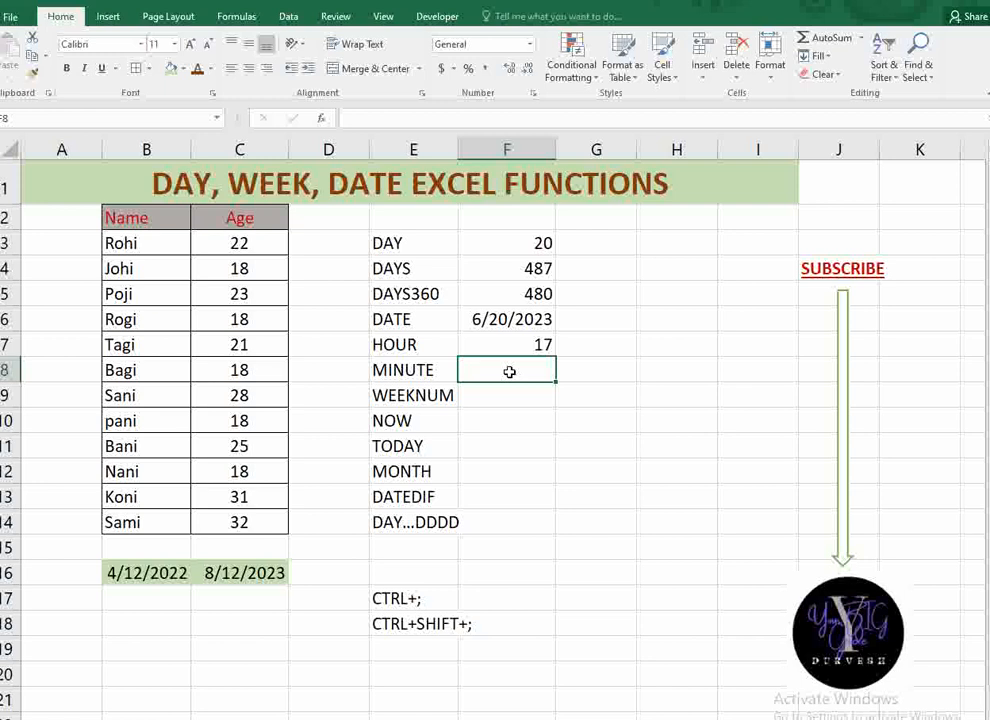
text(=MINU)
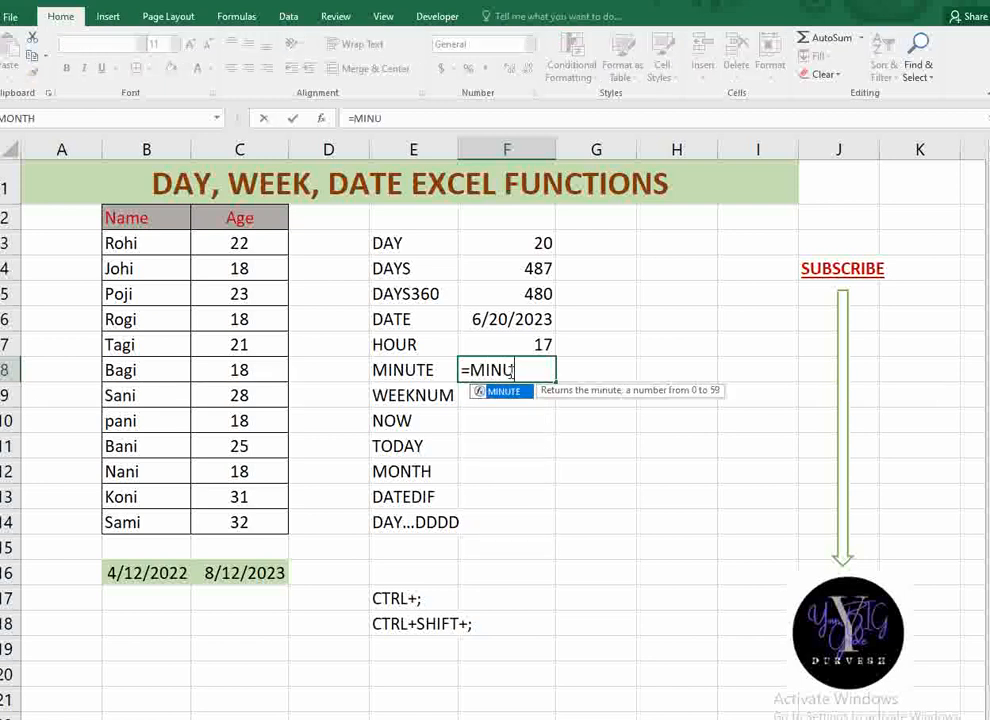
text(TE()
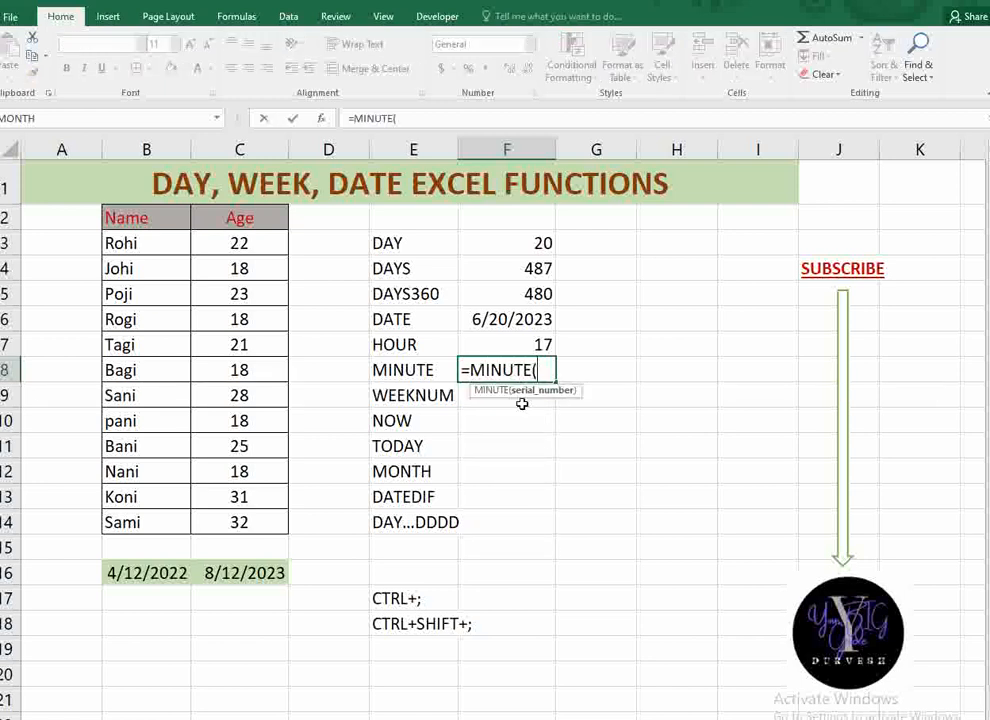
text(NOW9))
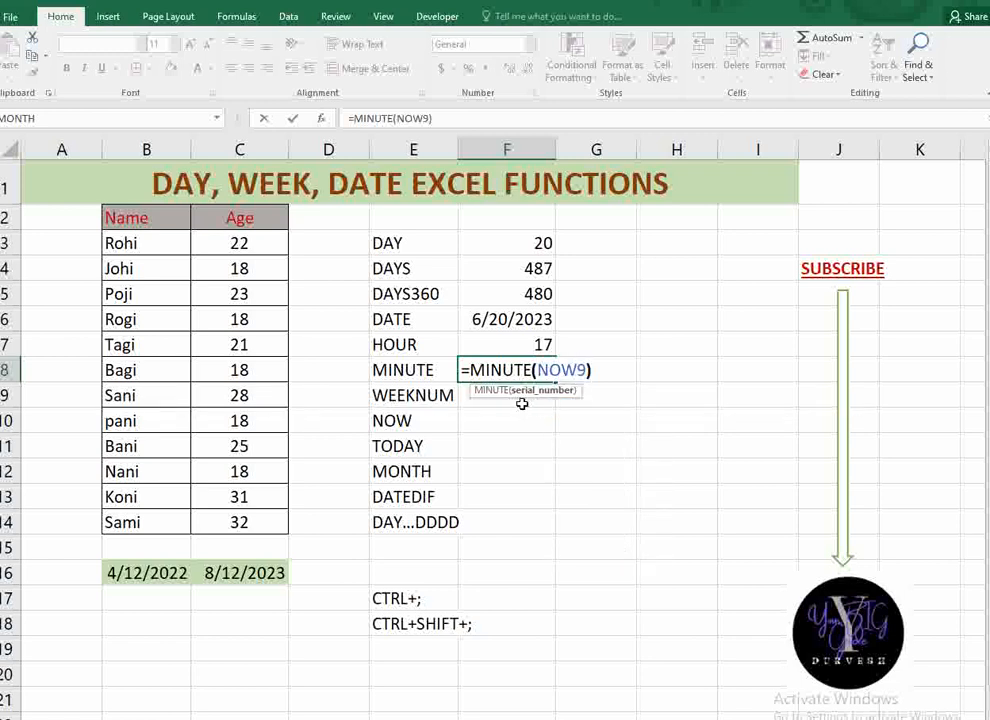
key(BackSpace)
key(BackSpace)
text(()
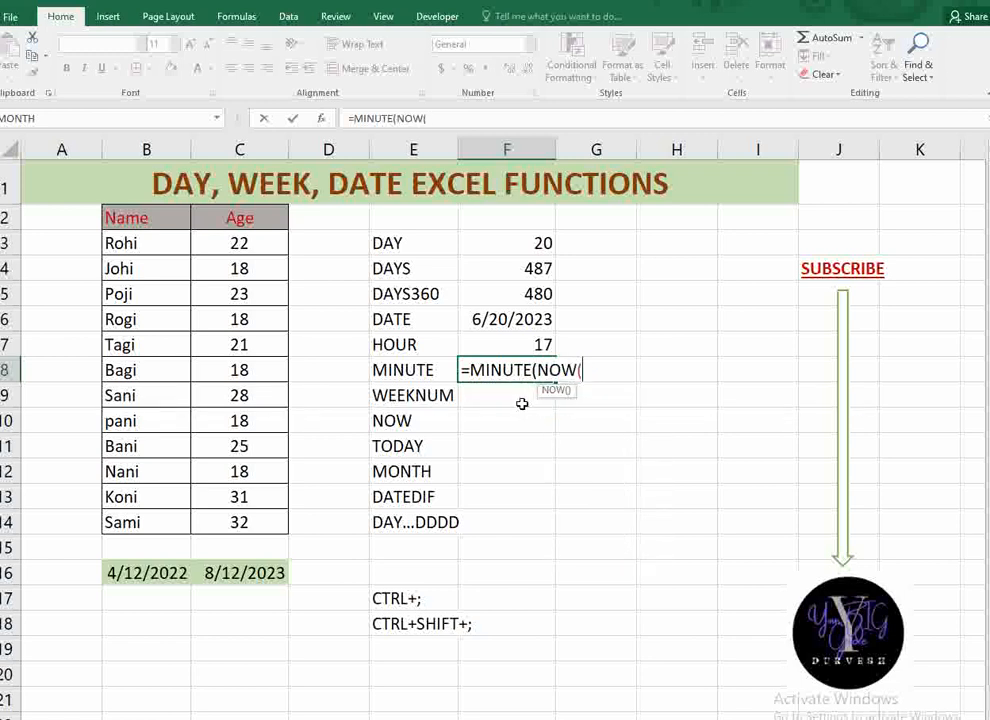
text()))
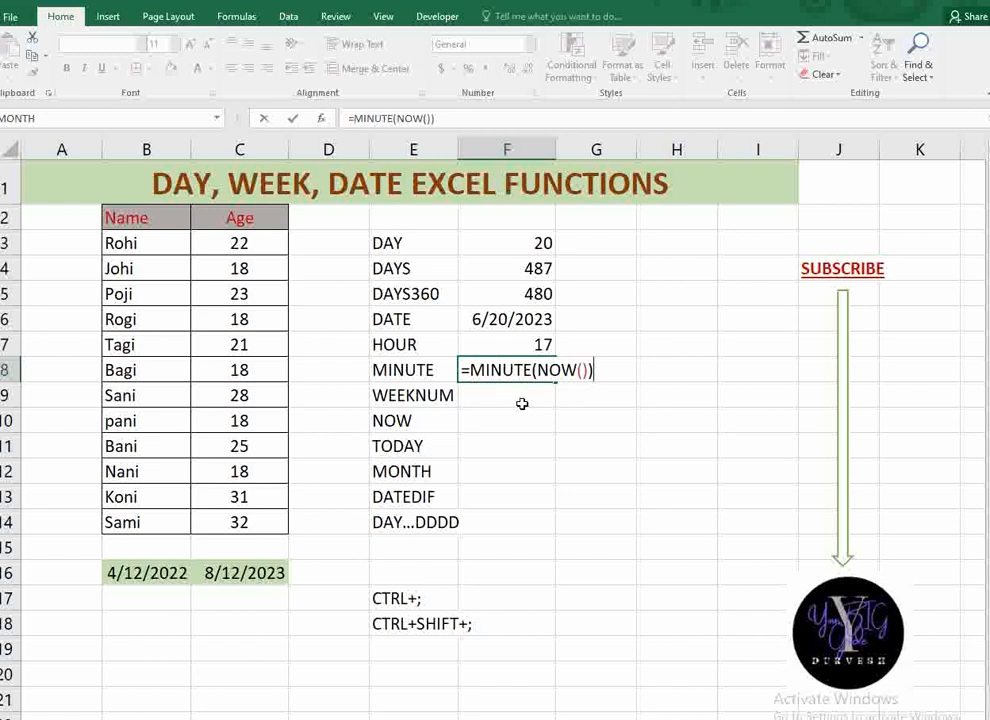
key(Return)
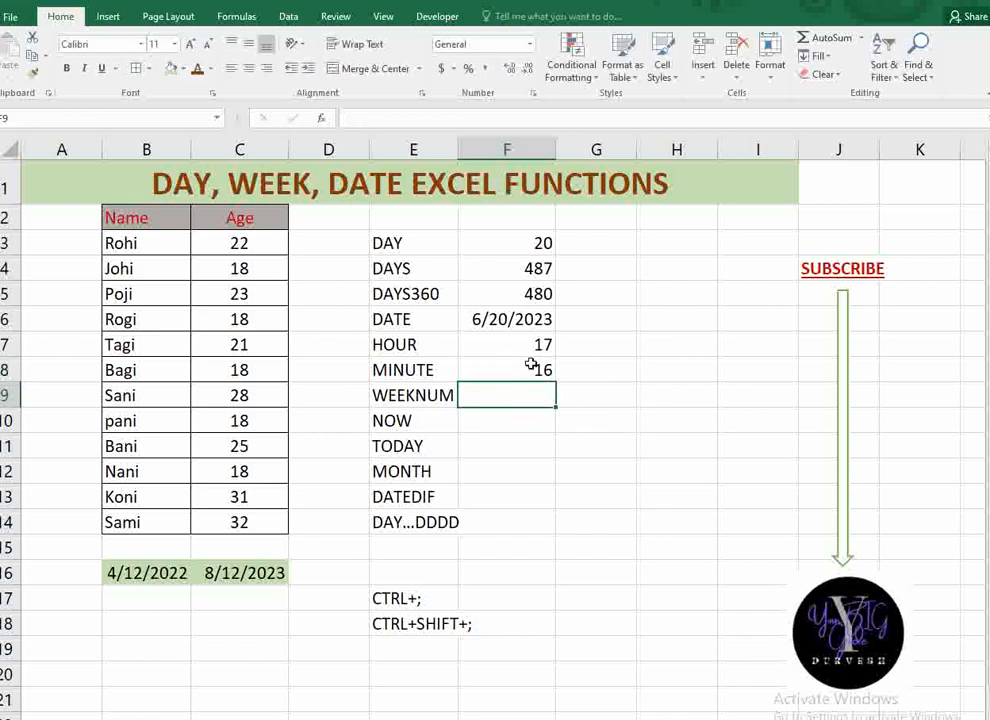
click(532, 368)
click(541, 346)
click(533, 385)
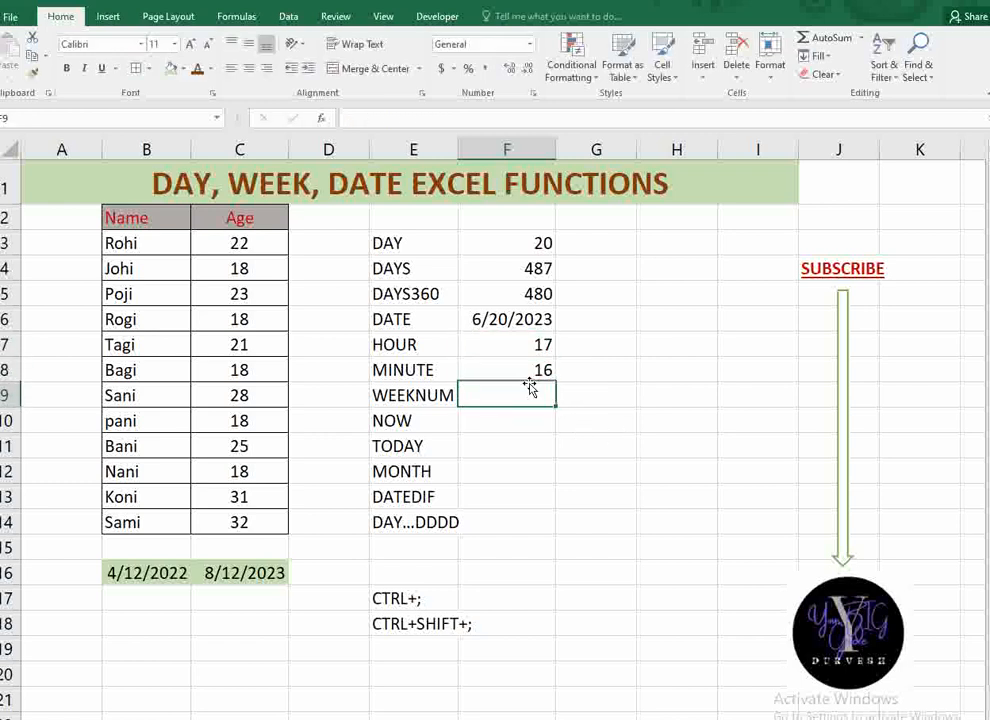
click(531, 371)
- Return the current week number of the year by entering =WEEKNUM(NOW()) in F9
click(527, 394)
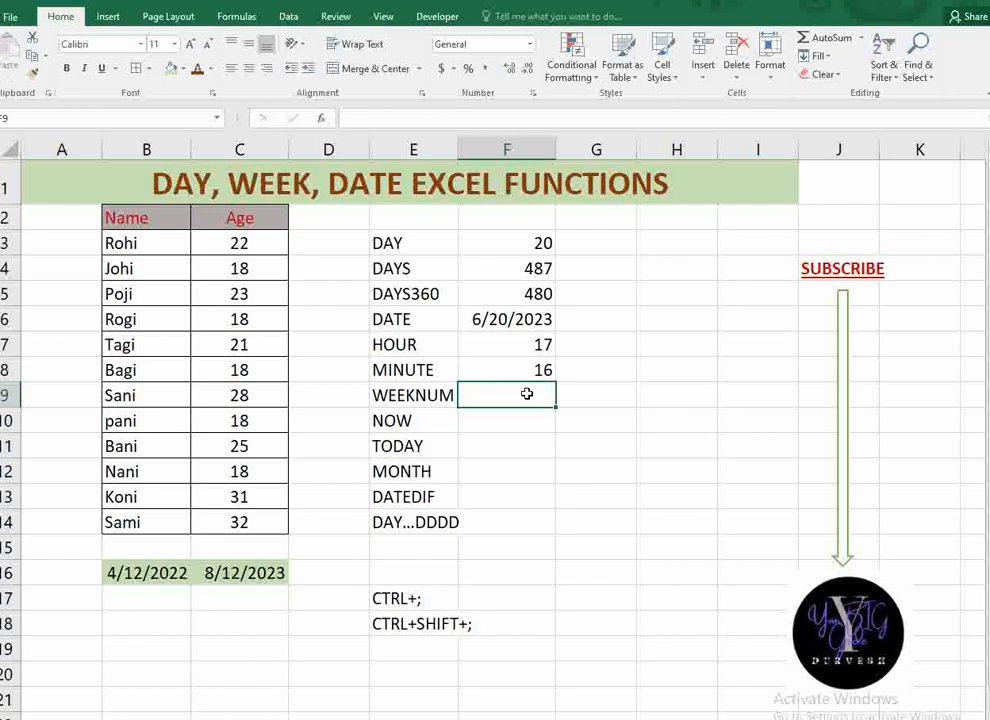
text(=WEEK)
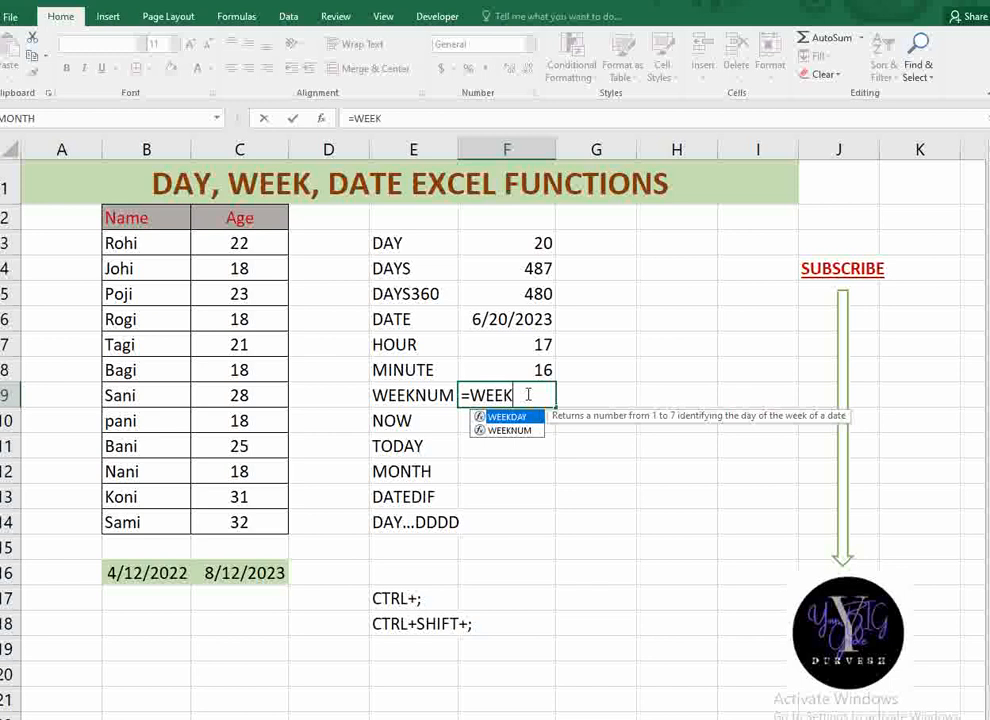
text(NUM()
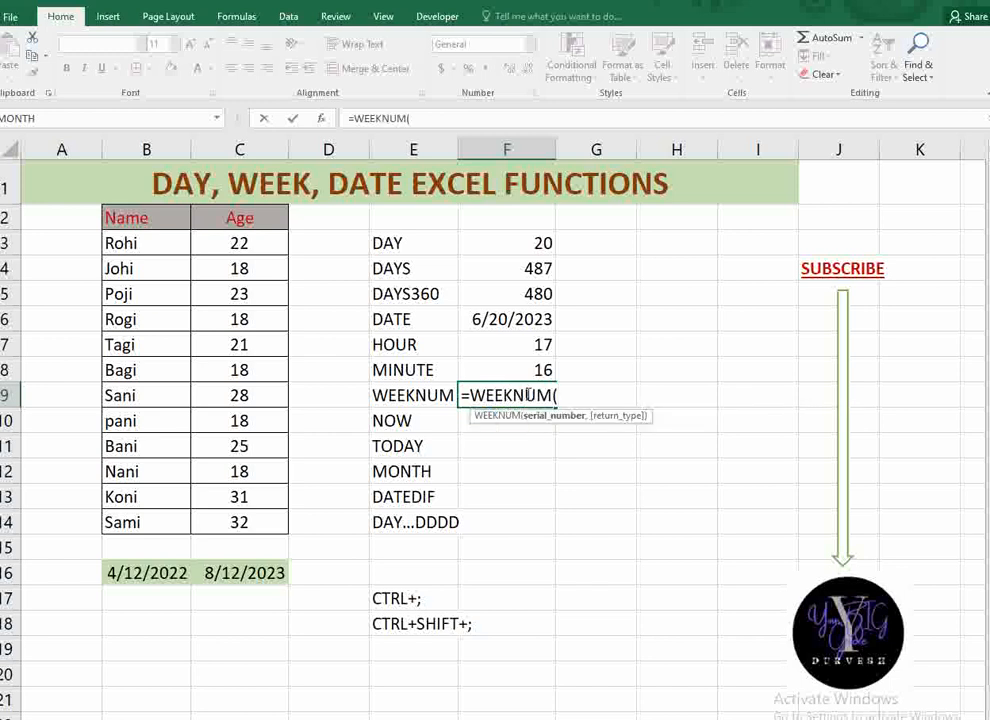
text(NO)
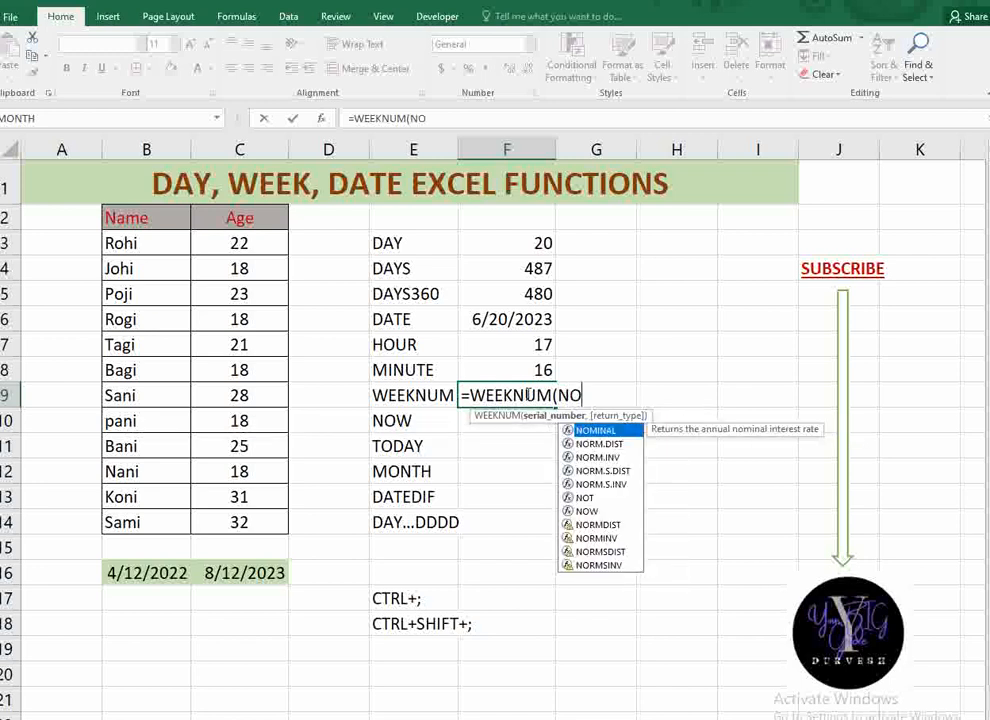
text(W())
text())
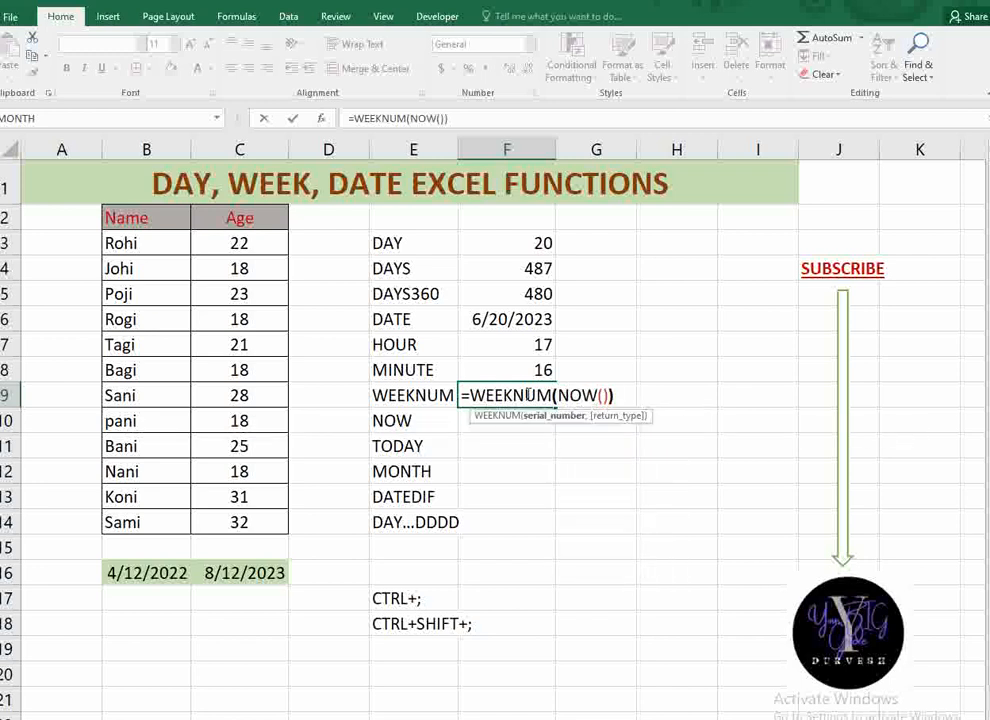
key(Return)
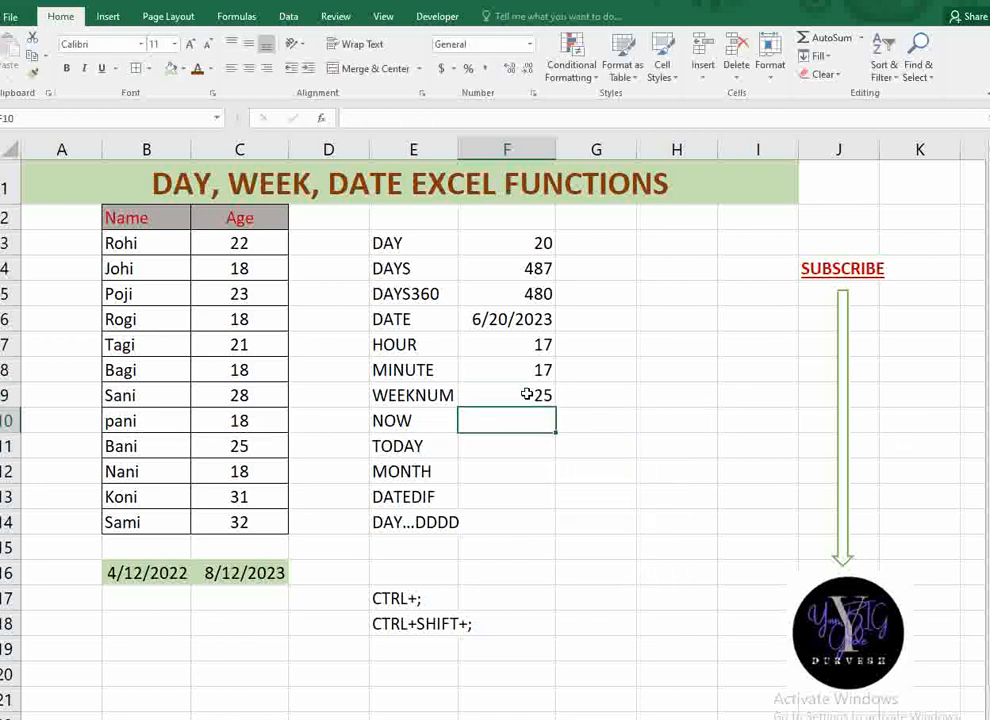
click(508, 388)
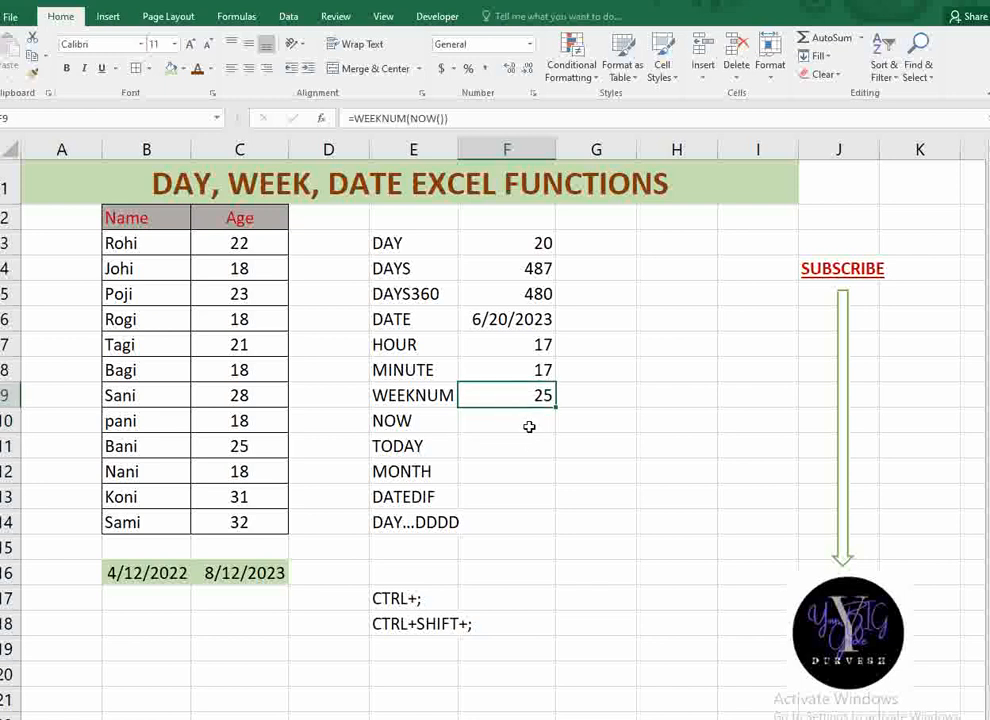
click(525, 428)
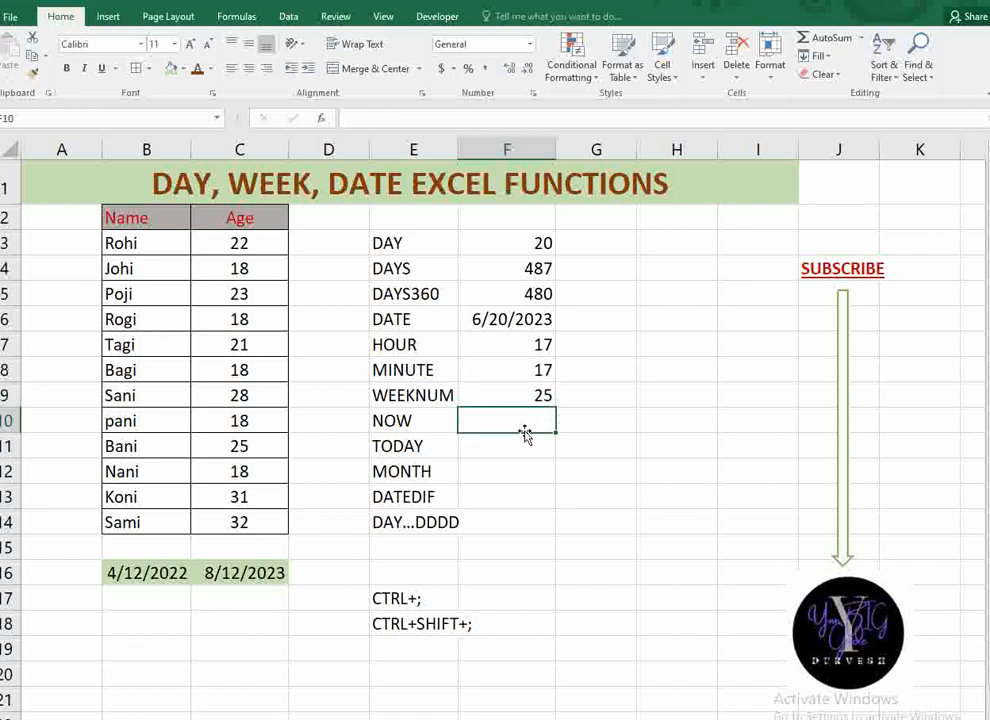
click(464, 372)
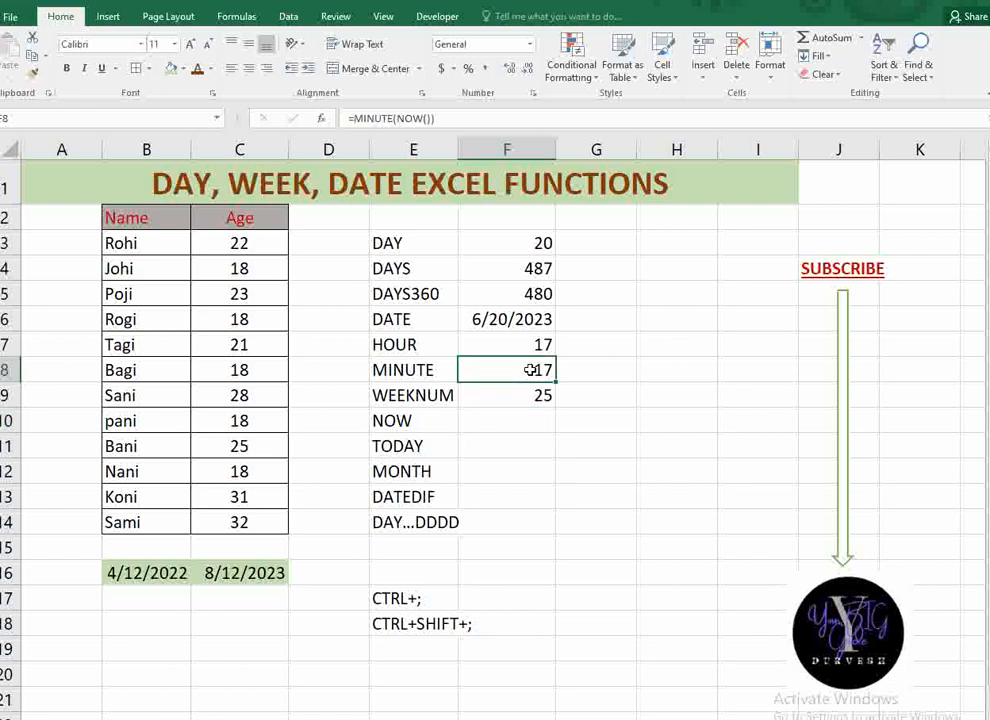
- Return the current date and time by entering =NOW() in F10
click(528, 418)
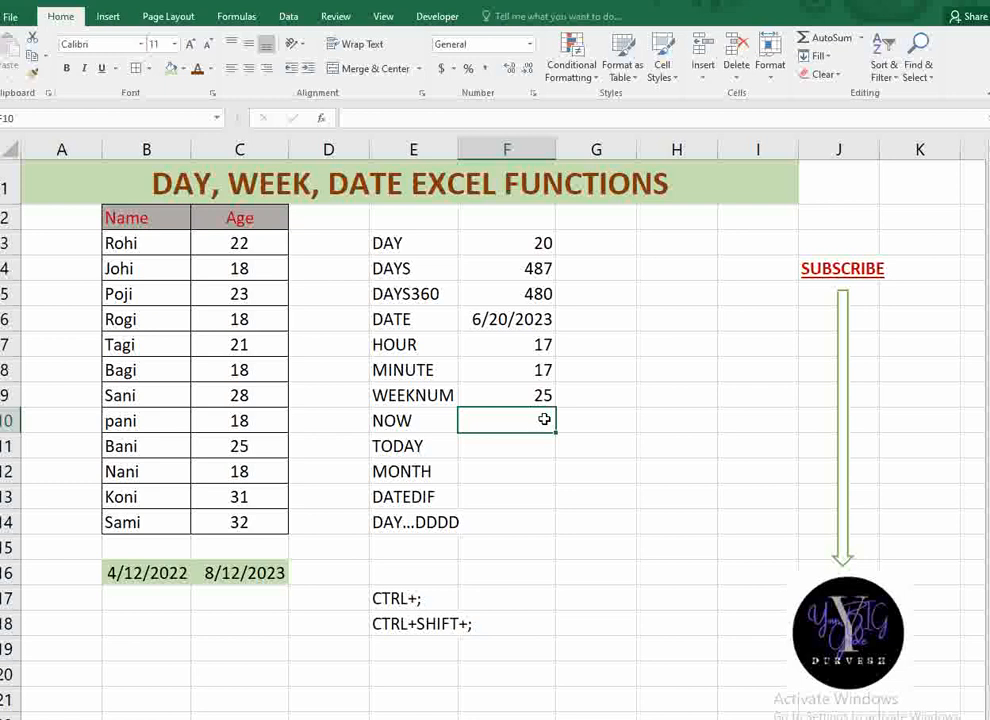
text(=)
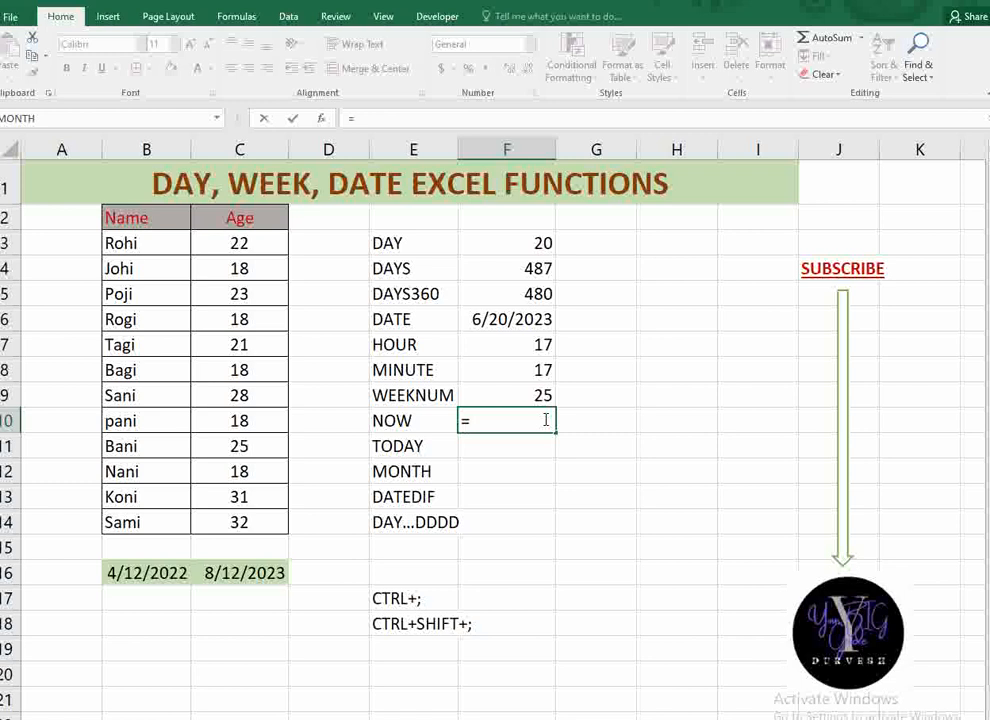
text(NOW)
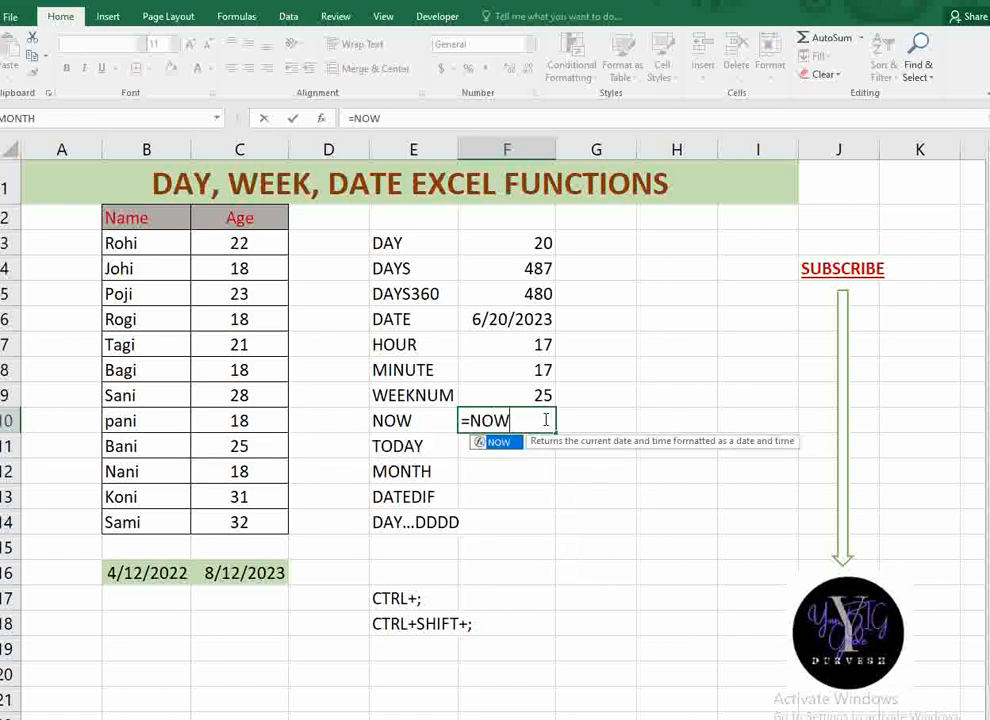
text((0)
key(BackSpace)
text())
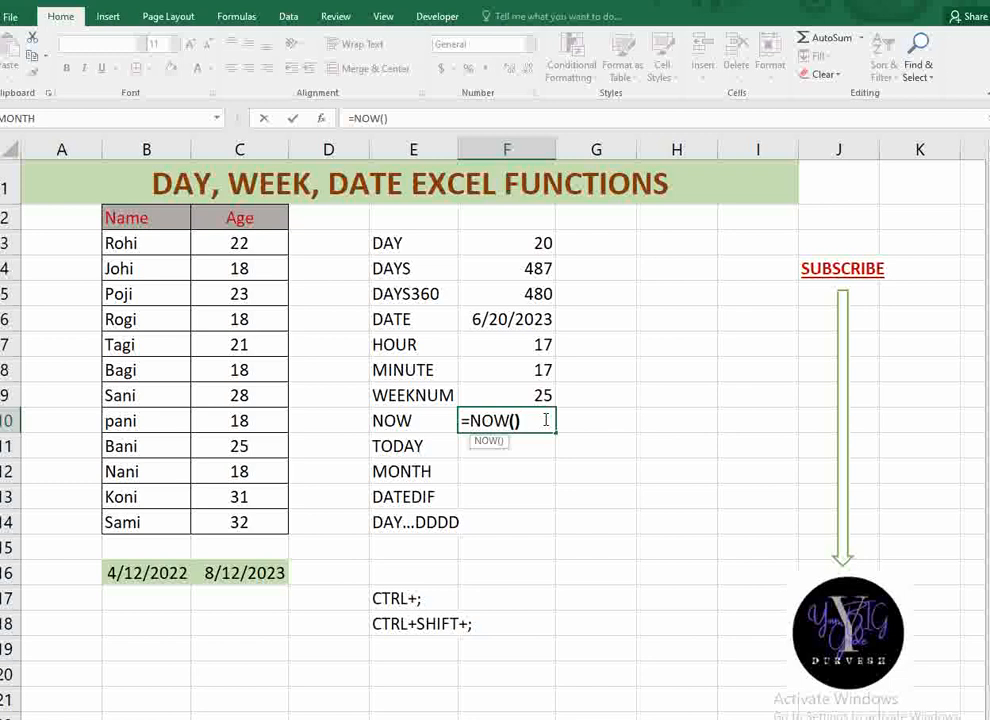
key(Return)
click(543, 420)
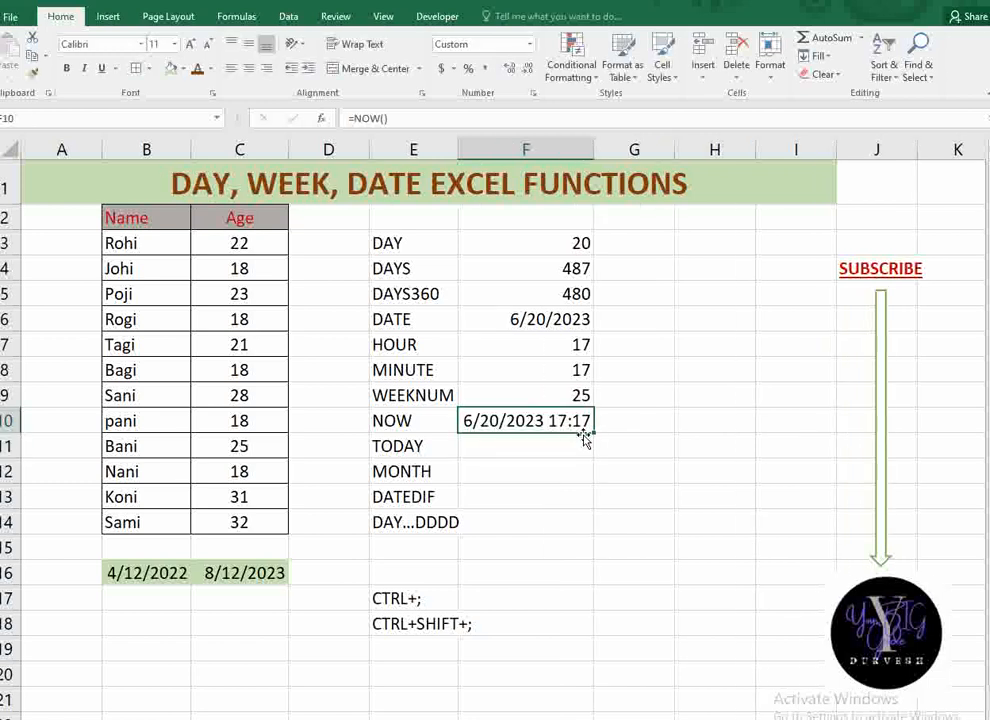
- Return today's date by entering =TODAY() in F11, beside the TODAY label
click(519, 445)
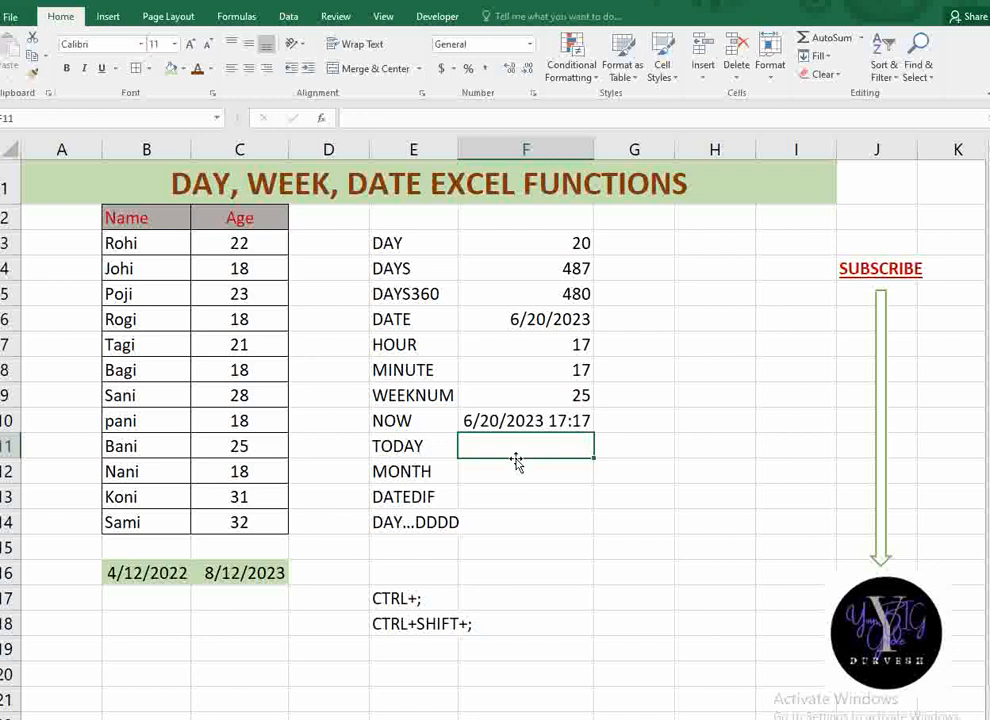
text(=TODAYT)
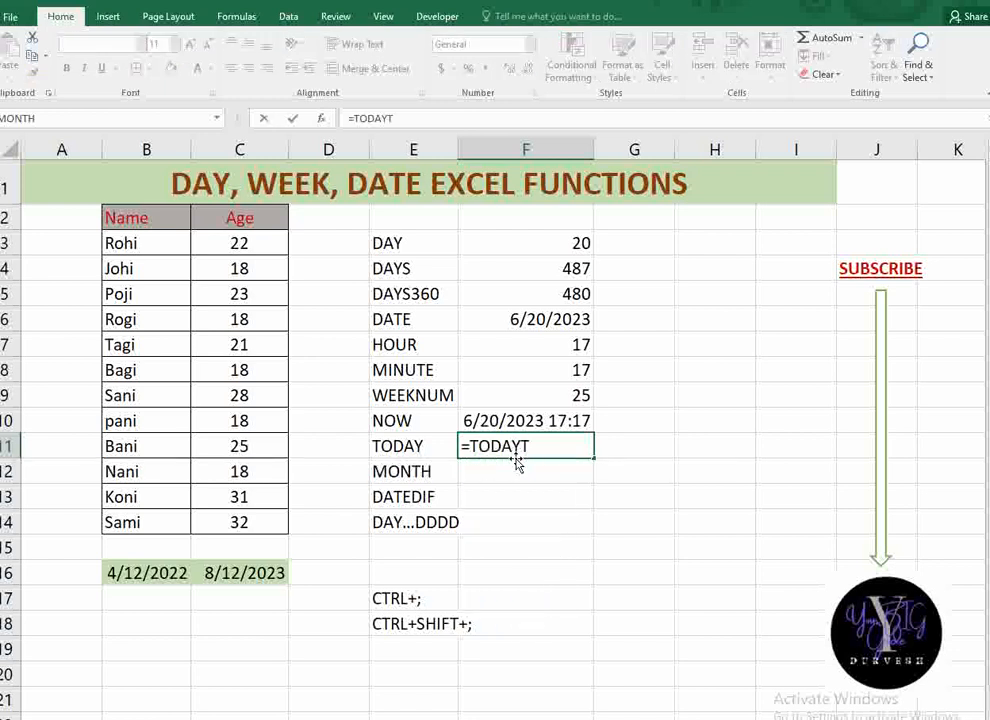
key(BackSpace)
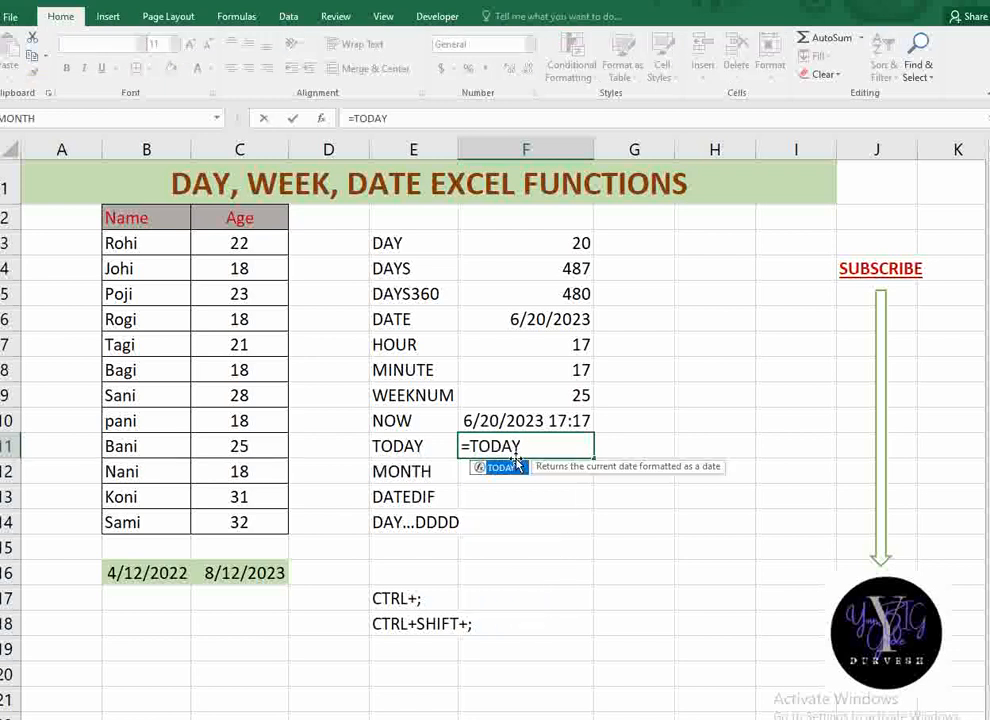
text(())
key(Return)
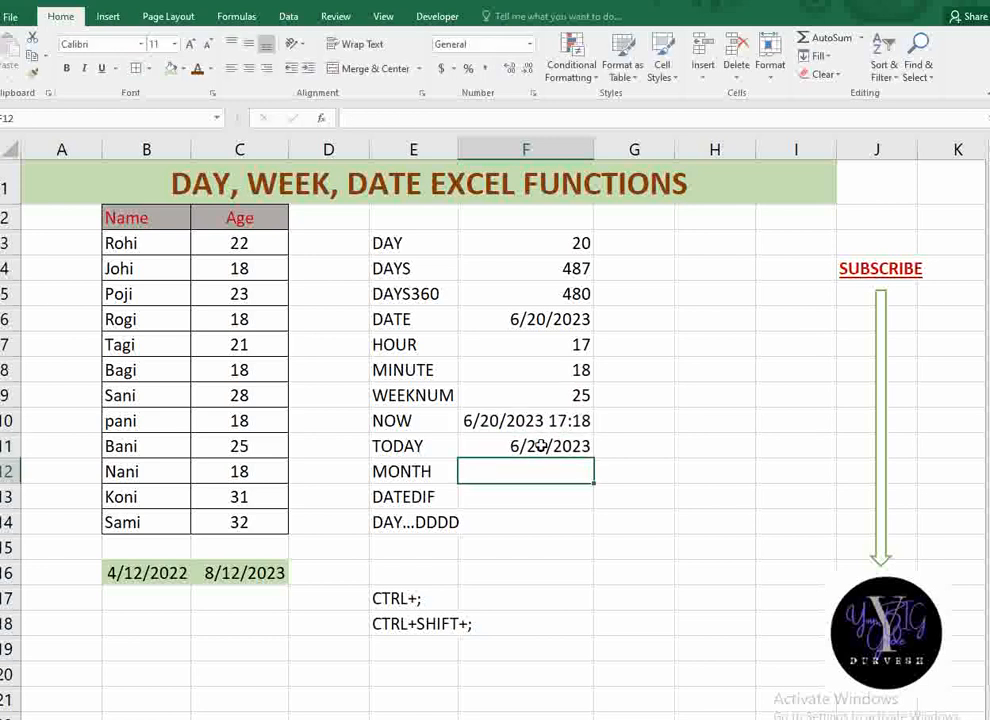
click(530, 446)
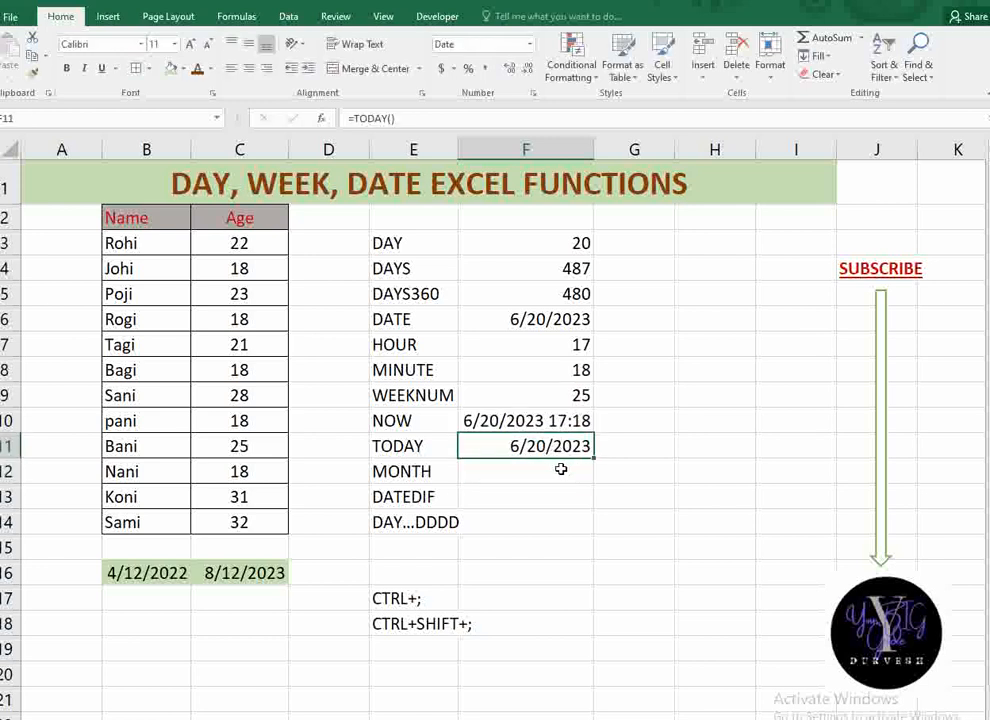
click(566, 416)
- Return the current month number by entering =MONTH(NOW()) in F12
click(510, 477)
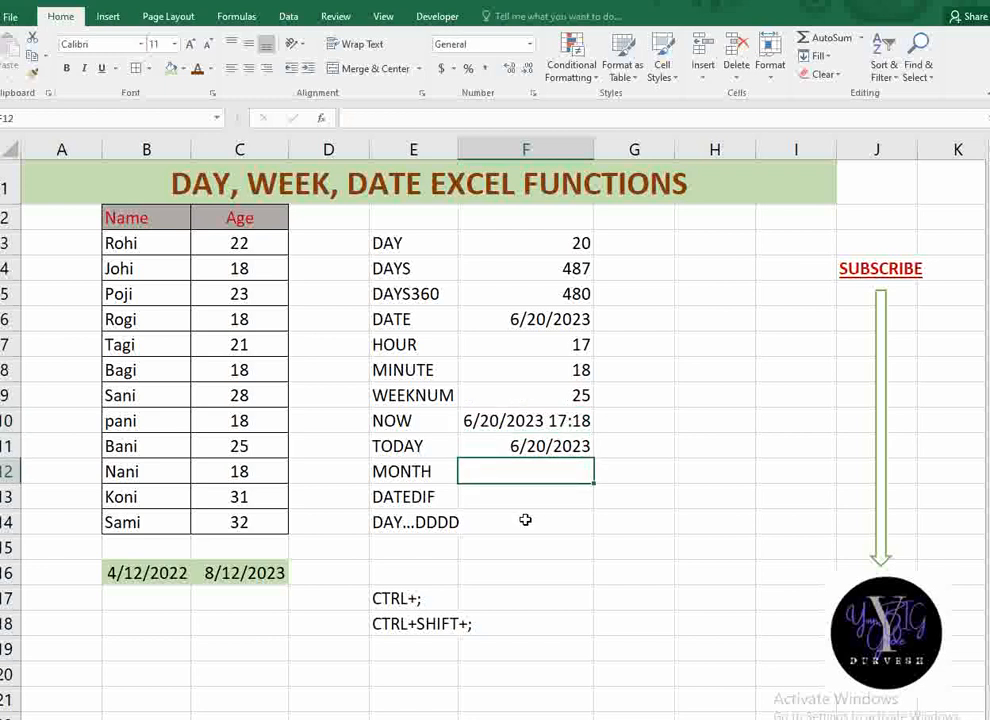
text(=MONT)
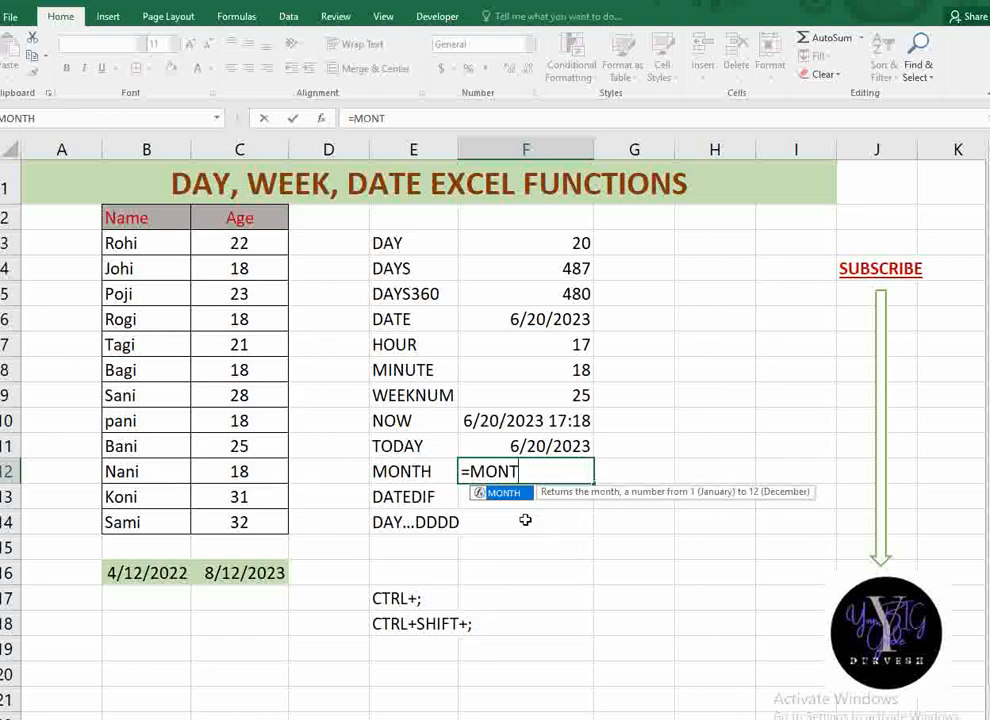
text(H(N)
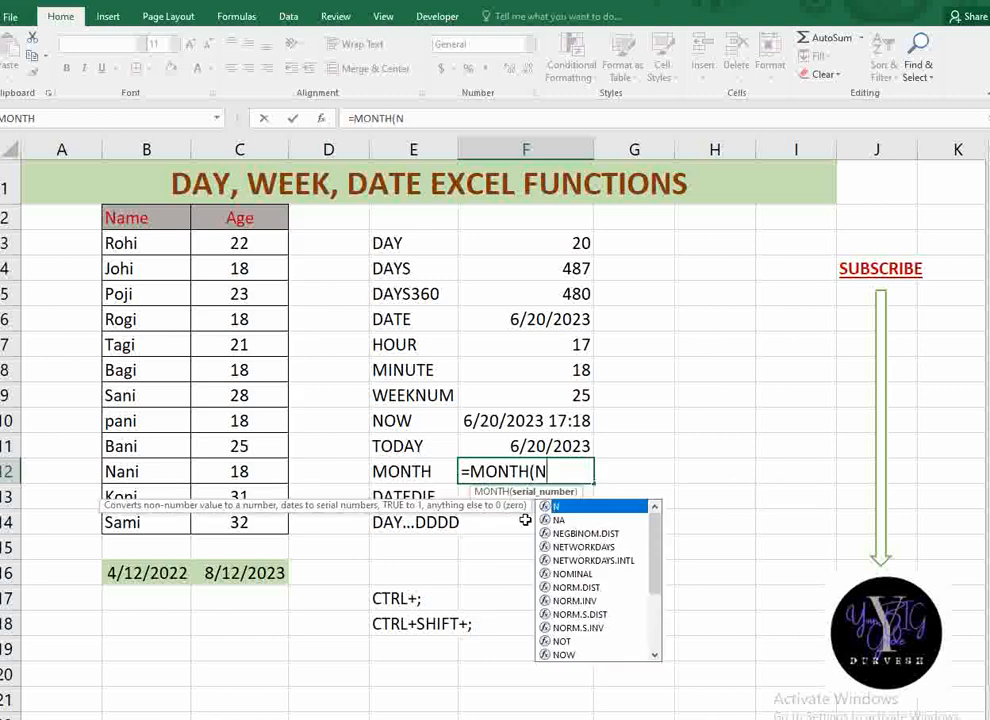
text(OW()))
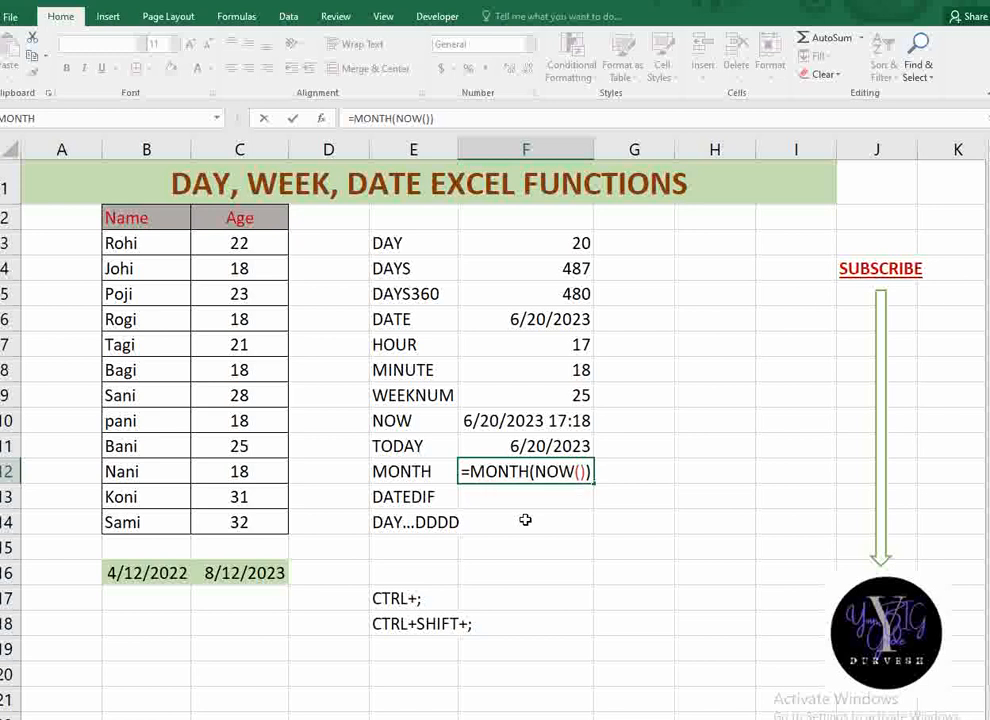
key(Return)
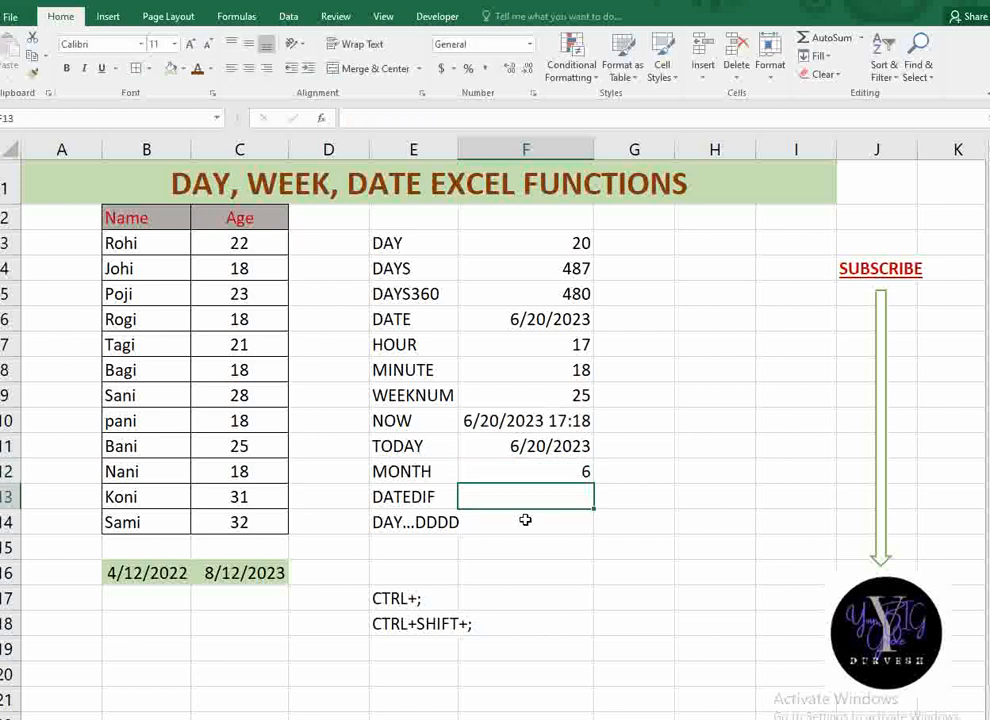
click(561, 472)
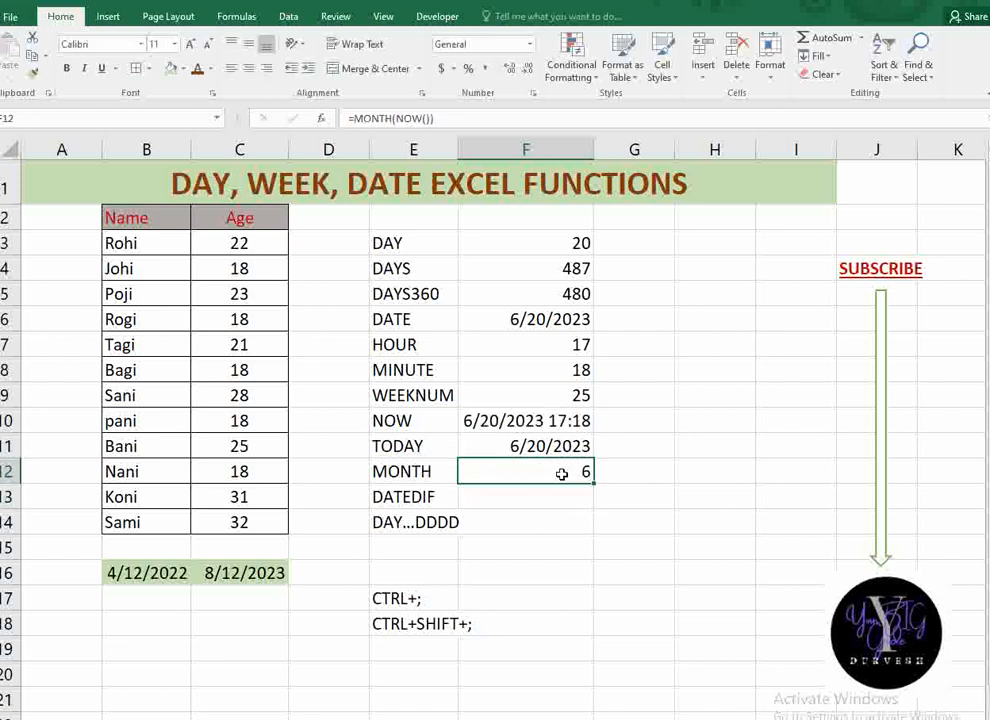
- Enter =TODAY() in F14, beside the DAY...DDDD label, to return the current weekday name
click(548, 498)
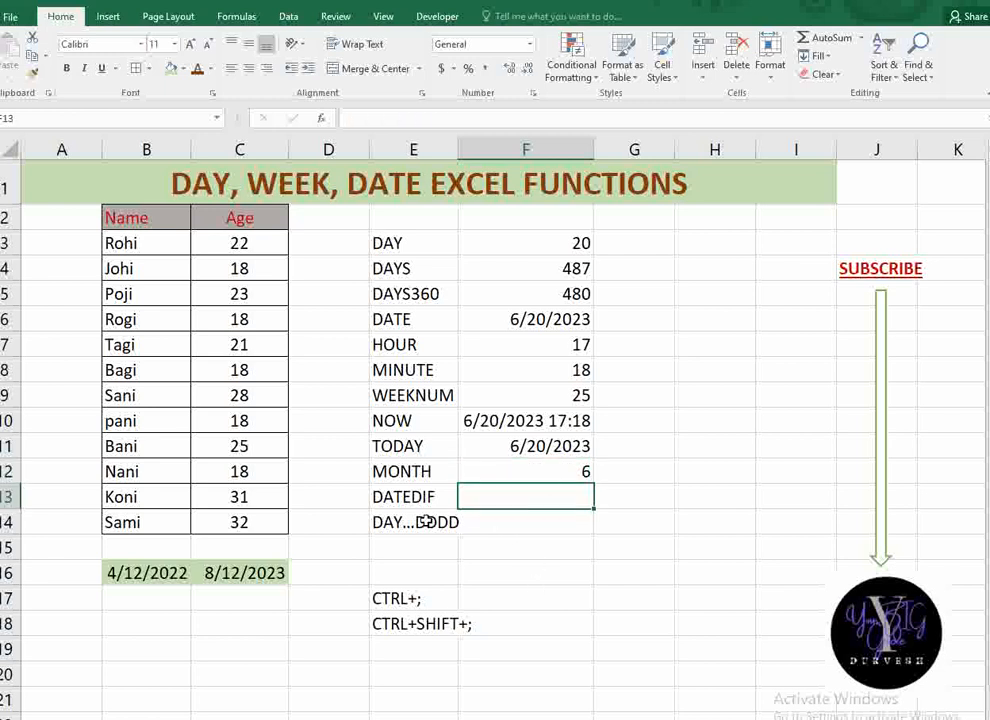
click(417, 496)
click(481, 521)
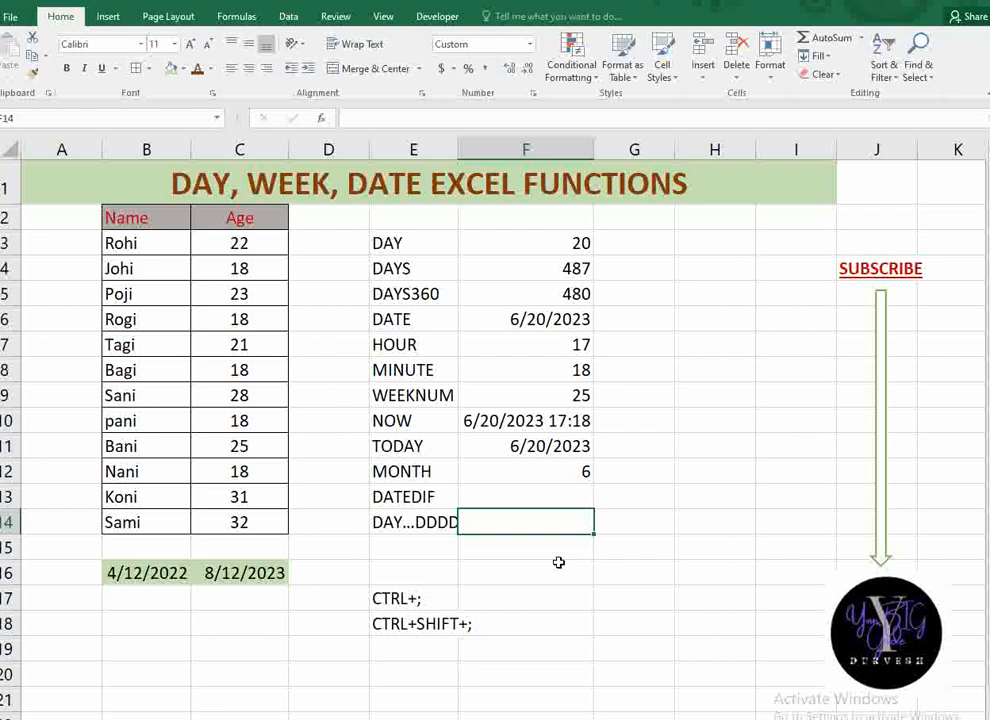
text(=DA)
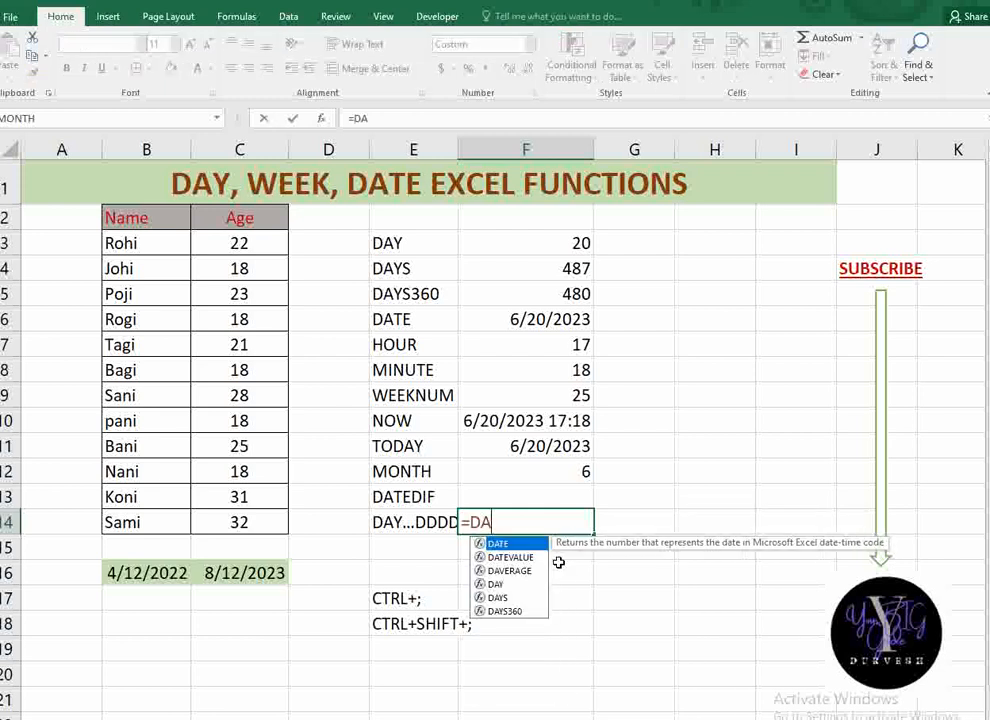
key(BackSpace)
key(BackSpace)
text(TO)
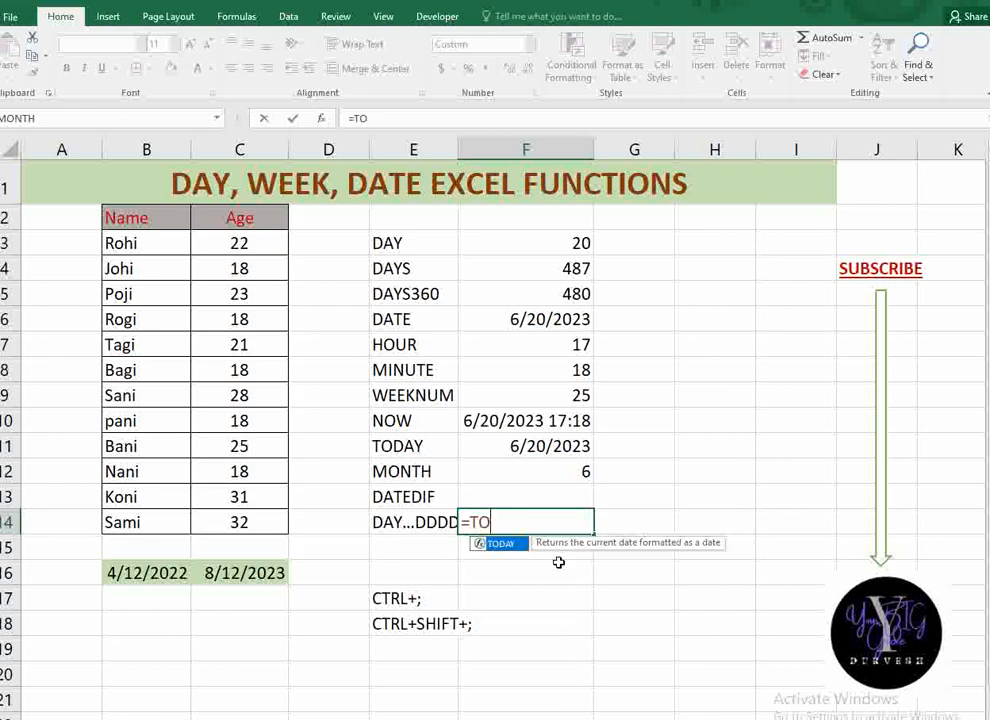
text(DAY())
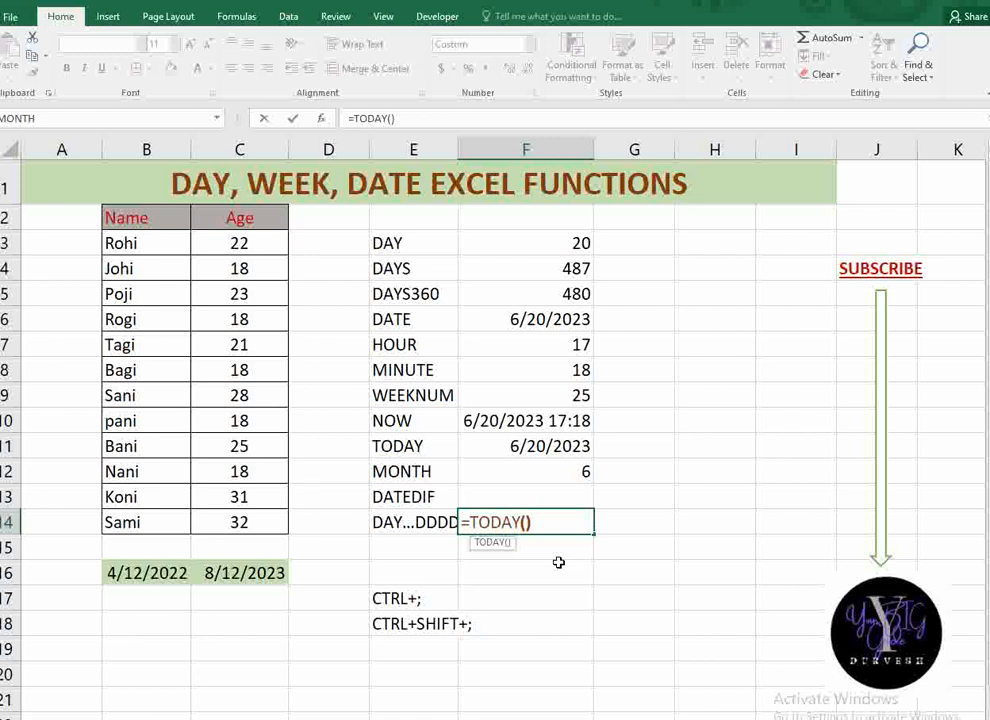
key(Return)
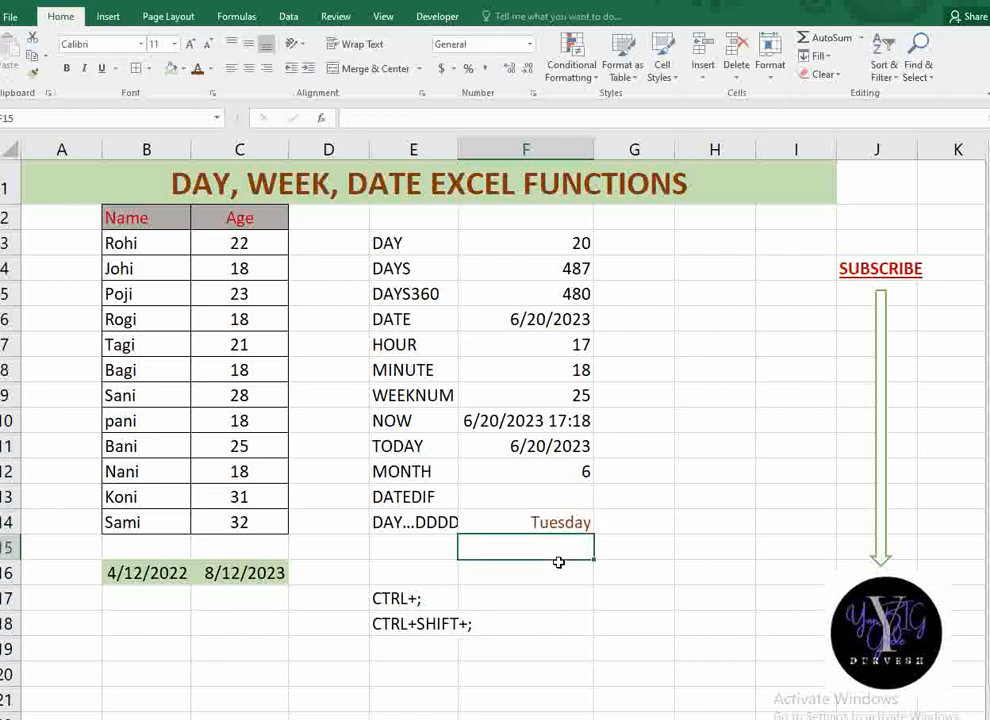
click(560, 521)
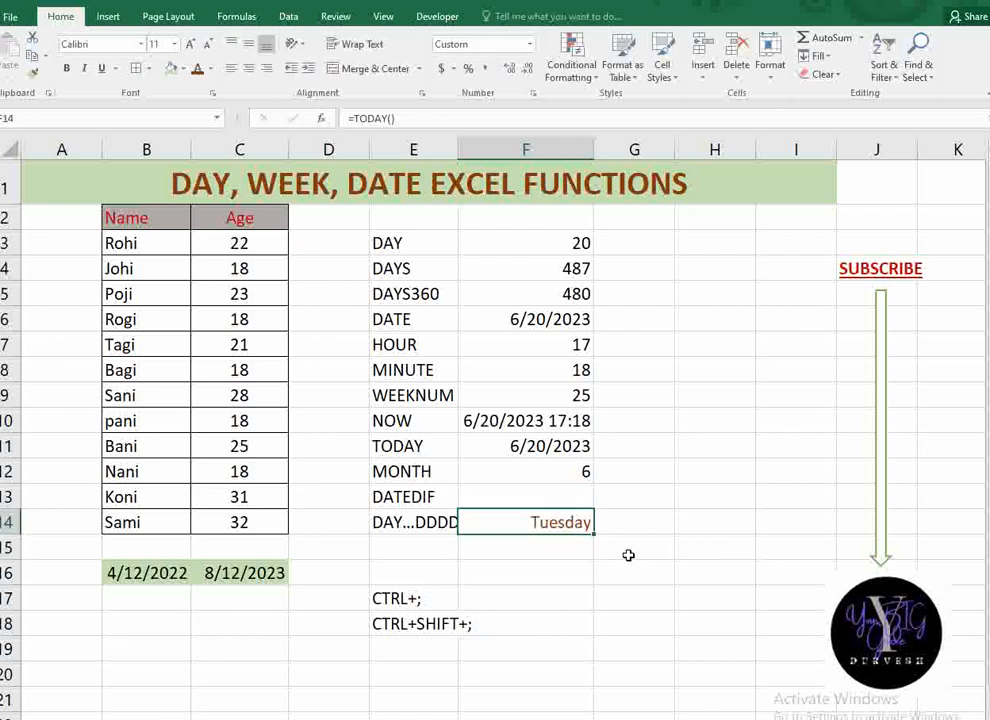
- Apply the custom number format DDDD to cell F15
click(538, 548)
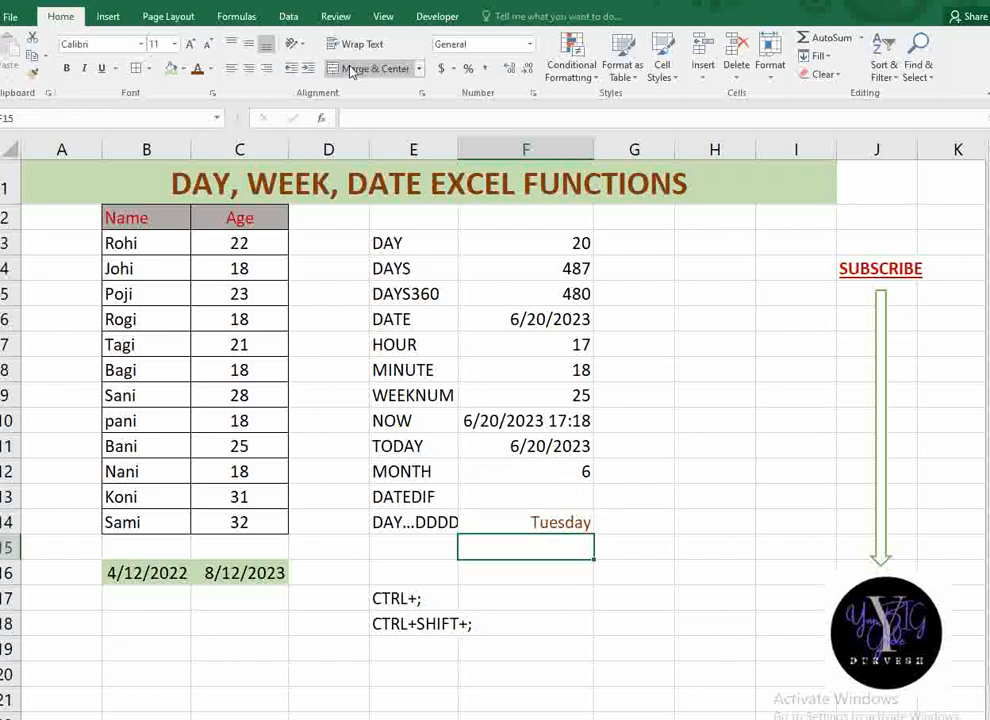
click(530, 44)
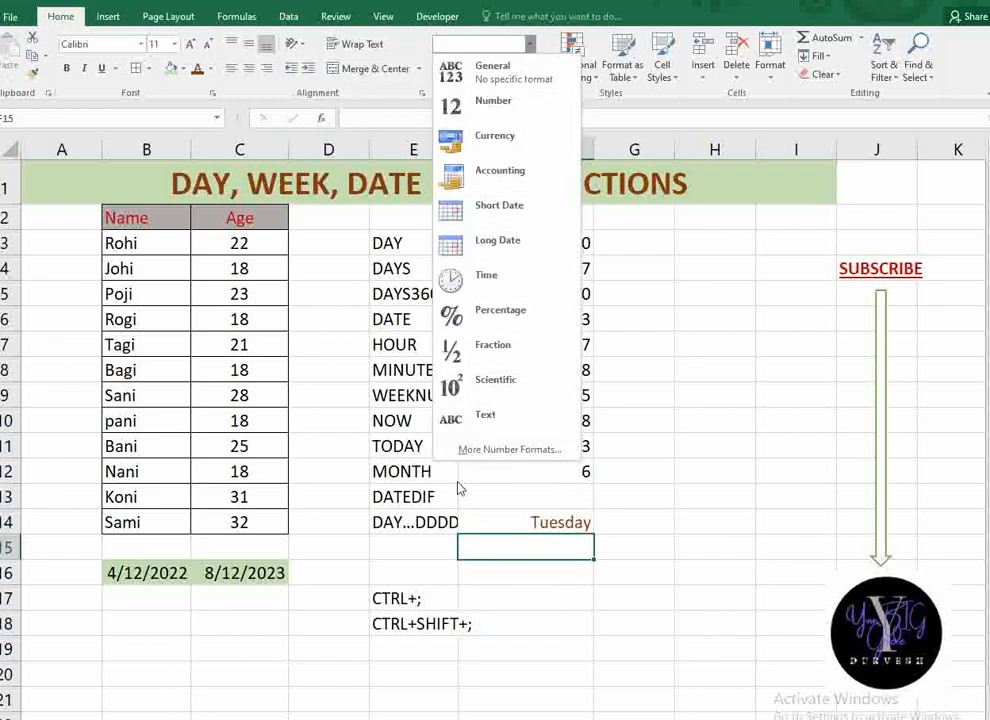
click(489, 451)
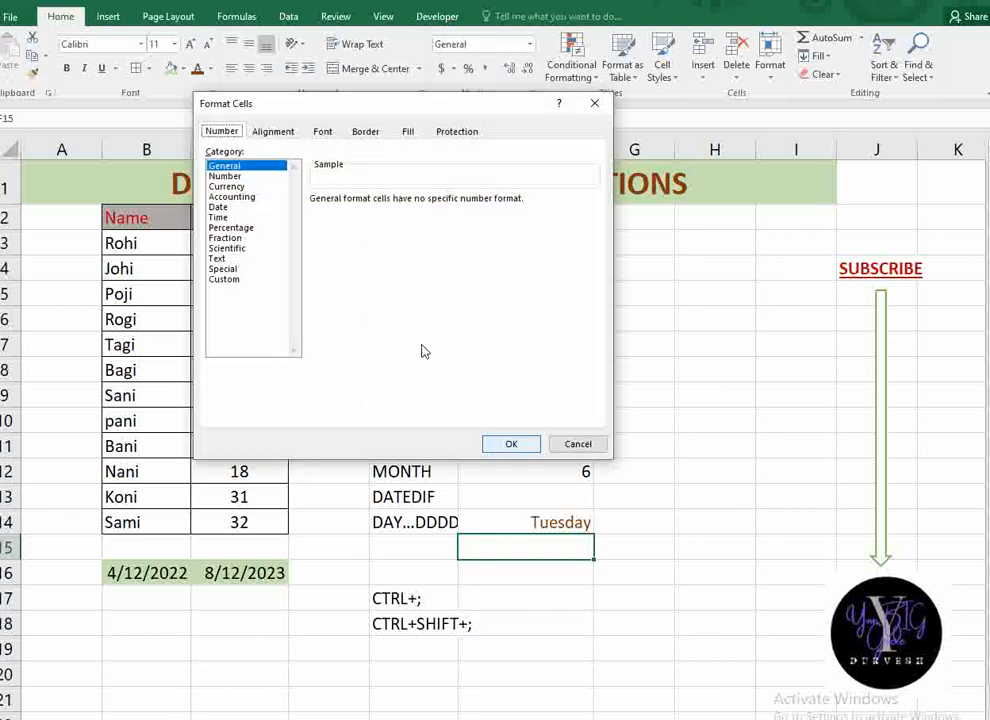
click(237, 281)
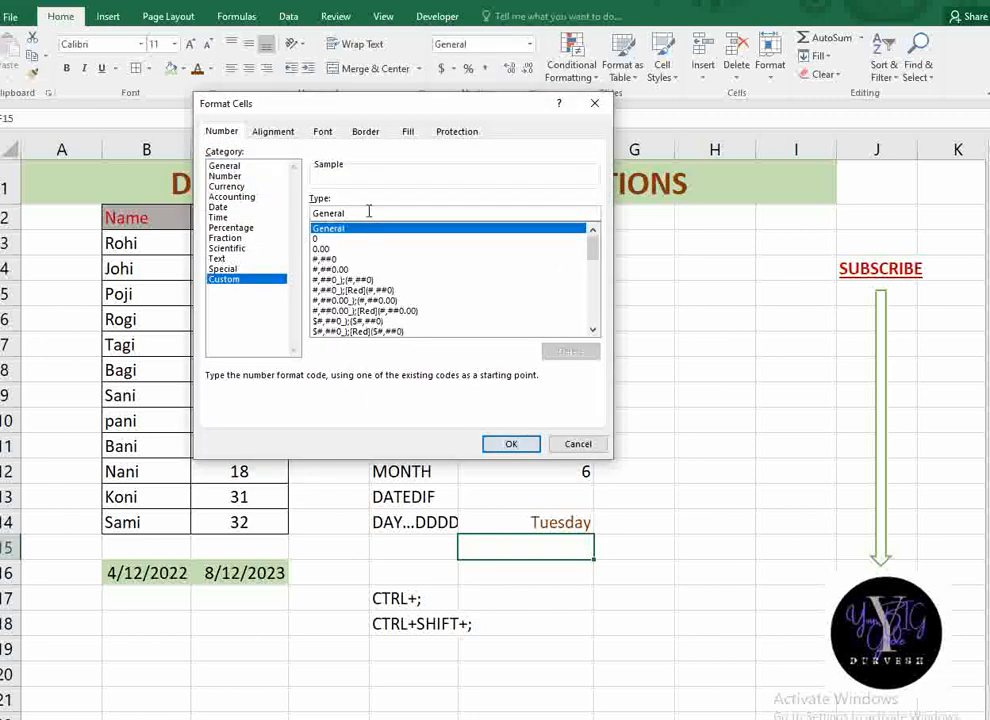
click(369, 211)
key(BackSpace)
key(BackSpace)
key(BackSpace)
key(BackSpace)
key(BackSpace)
key(BackSpace)
key(BackSpace)
text(DD)
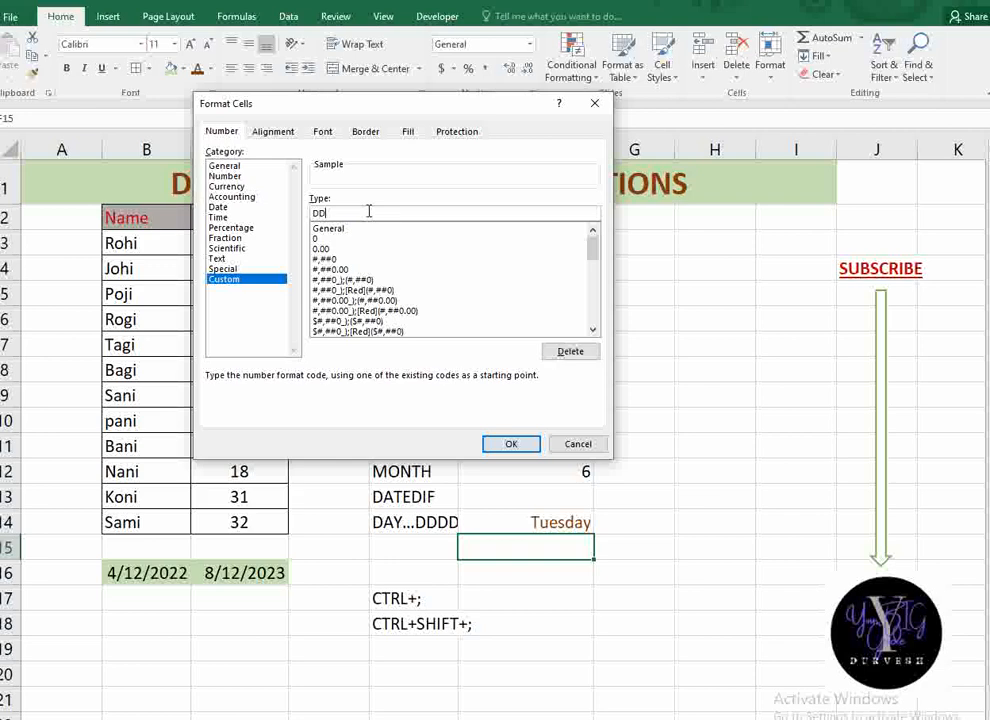
text(DD)
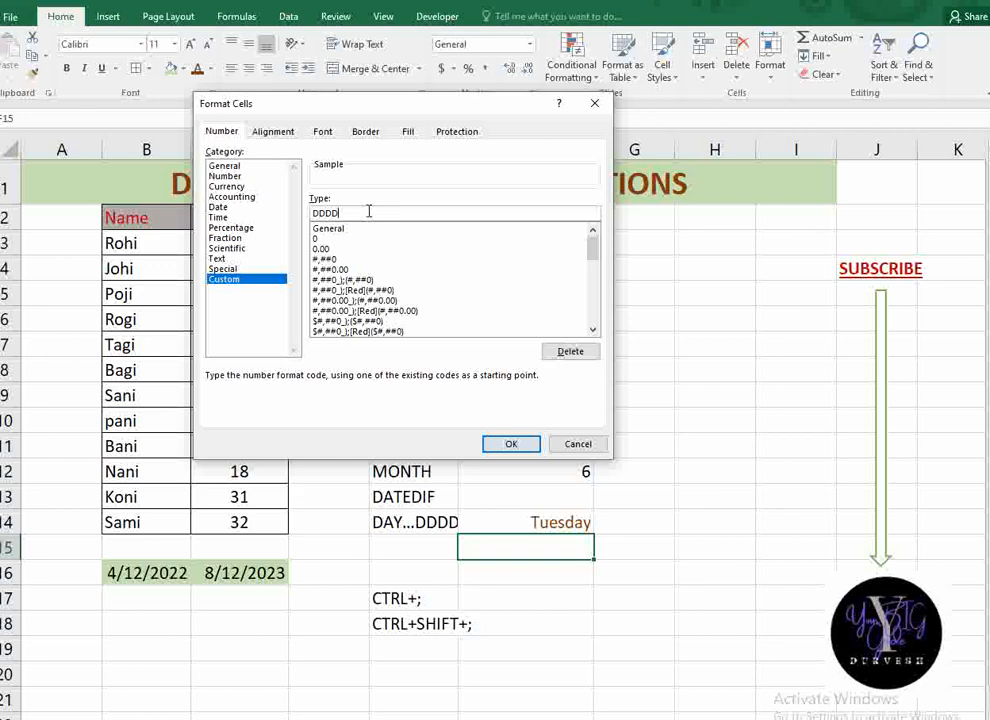
click(511, 445)
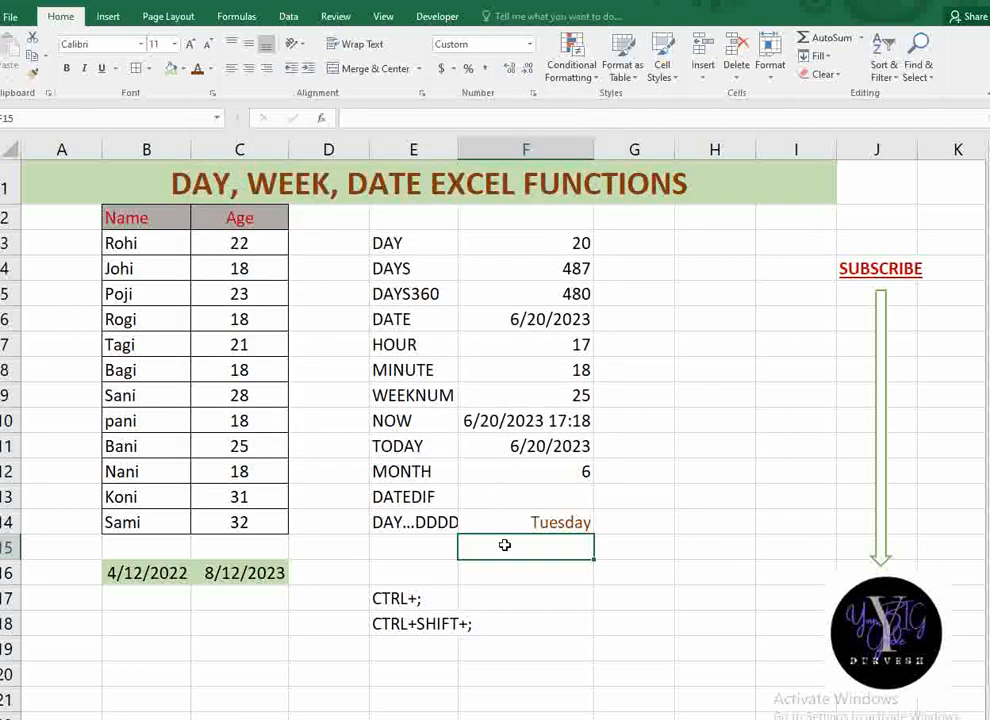
- Enter =NOW() in F15 to show the current day as a weekday name
text(=NOW)
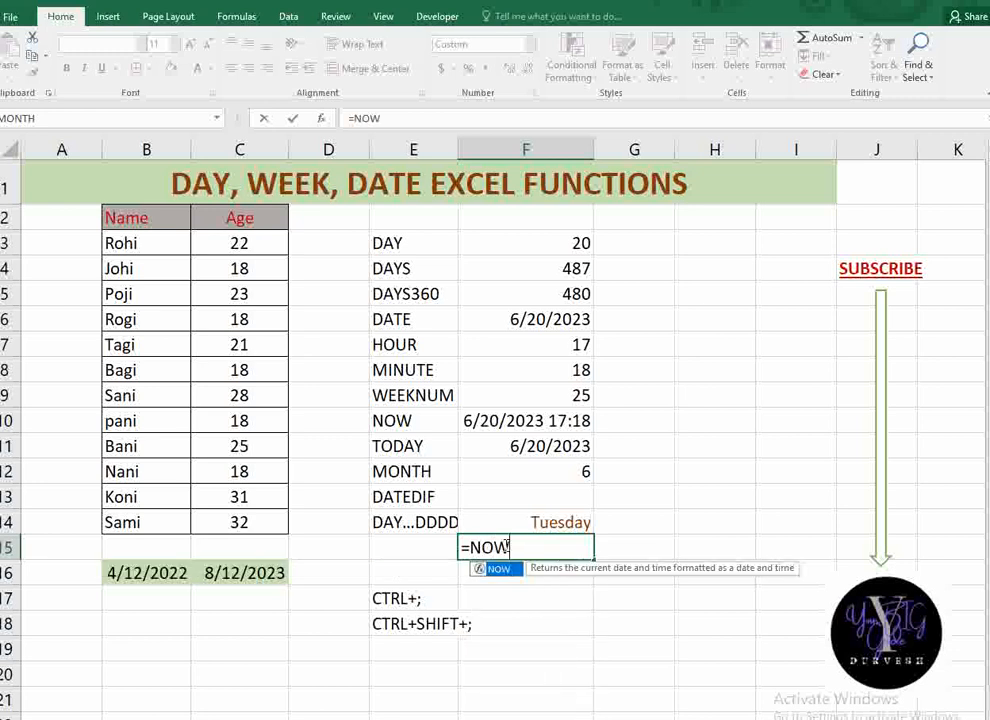
text(())
key(Return)
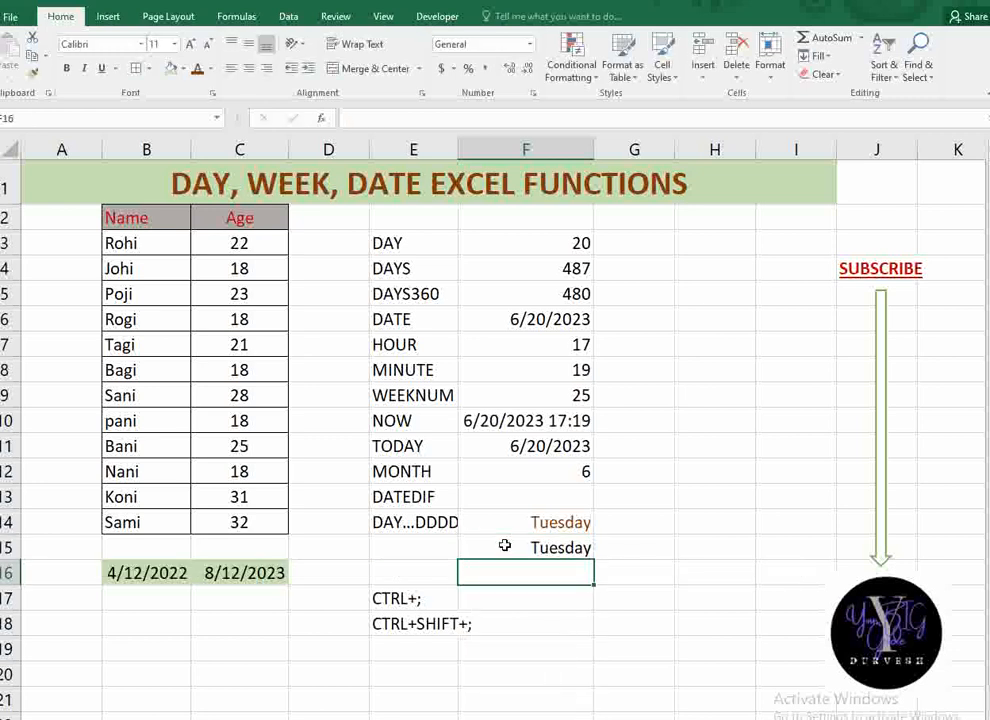
click(505, 545)
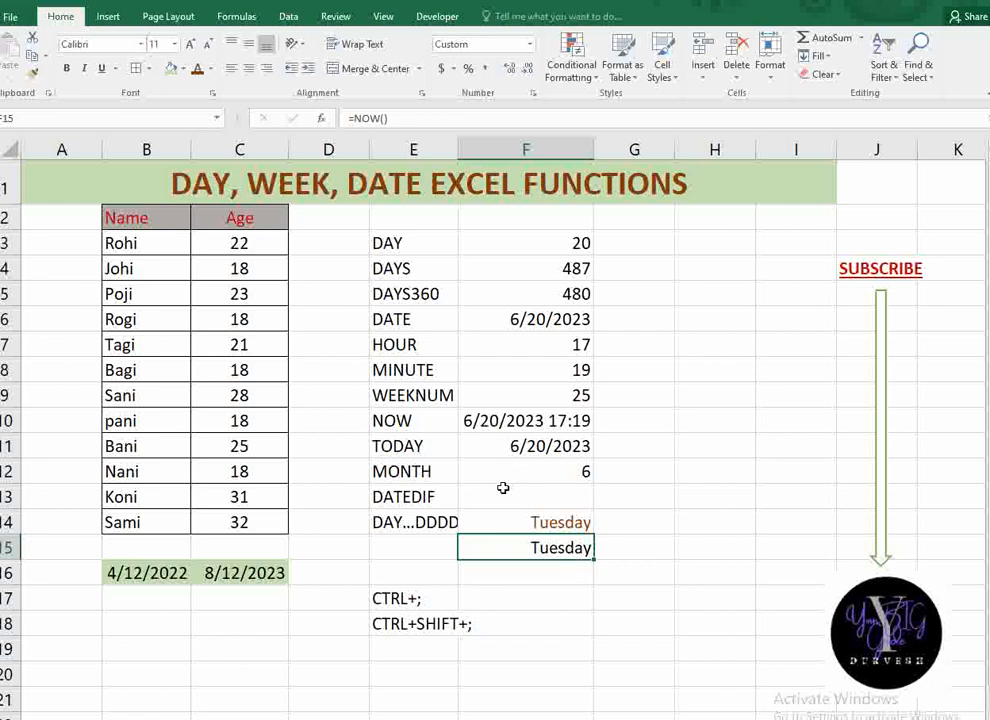
- Insert the current date as a static value in F17, beside the CTRL+; label
click(425, 497)
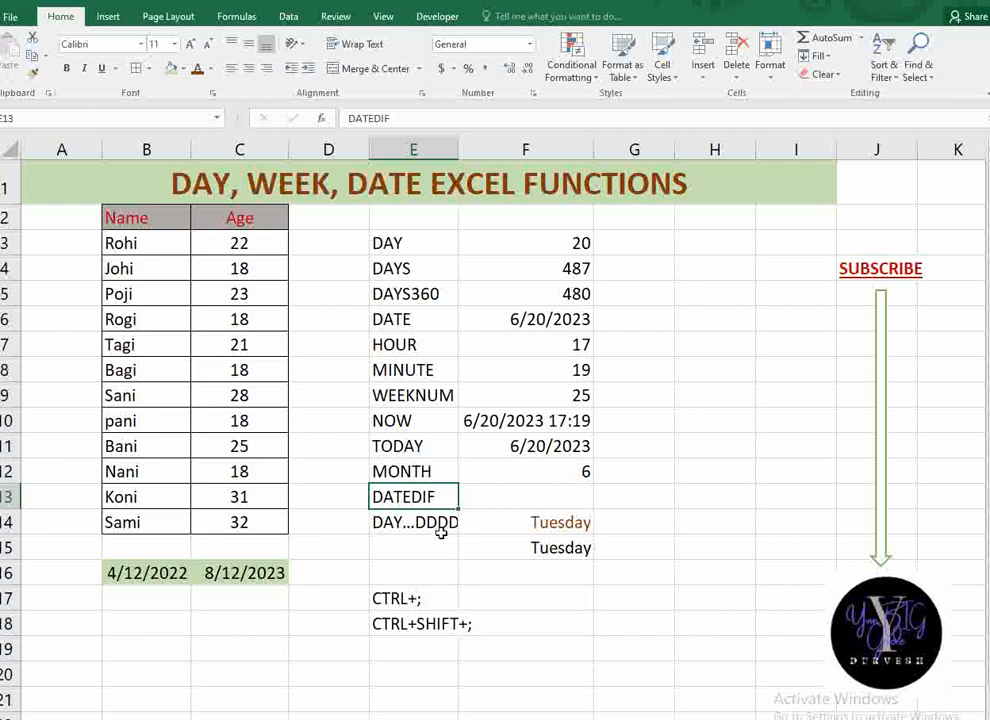
click(497, 599)
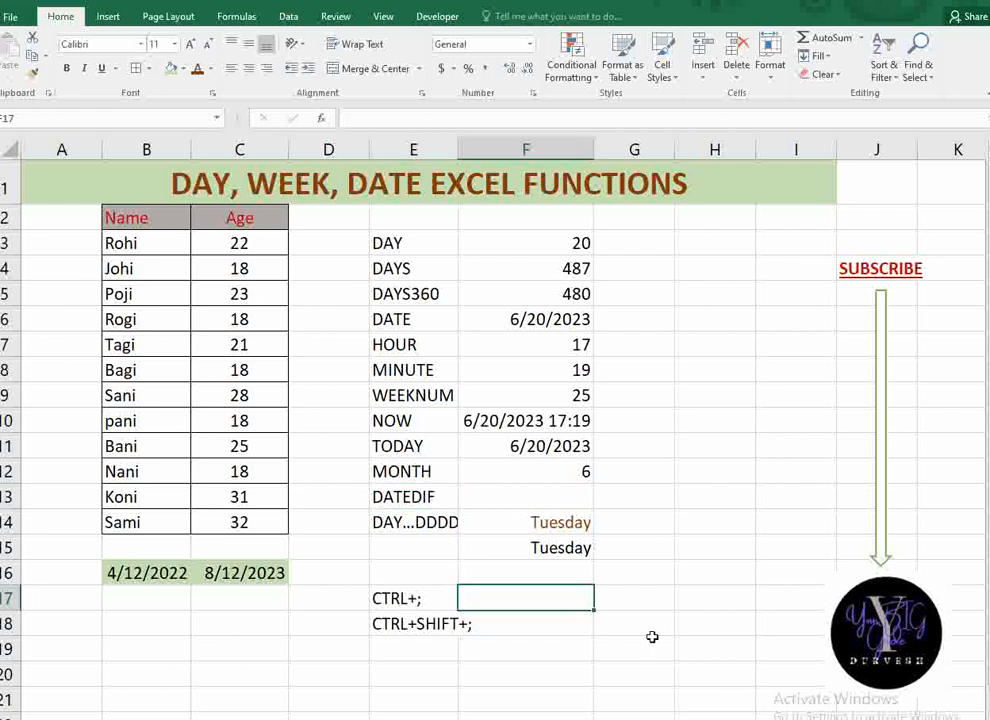
key(ctrl+semicolon)
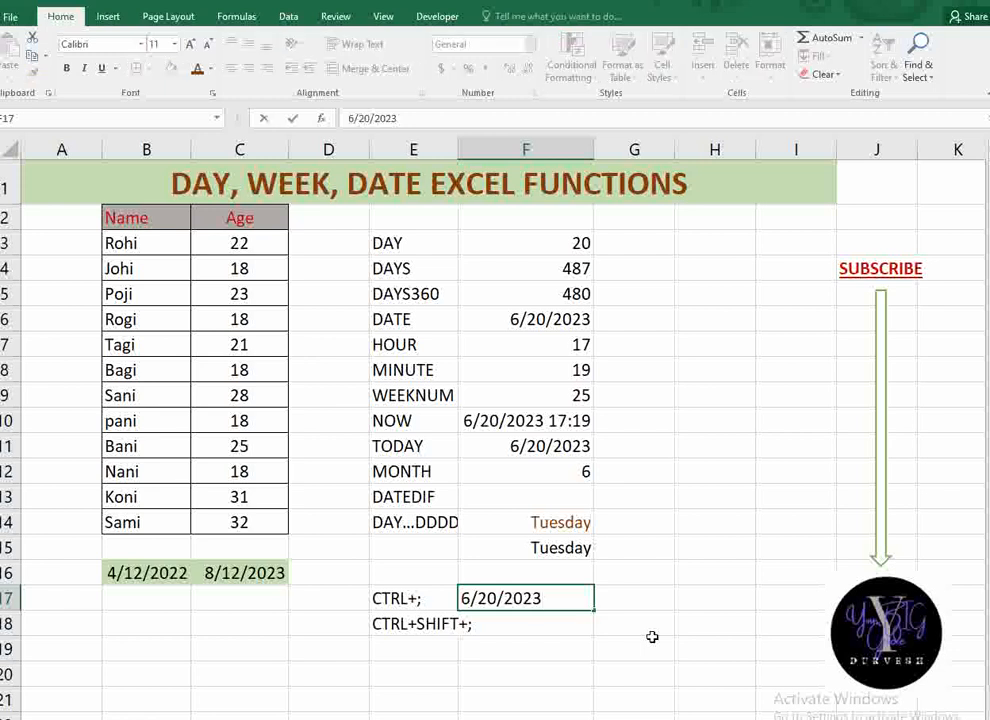
- Insert the current time as a static value in F18, beside the CTRL+SHIFT+; label
click(553, 622)
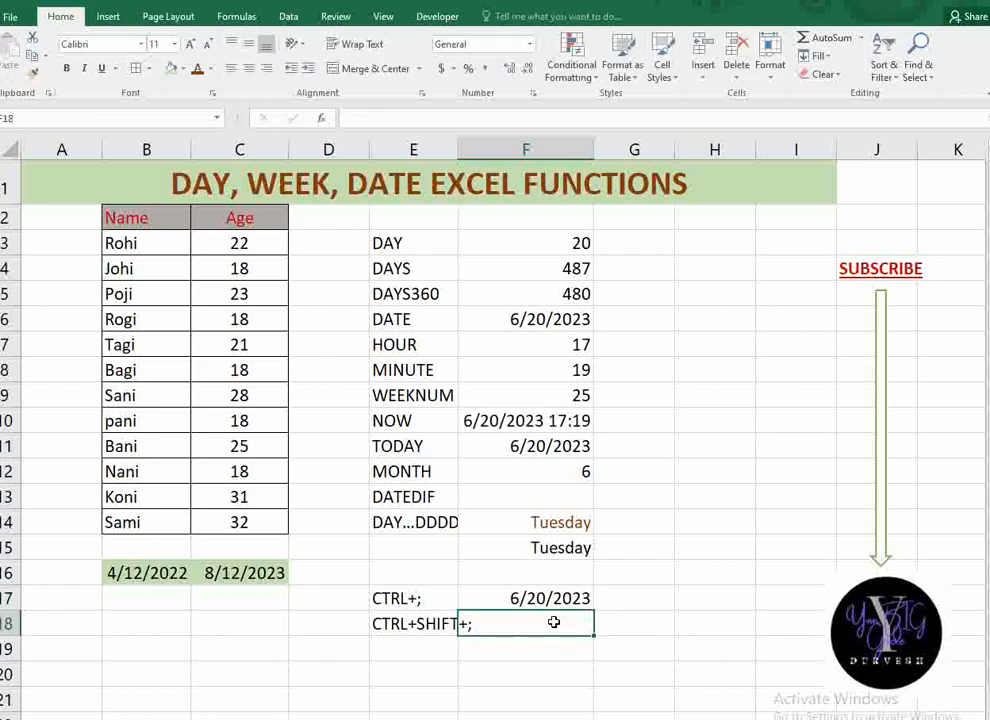
key(ctrl+shift+semicolon)
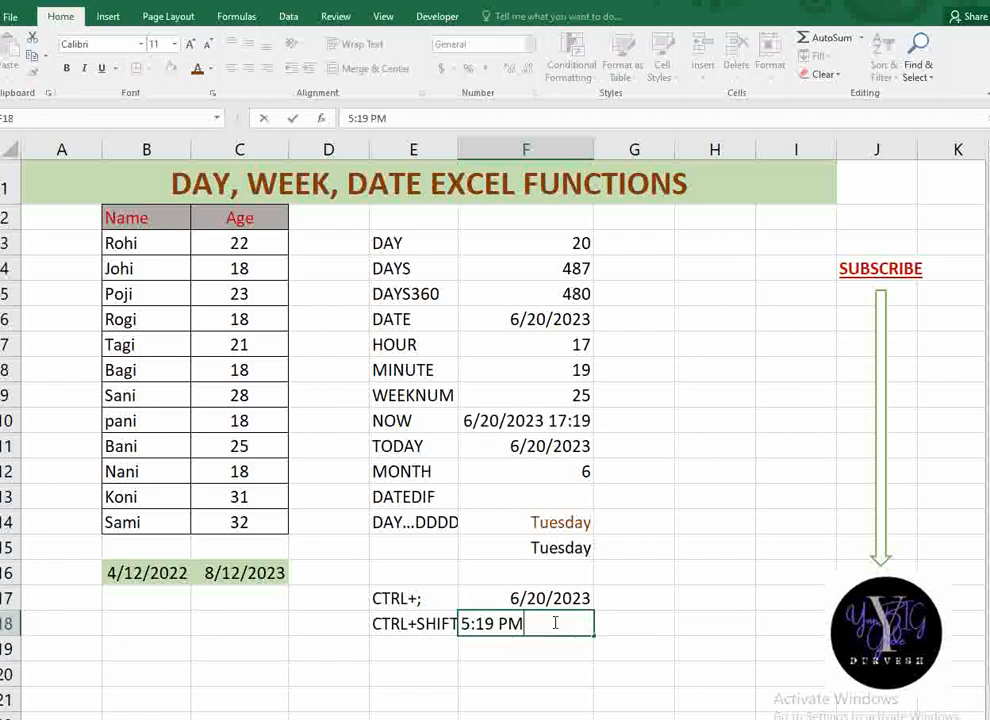
click(631, 583)
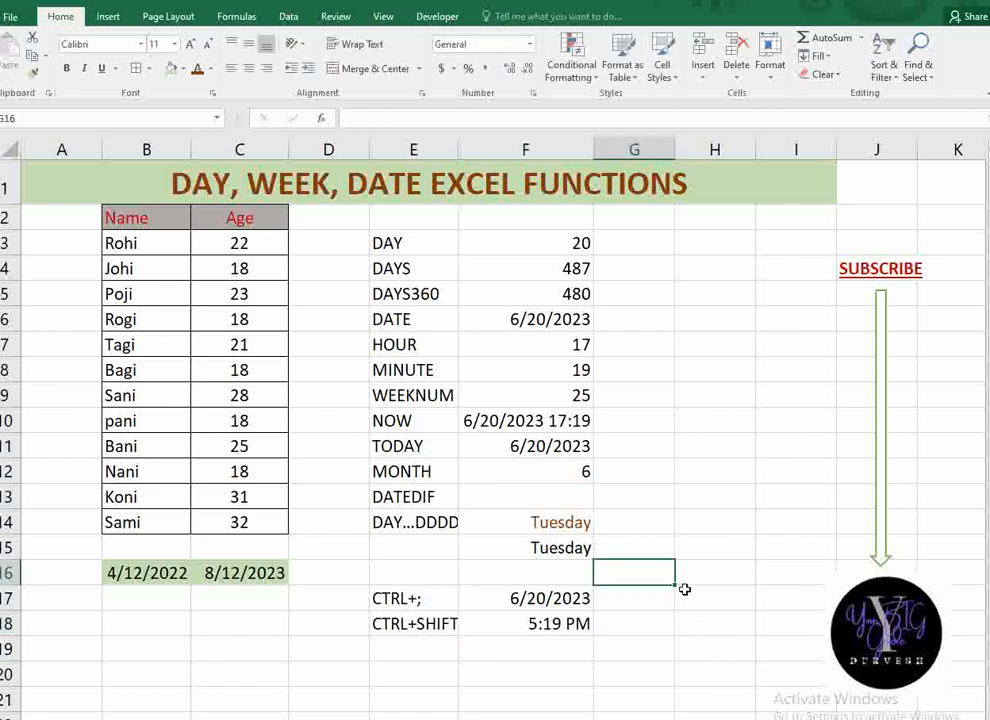
click(436, 494)
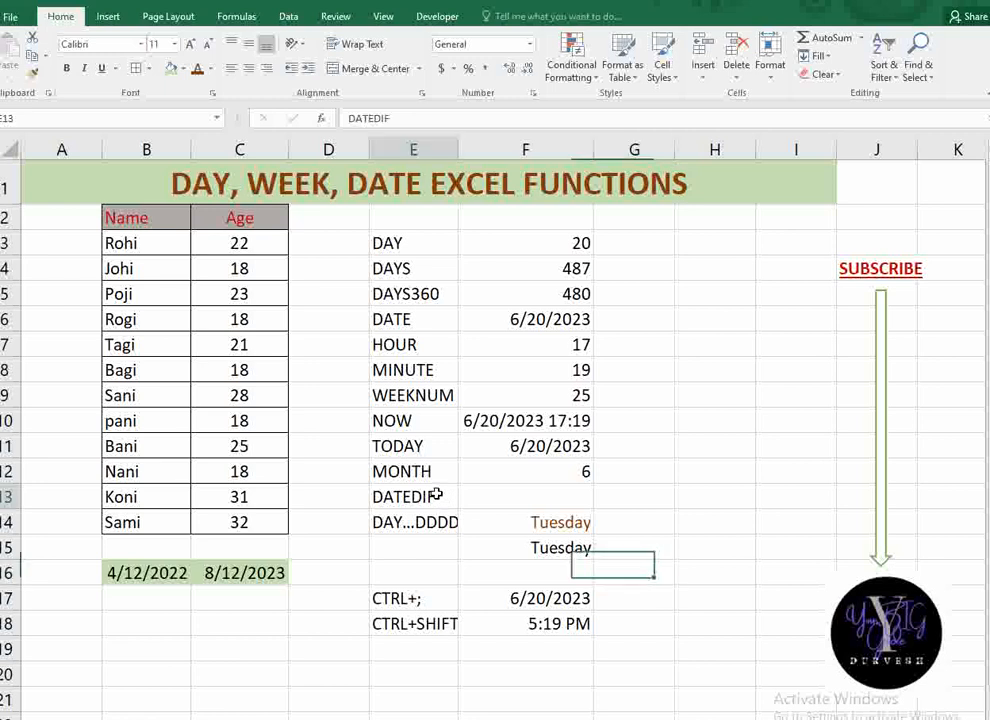
- Enter =DATEDIF(B16,C16,"Y") in F13 to get the difference between the two dates in years
key(Right)
text(=)
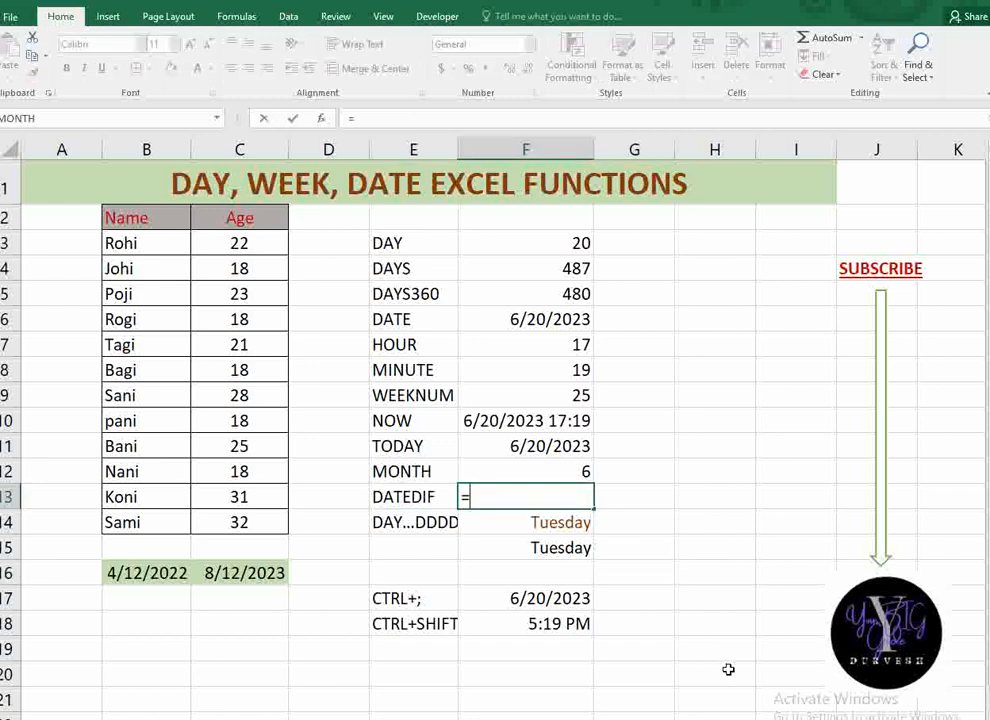
text(DA)
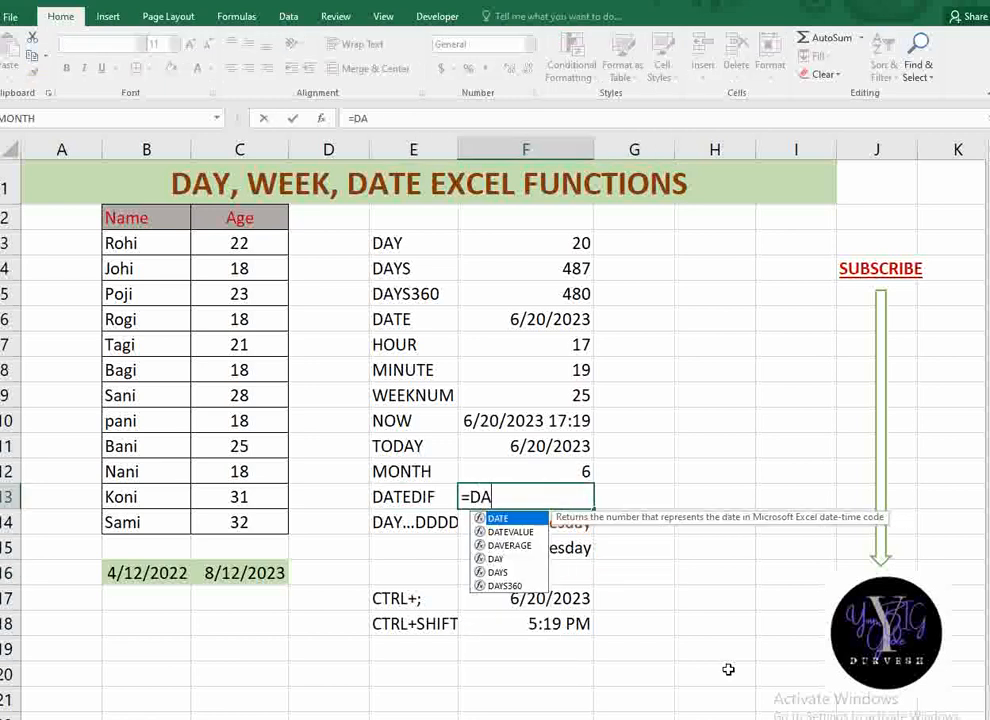
text(TEDIF()
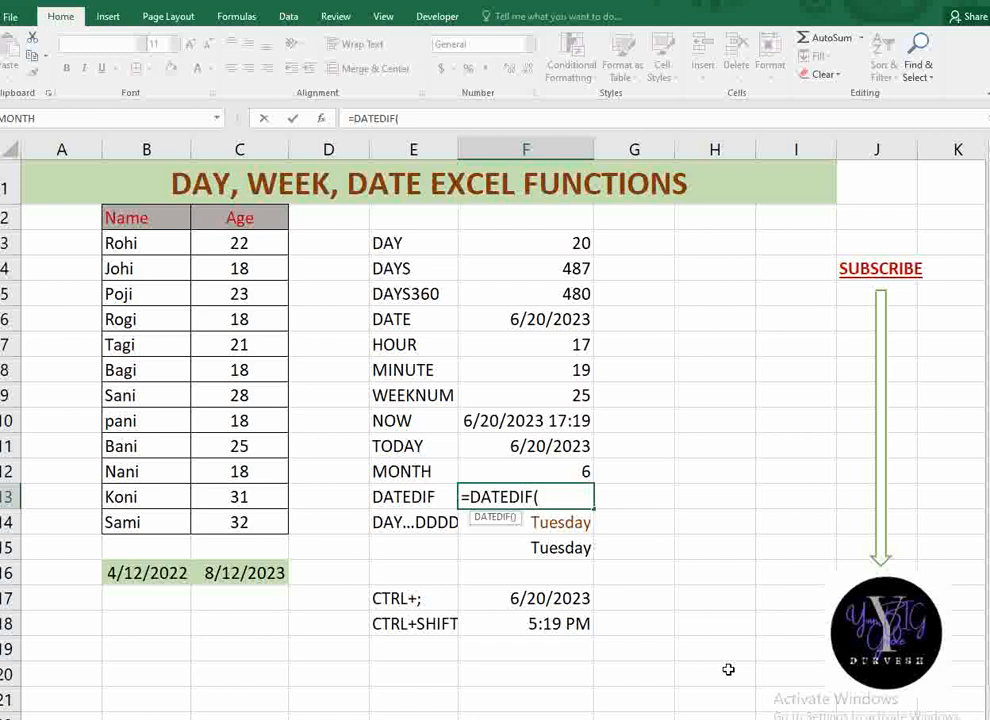
click(130, 573)
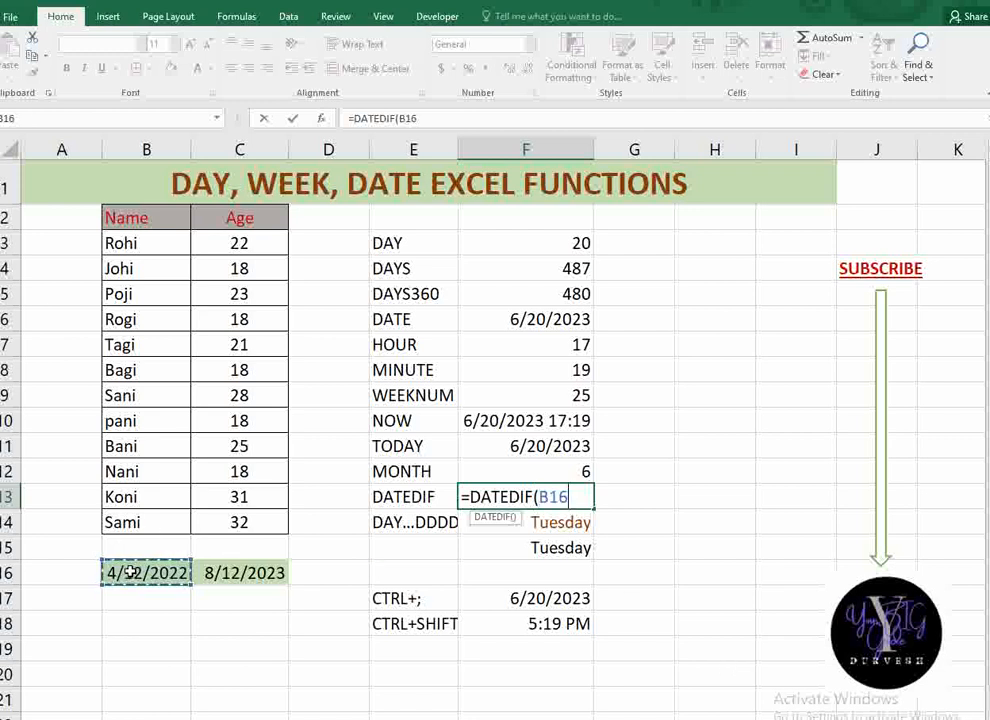
text(,)
click(230, 580)
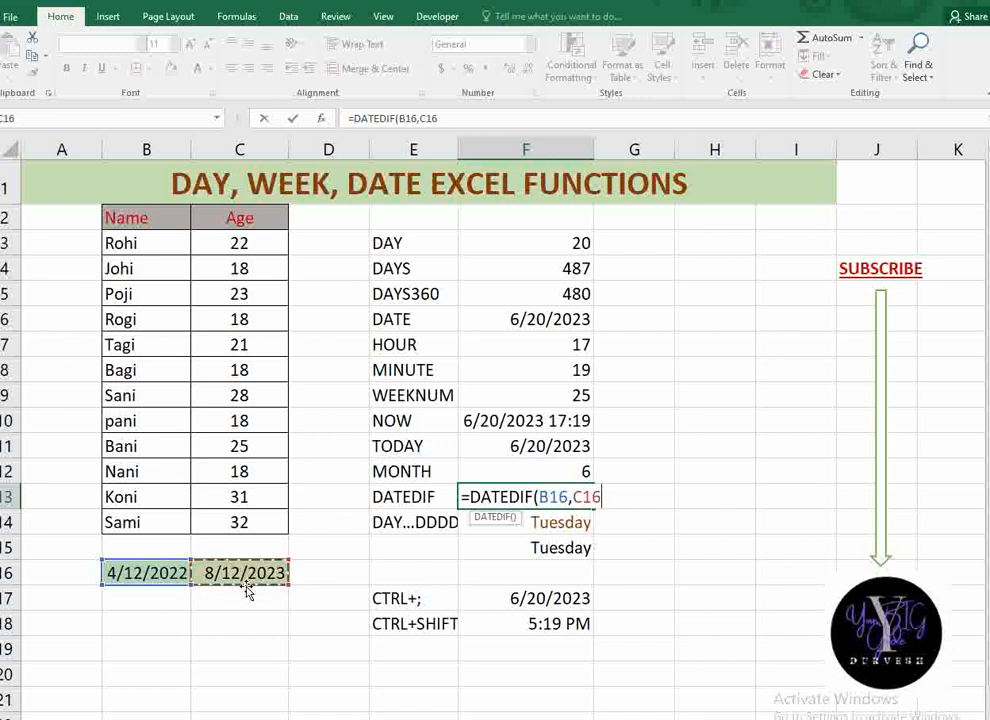
text(,")
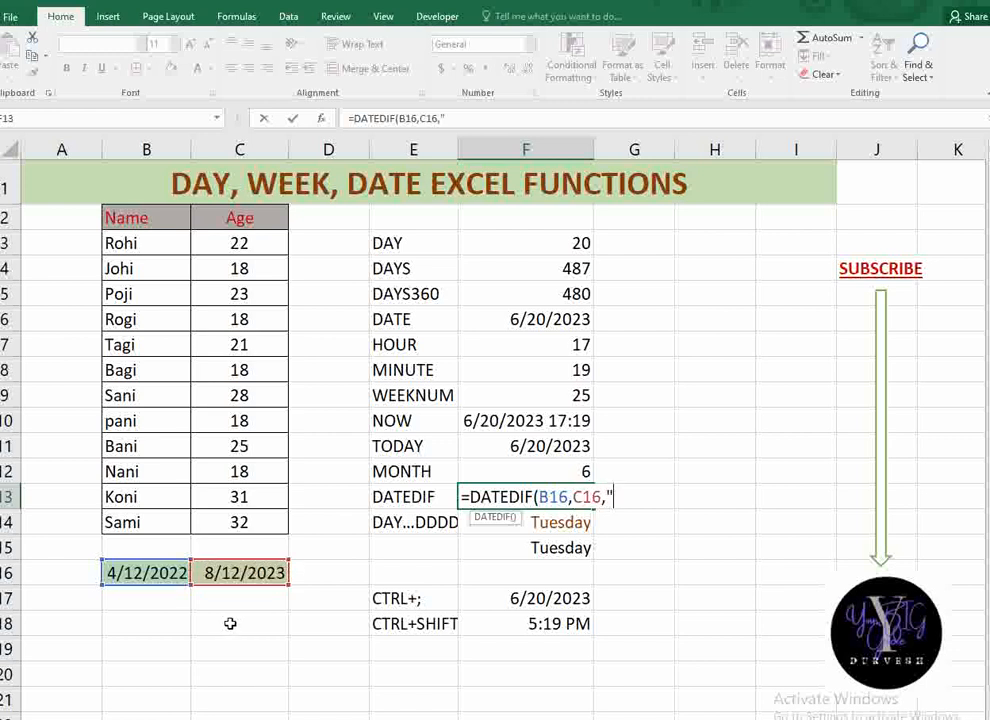
text(Y"))
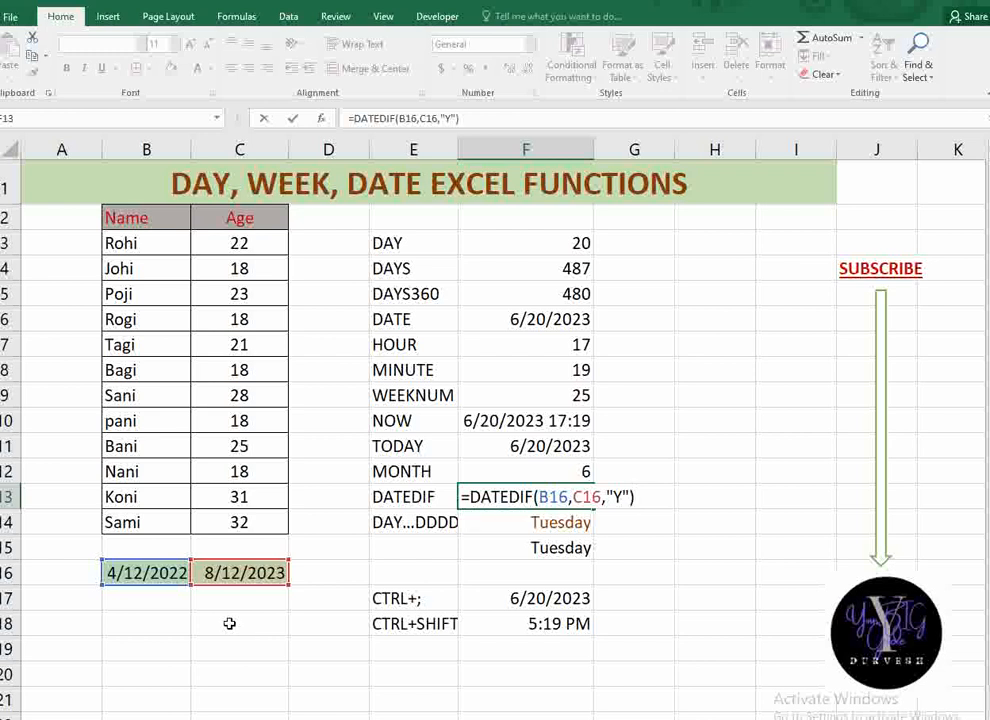
key(Return)
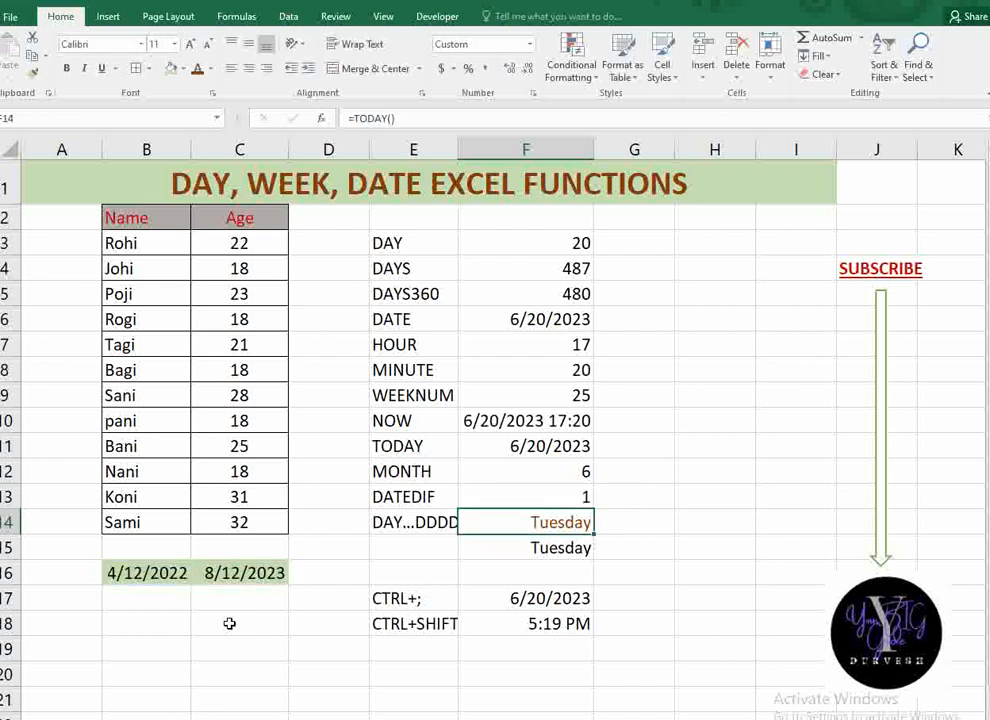
- Append &"YEARS" to the DATEDIF formula in F13
click(515, 504)
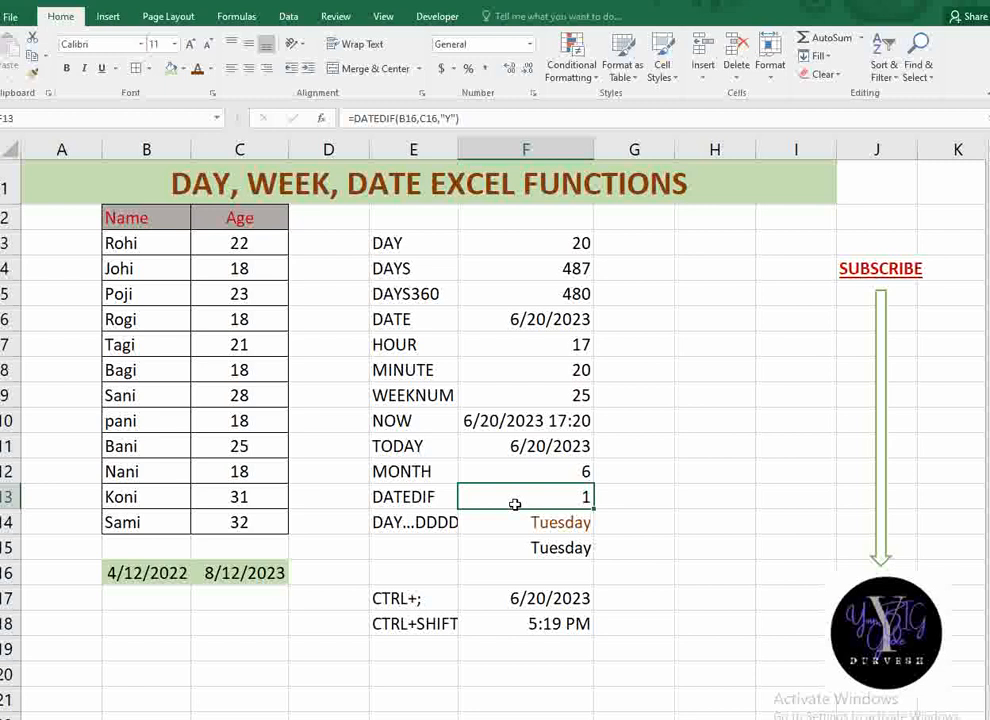
double_click(515, 504)
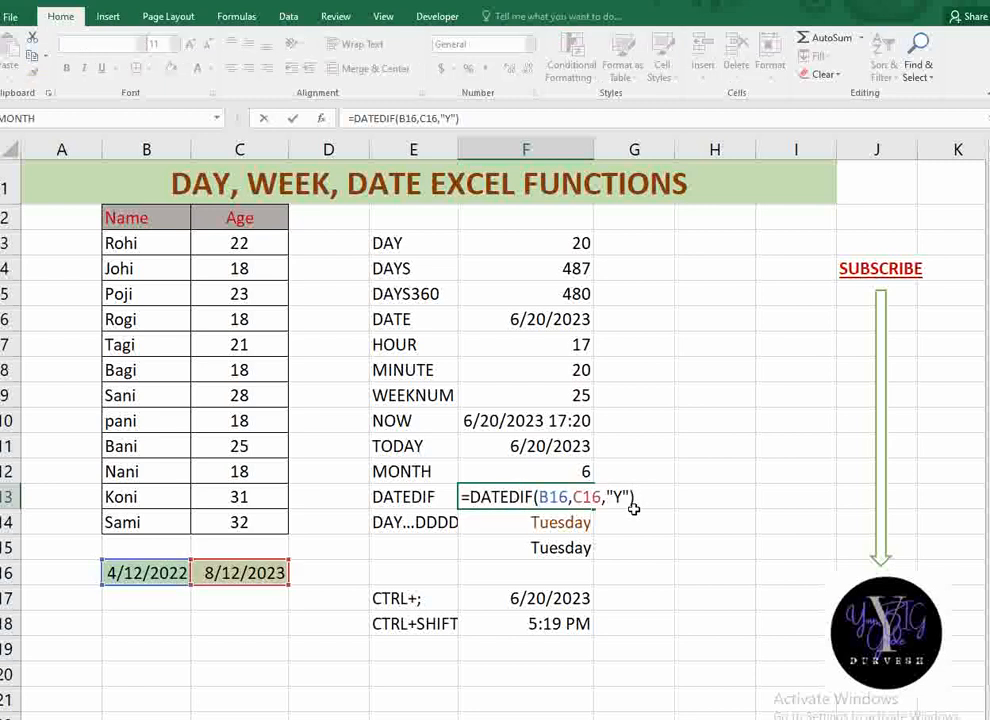
text(&"YEAR)
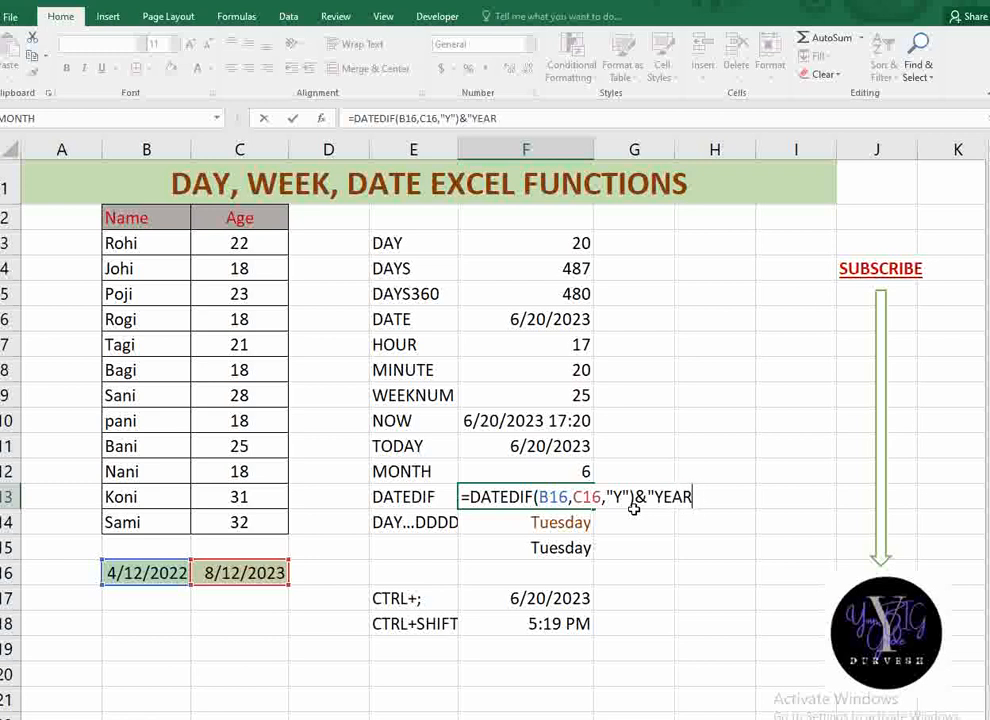
text(S")
key(Return)
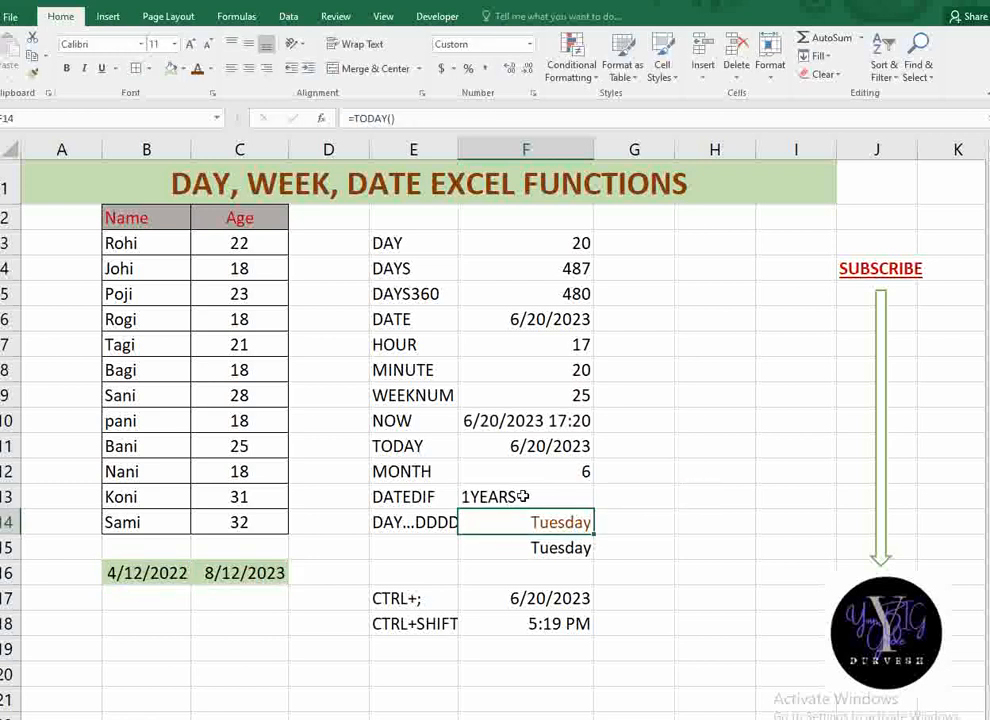
- Add a space before and after YEARS inside the quoted suffix of the F13 formula
click(500, 496)
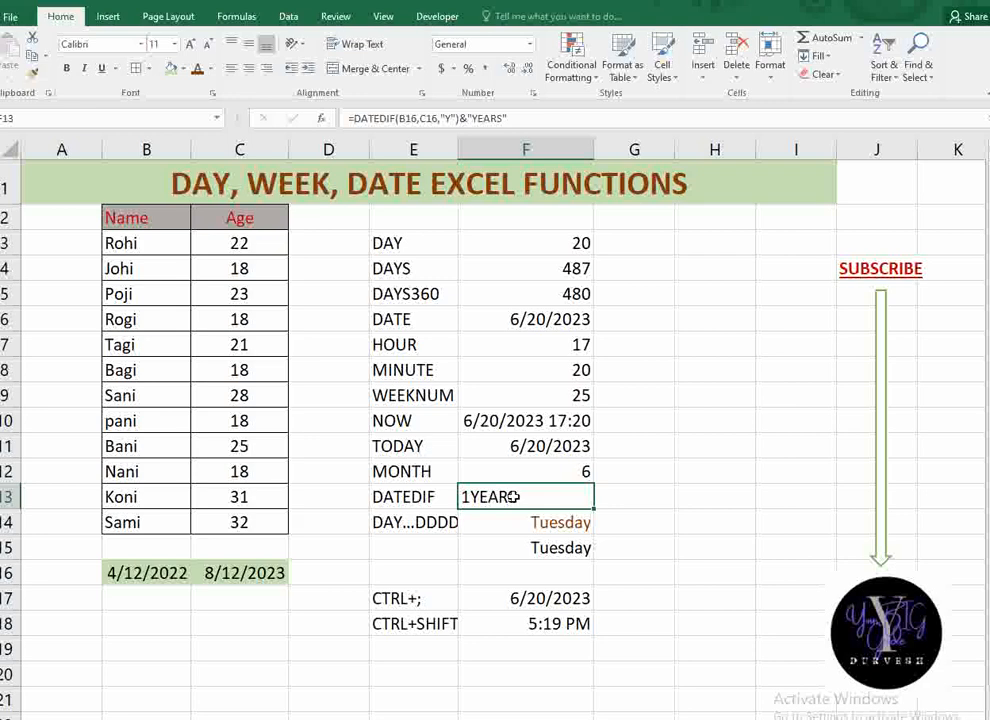
click(474, 118)
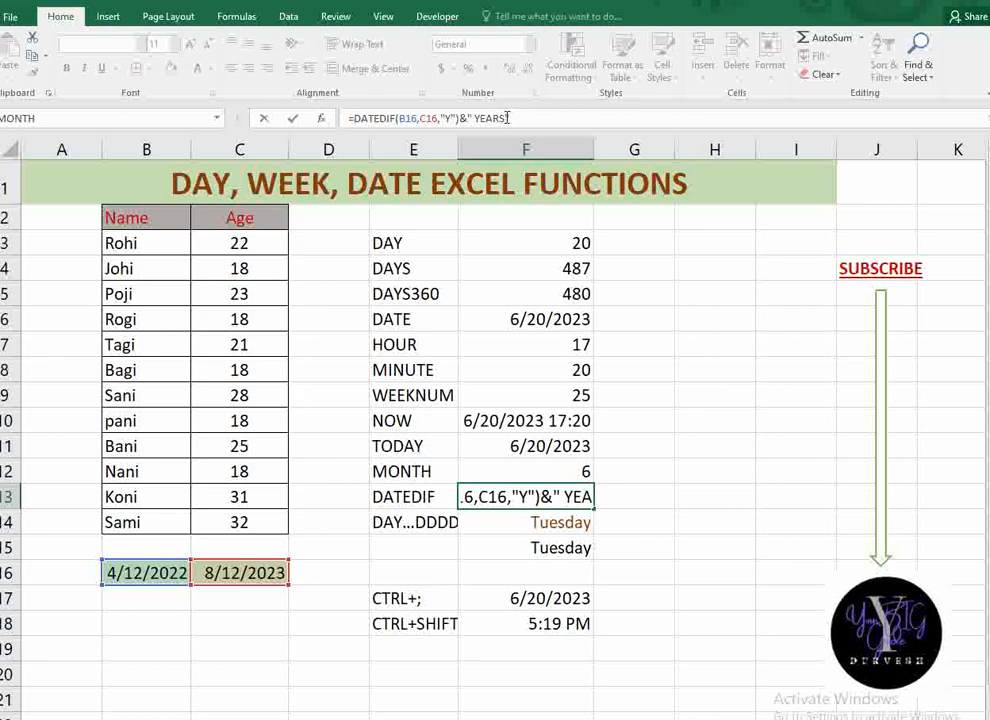
click(504, 118)
key(Return)
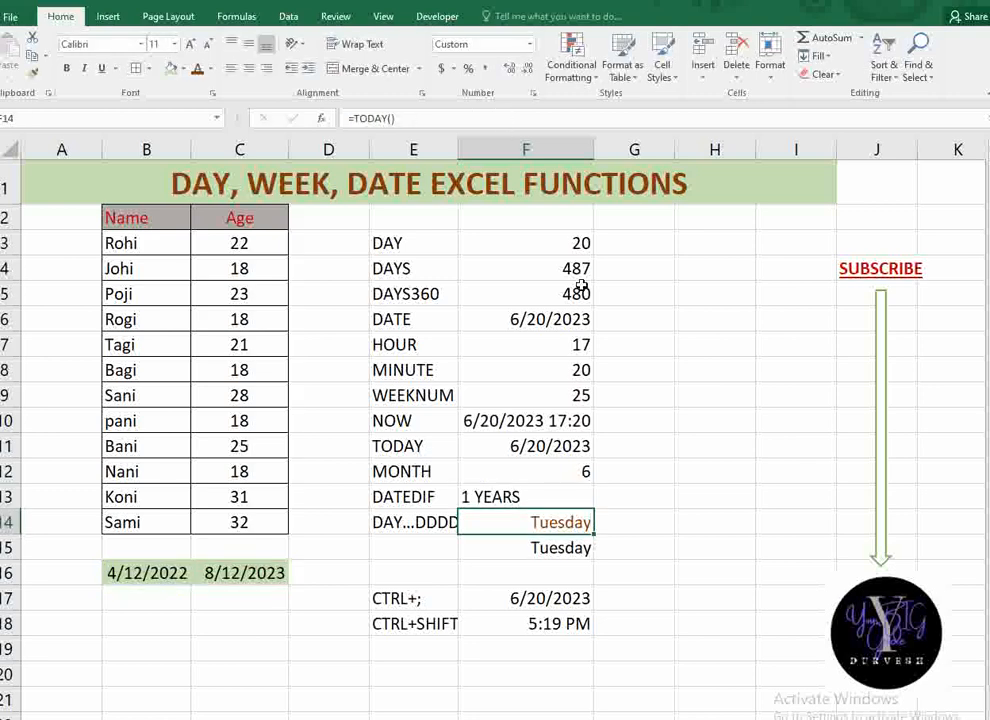
- Change the unit argument of the DATEDIF formula in F13 to "M"
click(547, 501)
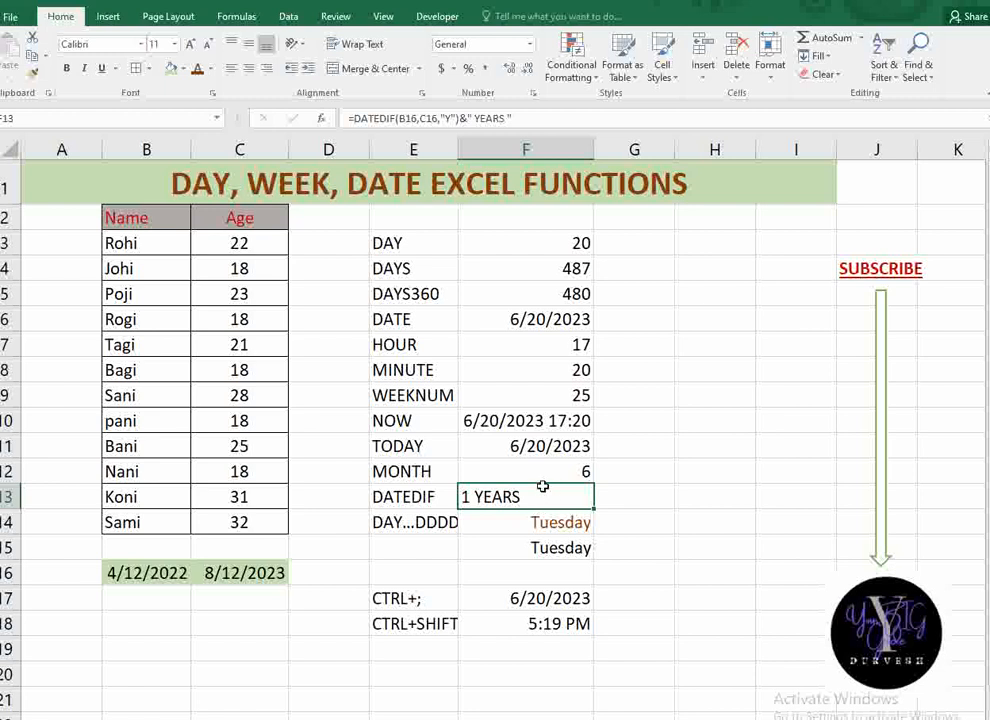
double_click(539, 502)
key(Right)
key(Right)
key(Right)
key(Right)
key(Right)
key(Right)
key(Right)
key(Right)
key(Right)
key(Right)
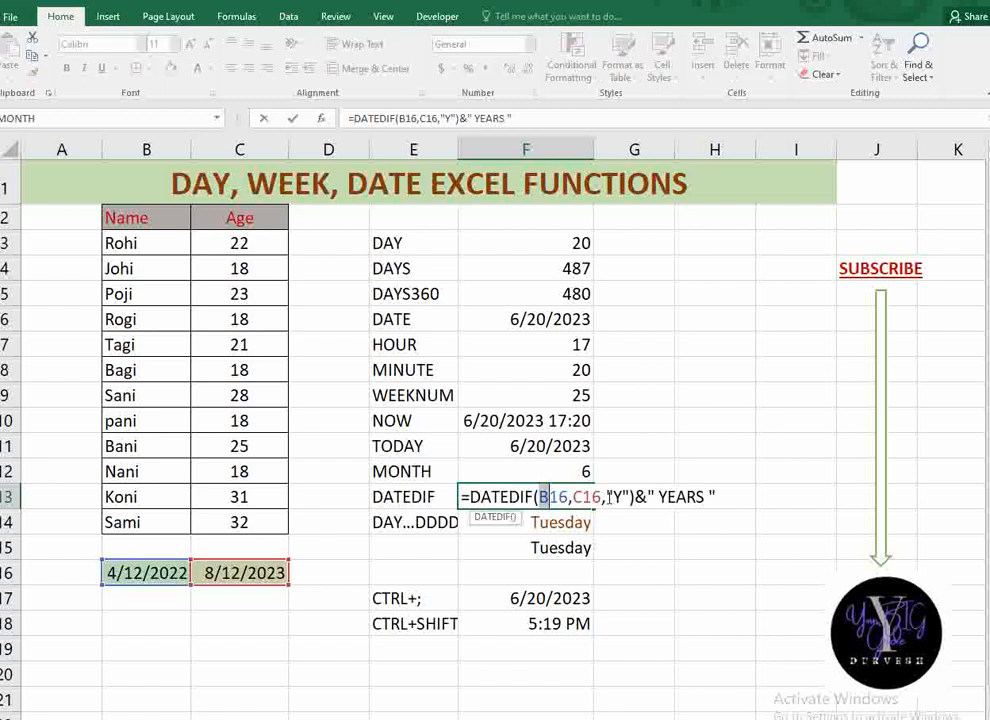
text(M)
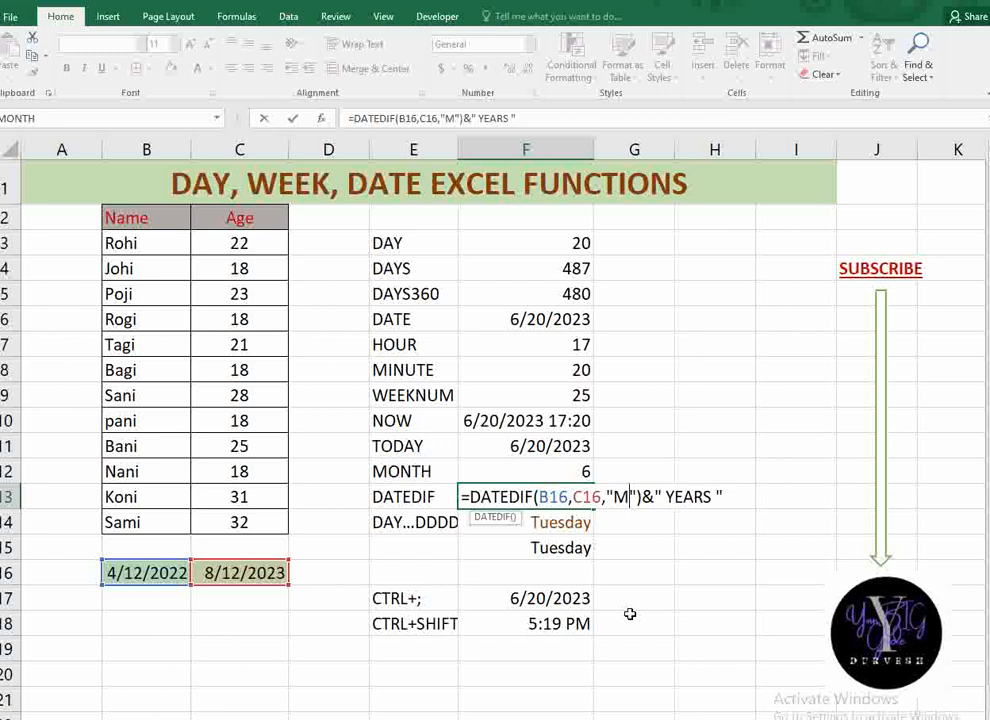
- Replace the suffix word in the F13 formula with MONTHS and commit the formula
key(Right)
key(Right)
key(Right)
key(Right)
key(Right)
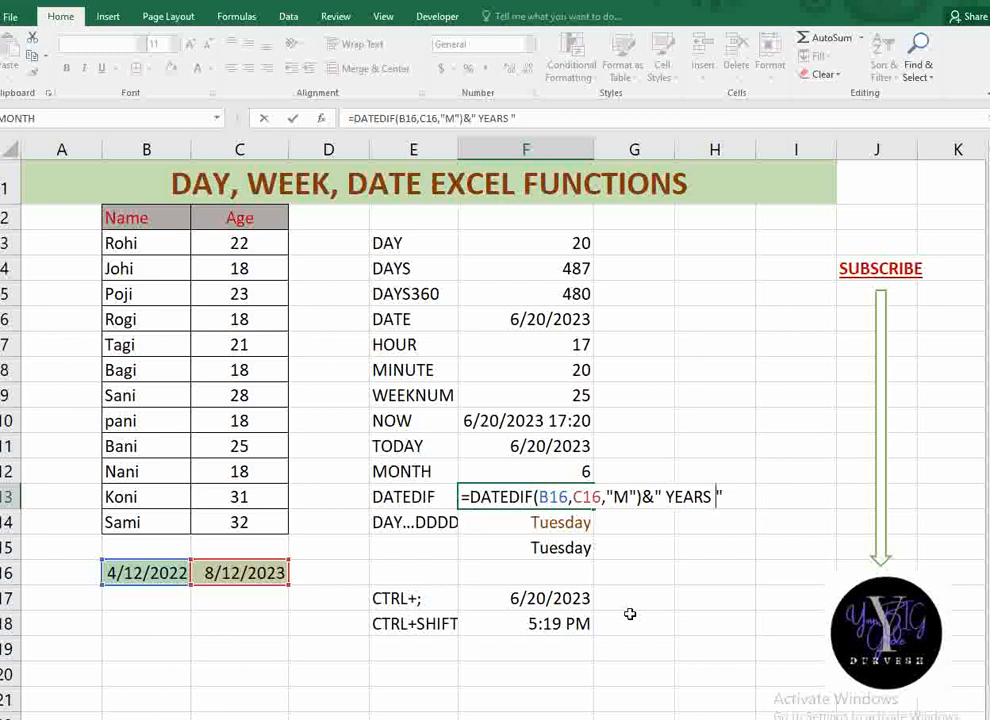
key(BackSpace)
key(BackSpace)
key(BackSpace)
key(BackSpace)
key(BackSpace)
text(MO)
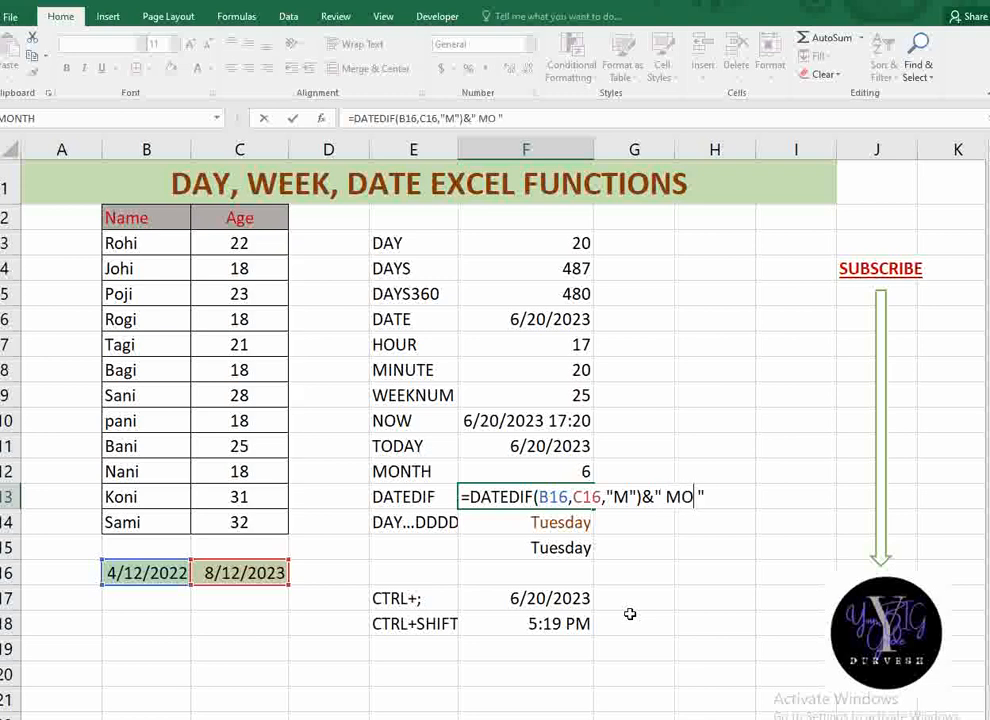
text(NTHS)
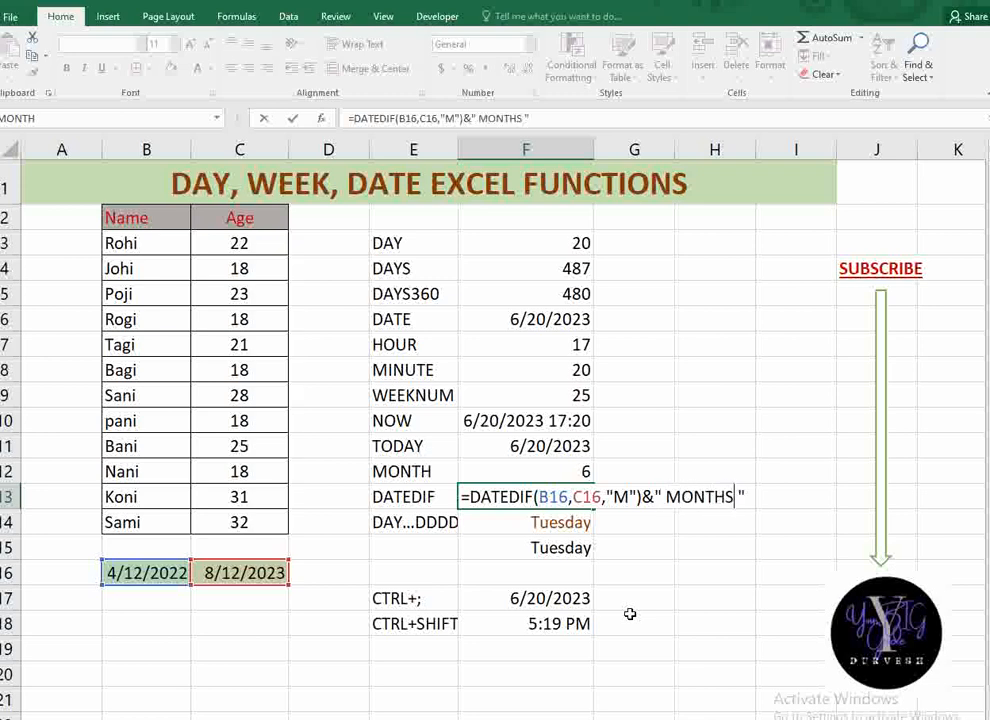
key(Return)
- Change the unit argument of the DATEDIF formula in F13 to "D"
click(586, 500)
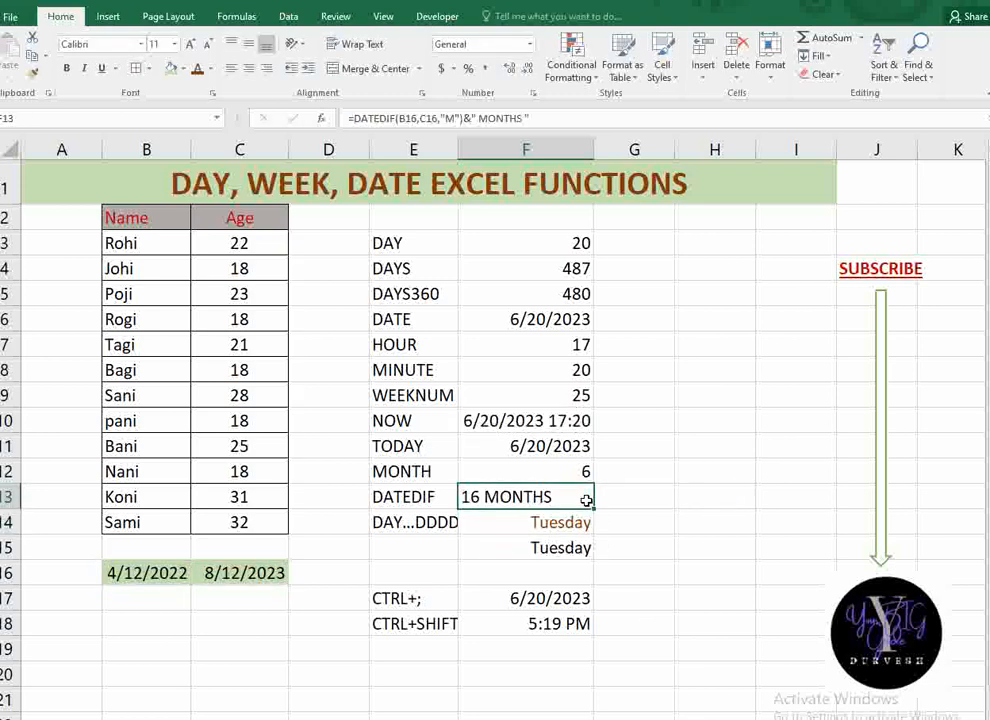
double_click(568, 499)
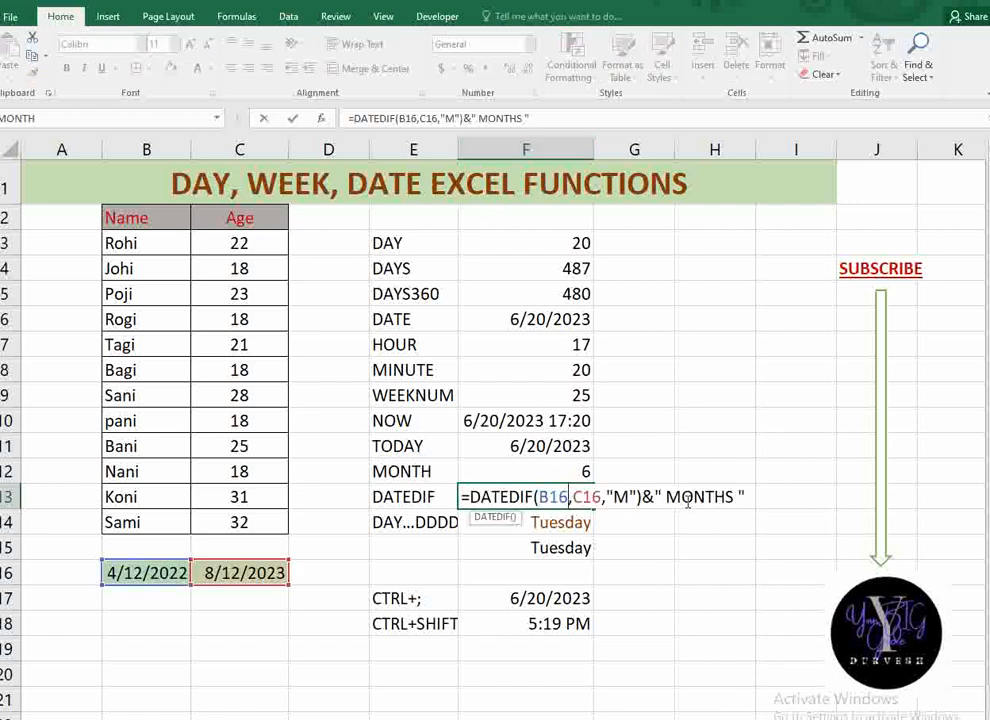
click(634, 499)
key(BackSpace)
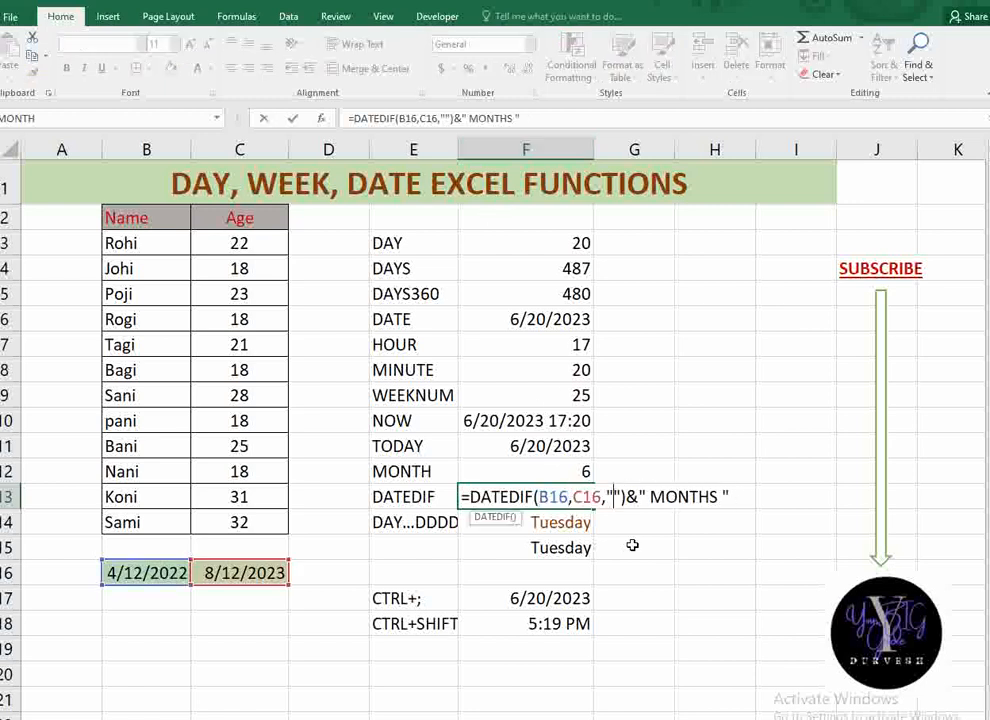
text(D)
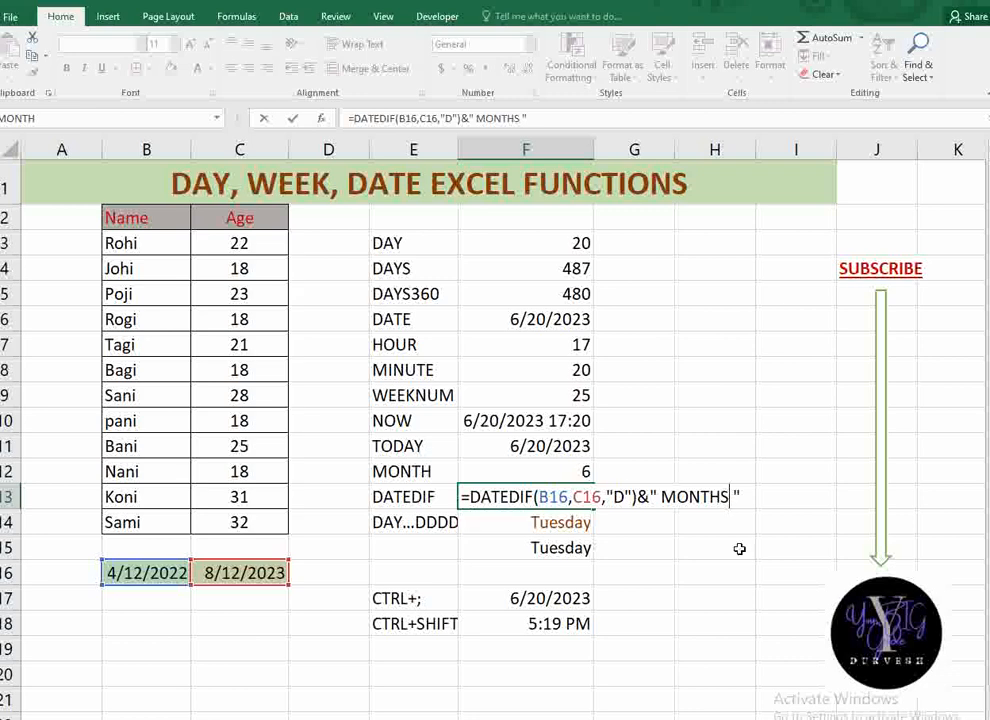
- Replace the suffix word in the F13 formula with DAYS, then compare the result with the DAYS example in F4
key(BackSpace)
key(BackSpace)
key(BackSpace)
key(BackSpace)
key(BackSpace)
key(BackSpace)
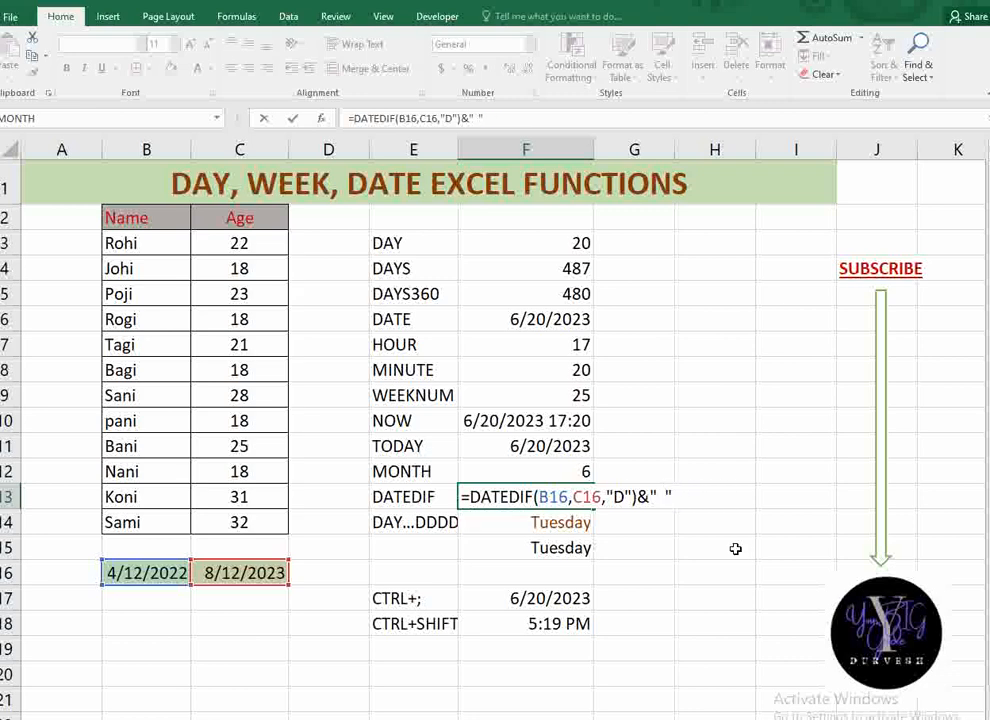
text(DAYS)
key(Return)
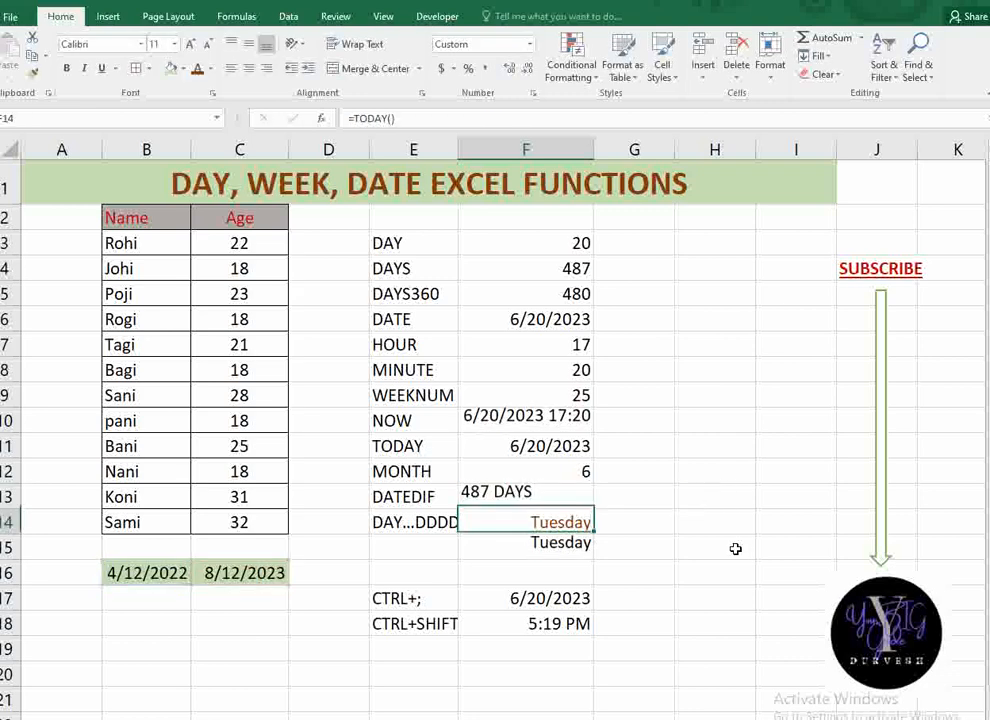
click(511, 498)
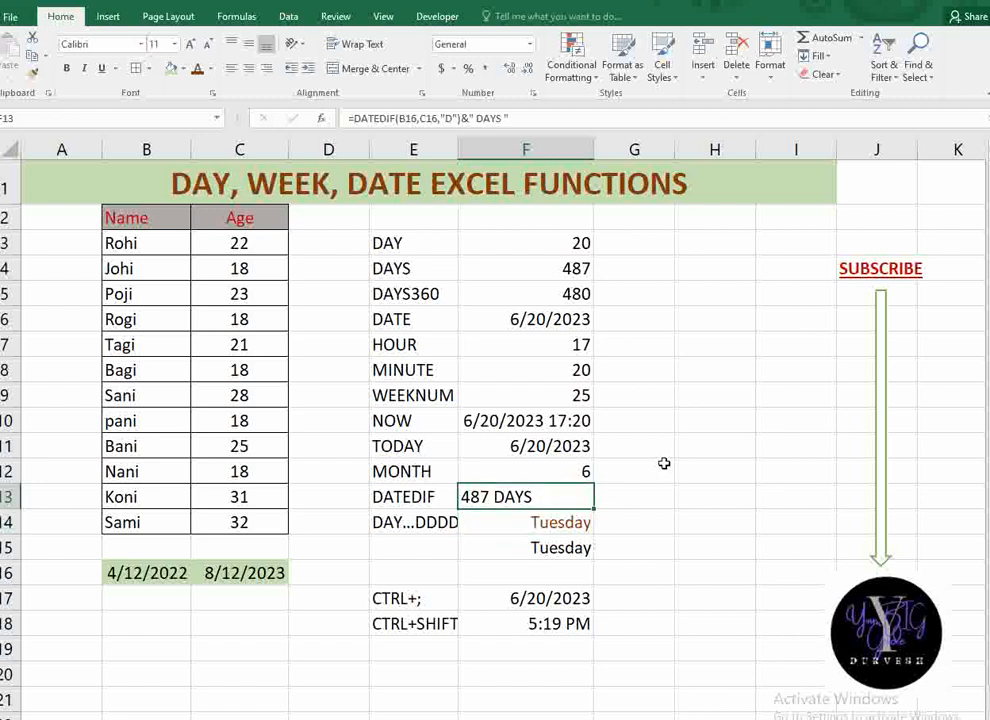
click(563, 262)
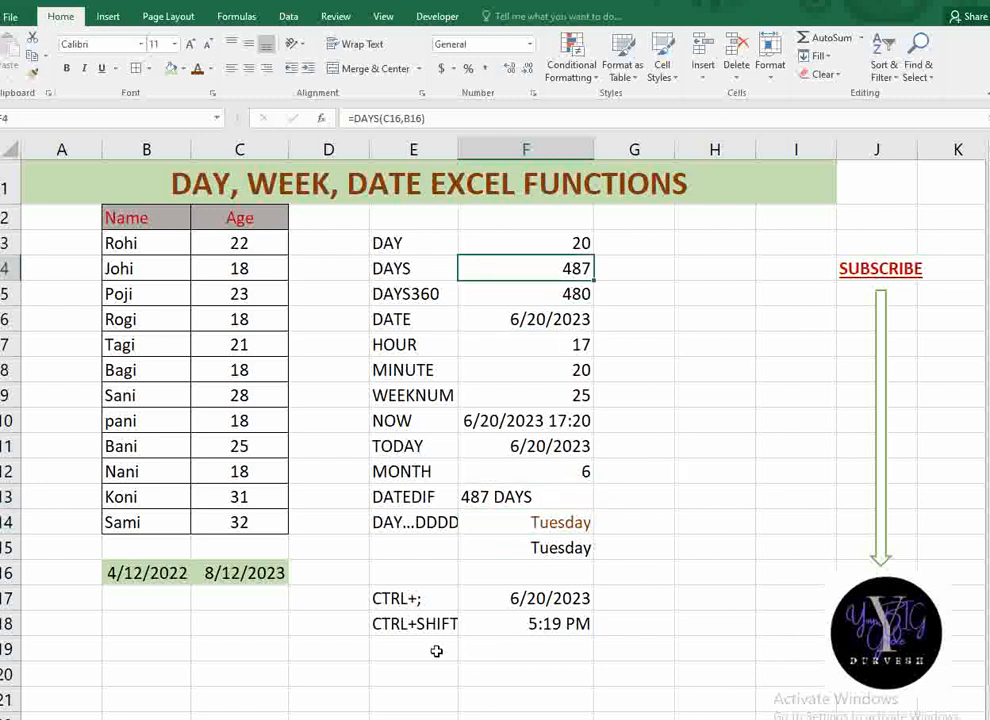
- Delete the contents of E17:F18, the shortcut labels and their date and time values
drag(453, 595, 577, 618)
key(Delete)
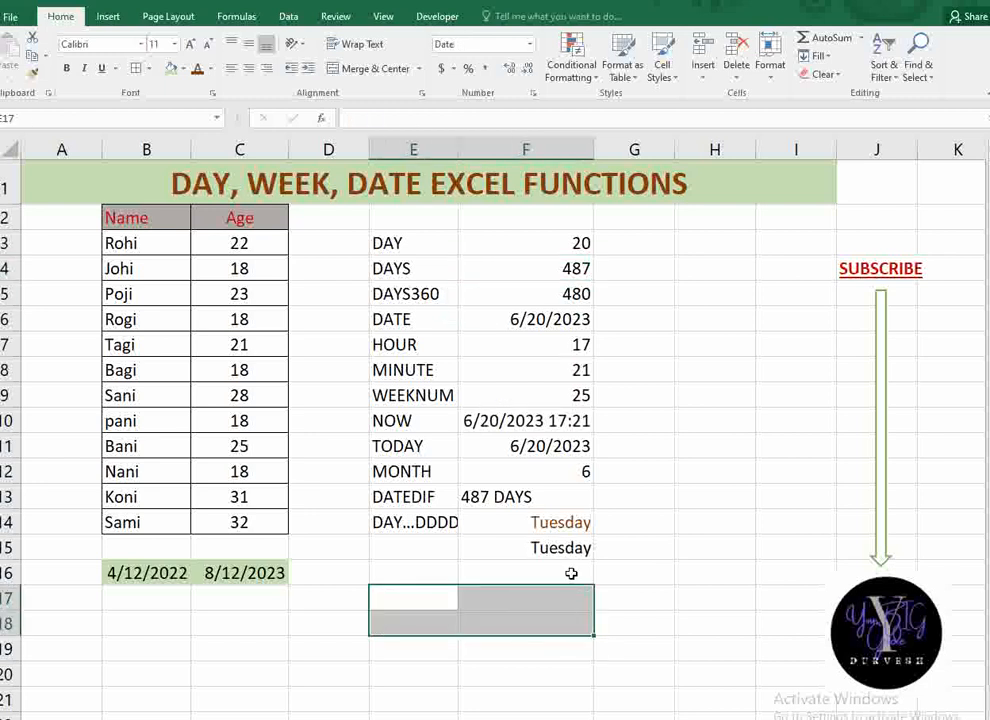
click(571, 572)
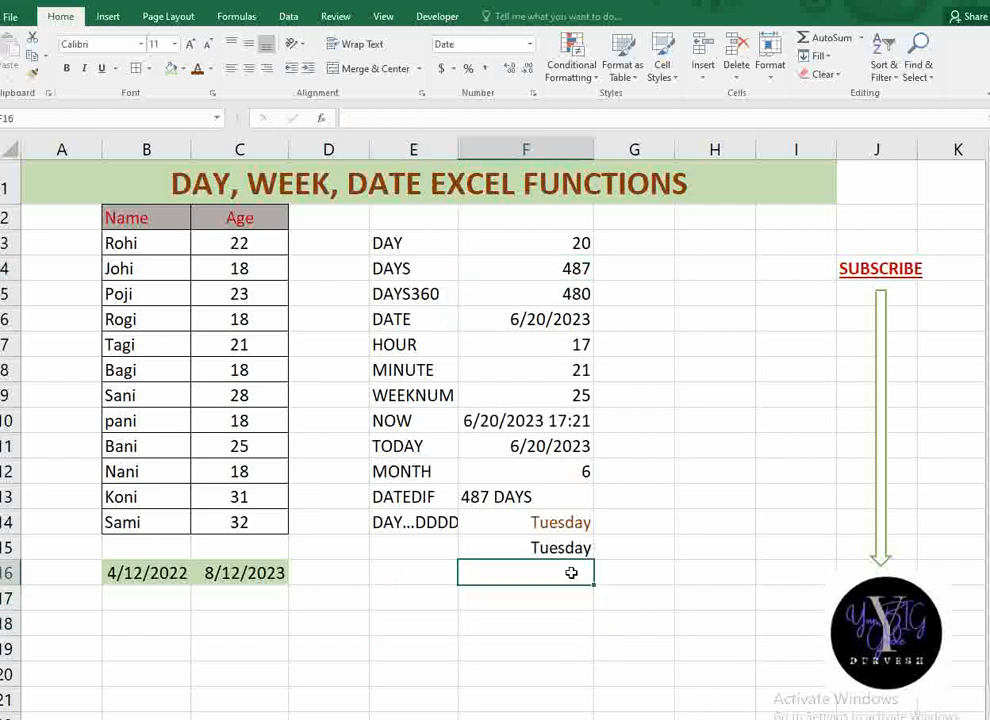
- Begin a formula in E17 with =DATEDIF(B16,C16,"Y")&" YEARS " to give the years between the two dates
click(437, 595)
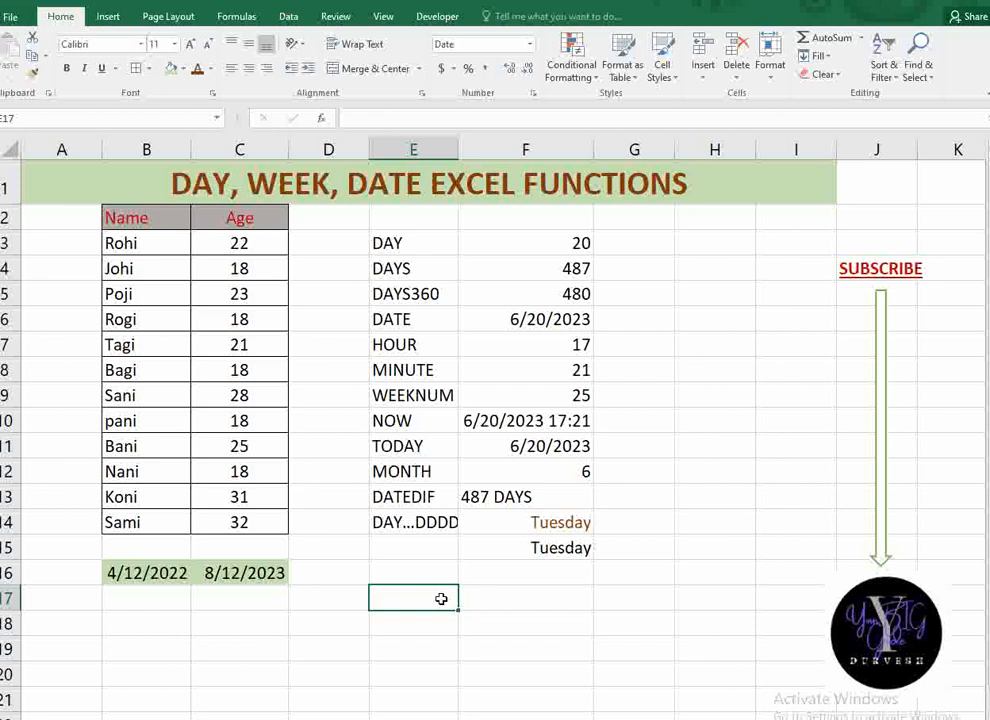
text(=DATED)
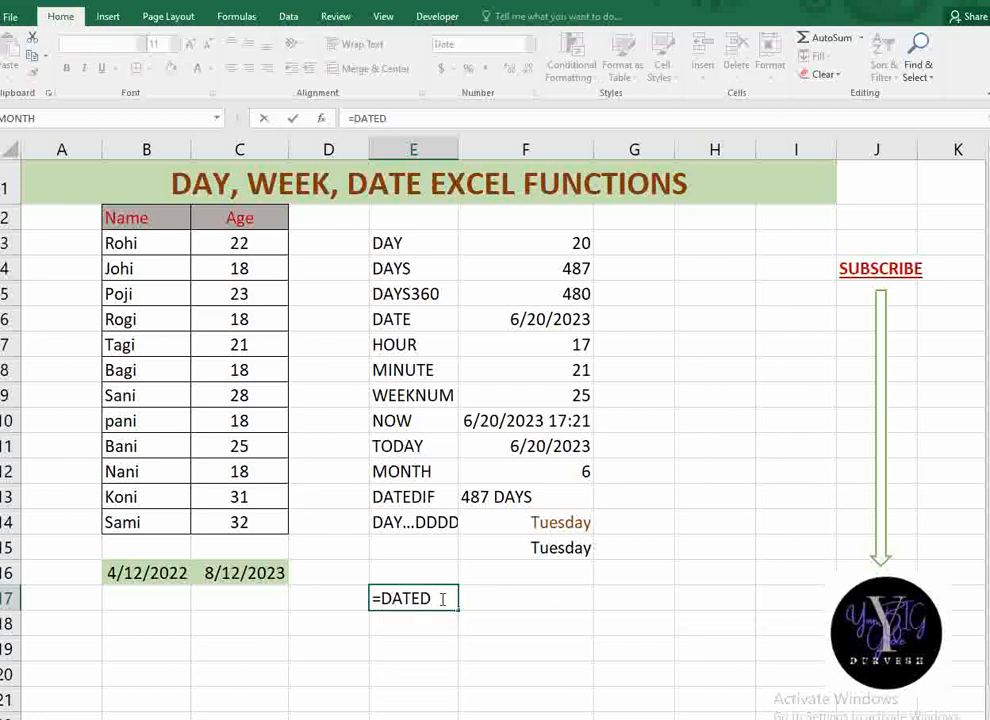
text(IF()
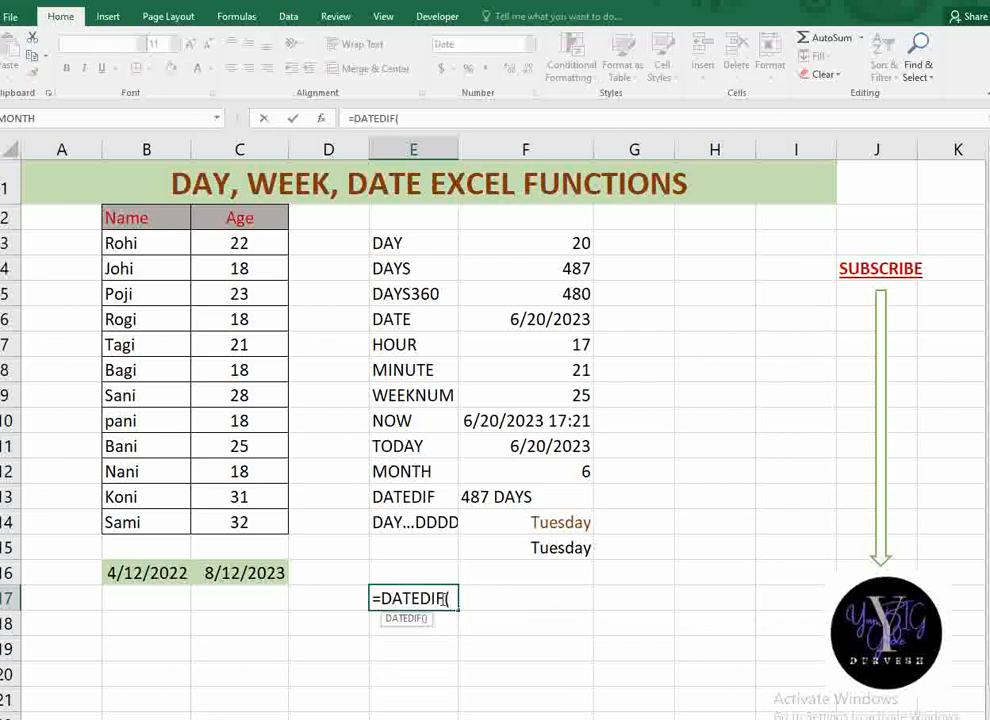
click(180, 581)
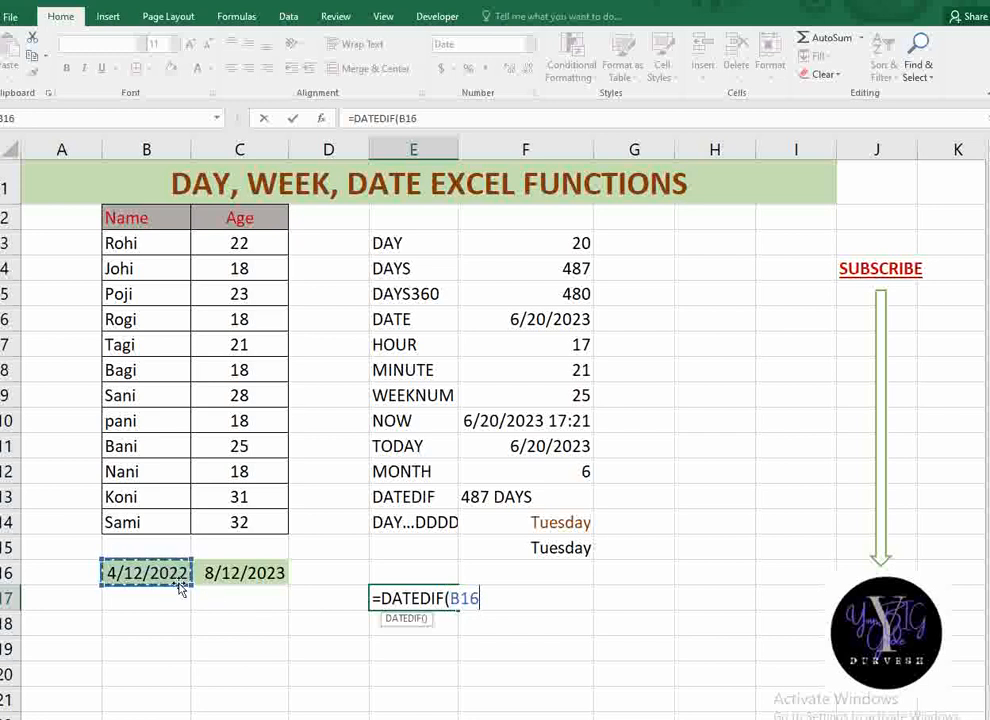
text(,)
click(262, 578)
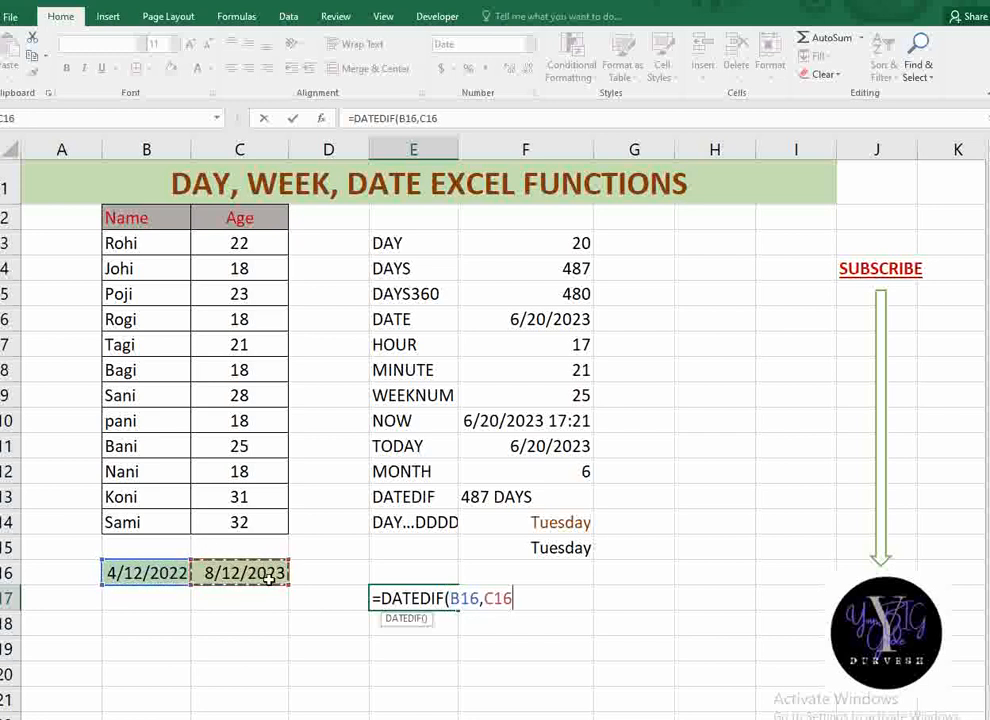
text(,"Y)
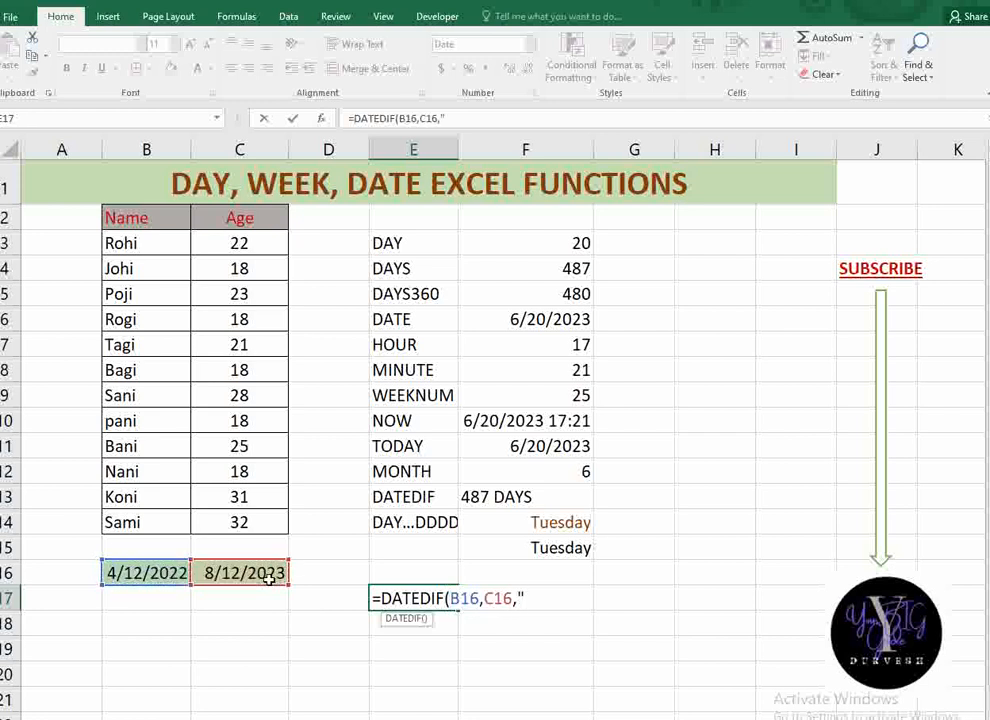
text(")&)
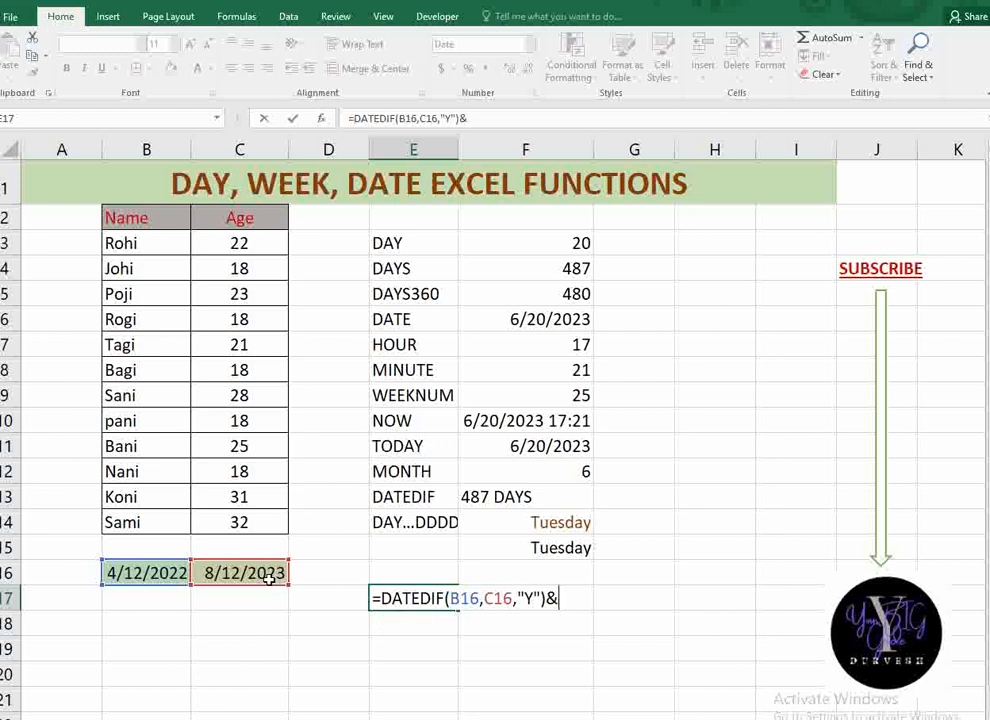
text(" YEARS)
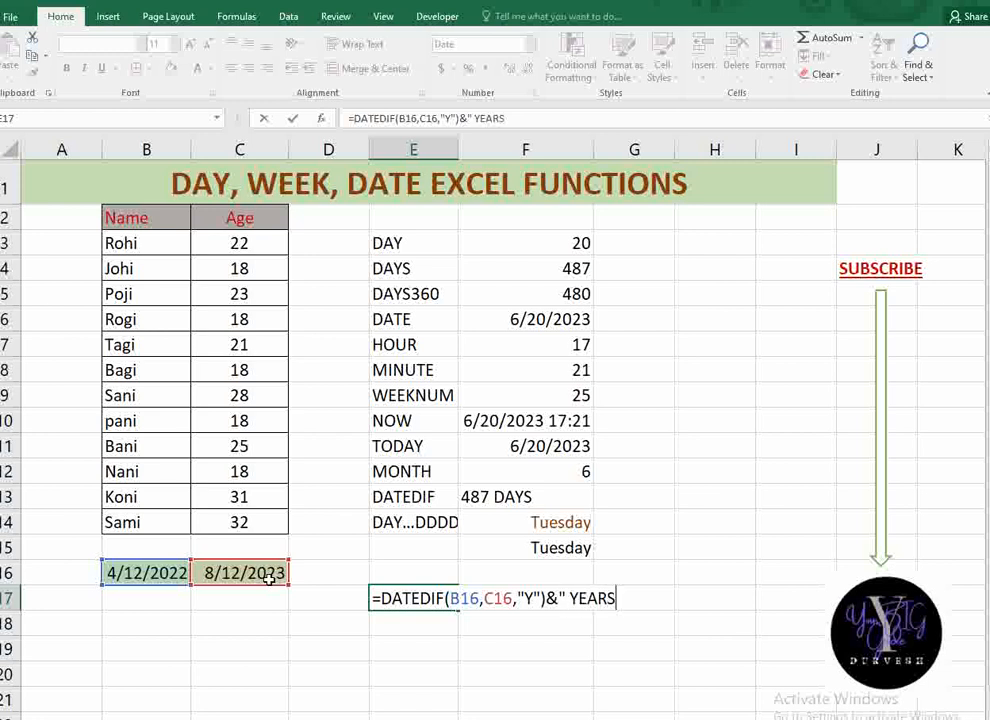
text(")
text(")
- Extend the E17 formula with &DATEDIF(B16,C16,"M")&" MONTHS for the months between the two dates
text(&)
text(DATEDIF)
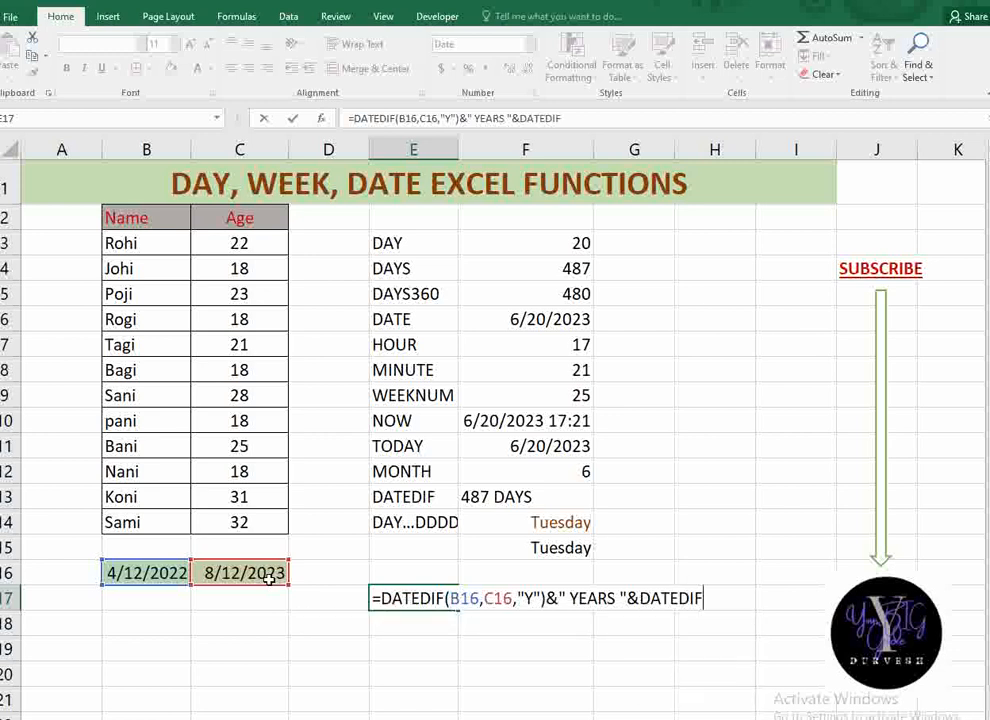
text(()
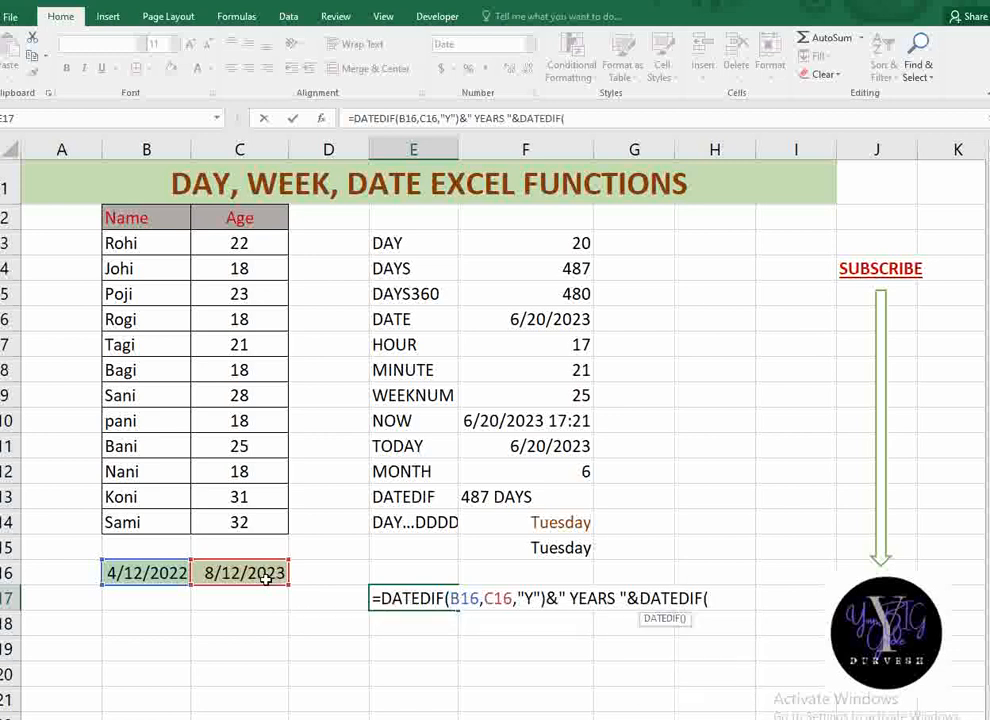
click(121, 584)
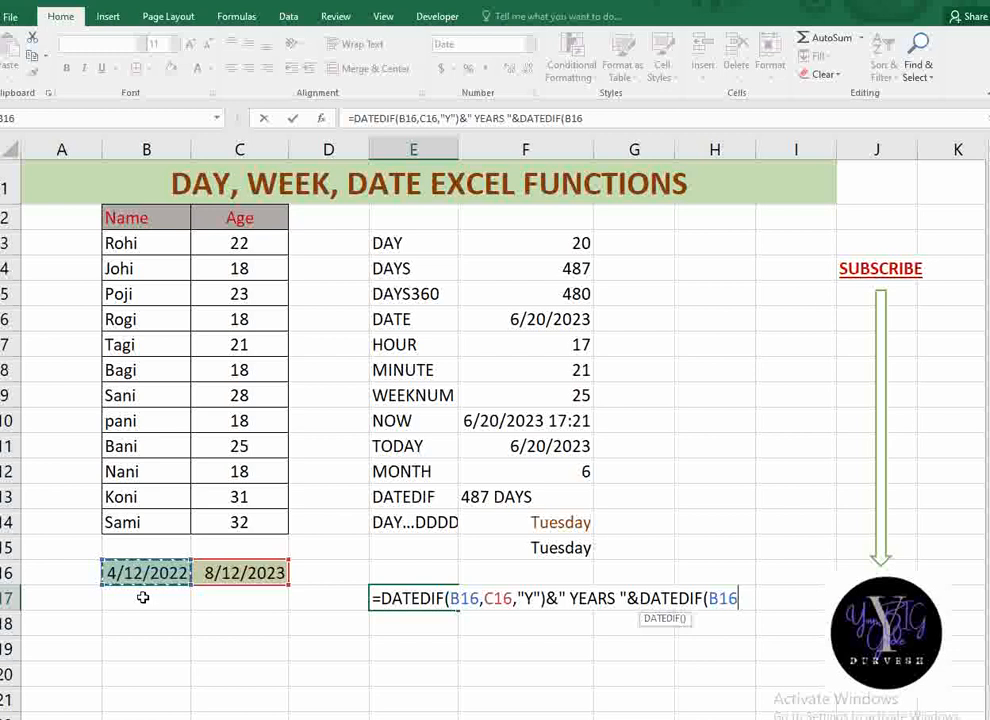
text(,)
click(200, 572)
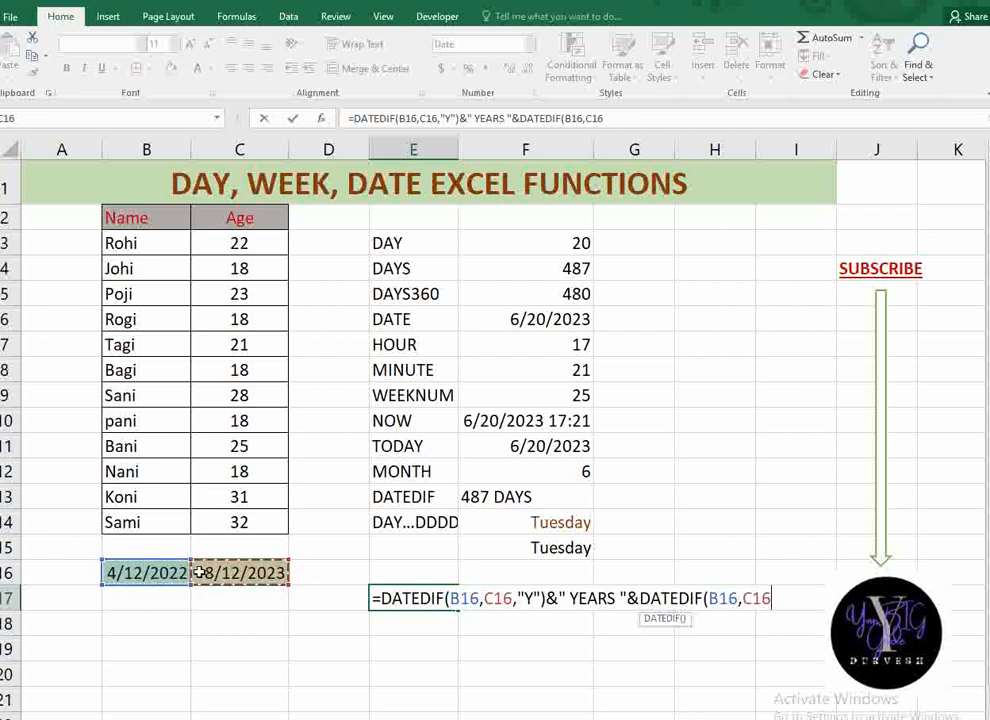
text(,)
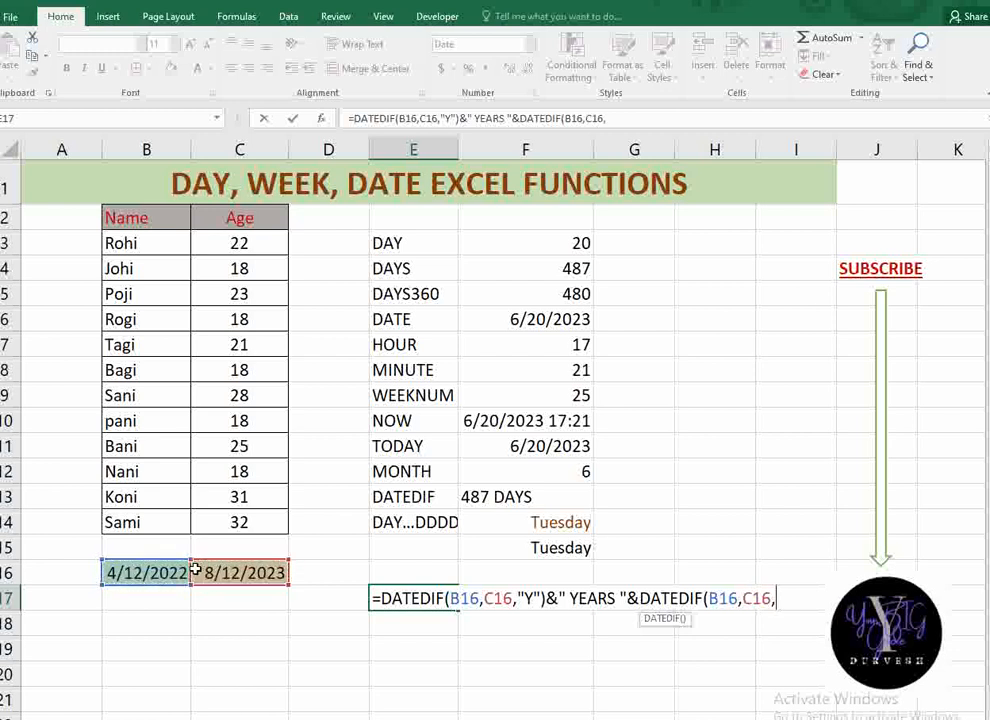
text("M"))
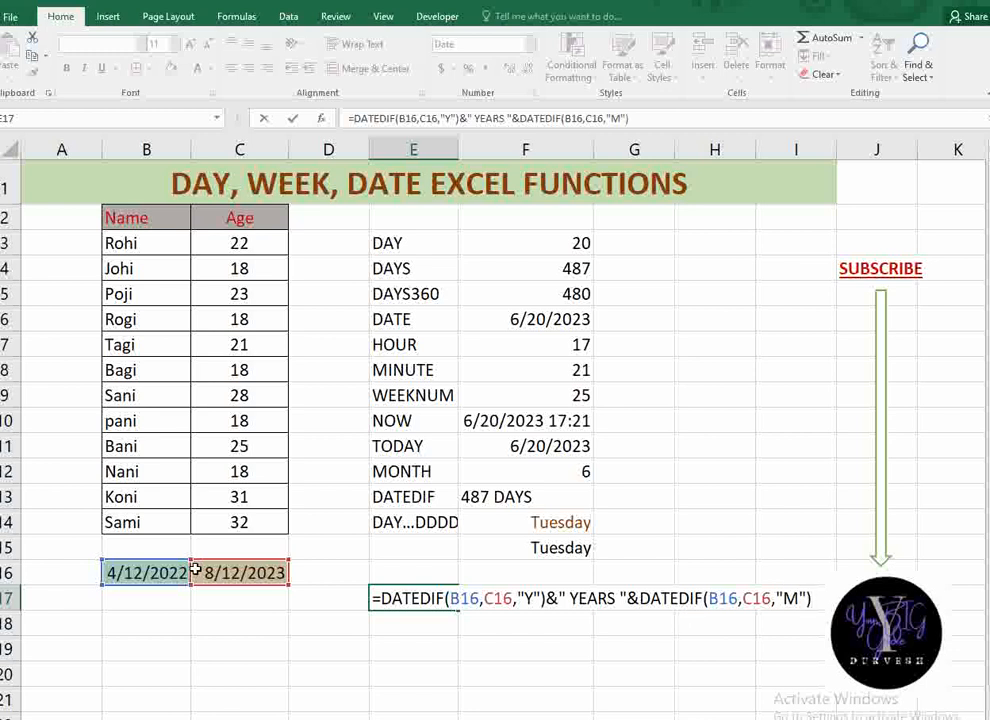
text(&" mO)
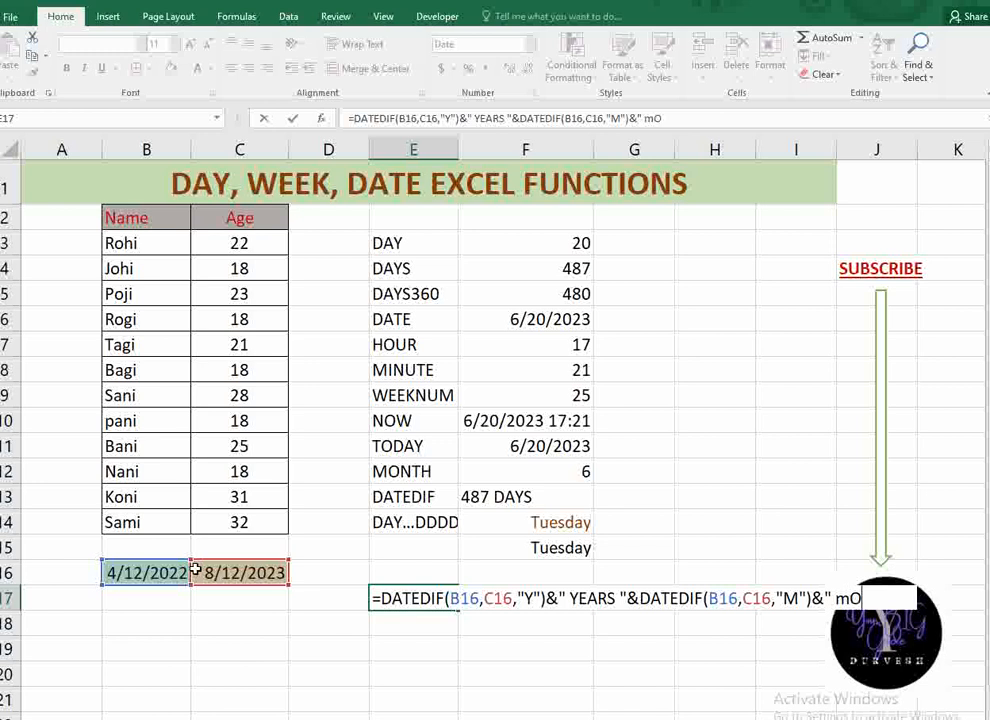
key(BackSpace)
key(BackSpace)
text(MONTHS)
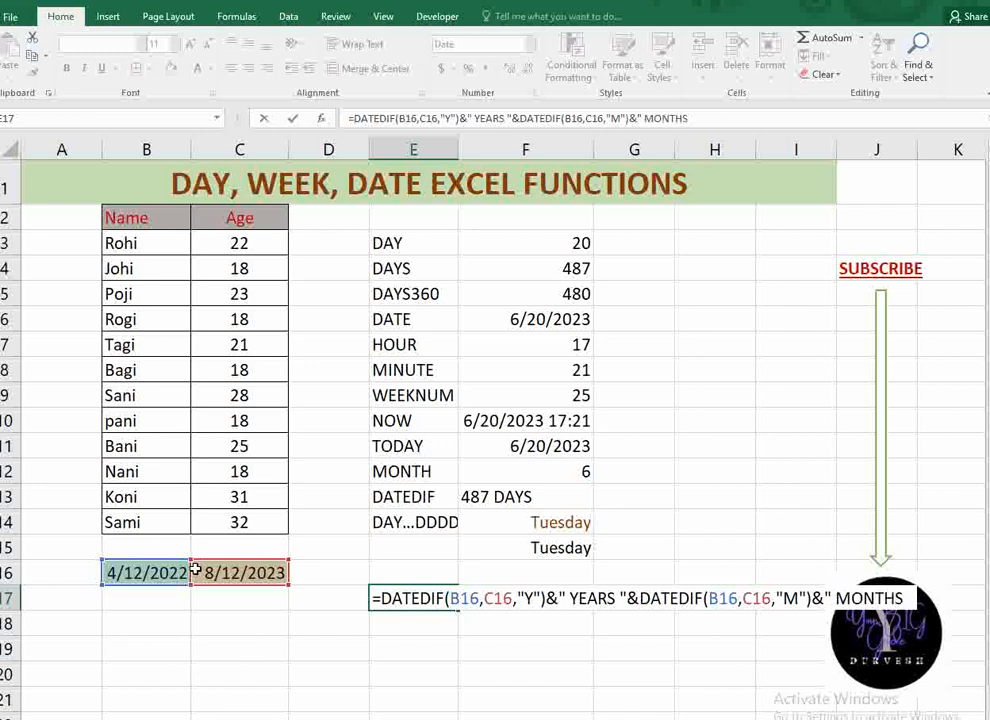
- Close the MONTHS text in the E17 formula, append &DATEDIF(B16,C16,"D")&" DAYS " and commit the formula
text("&DATEDIF)
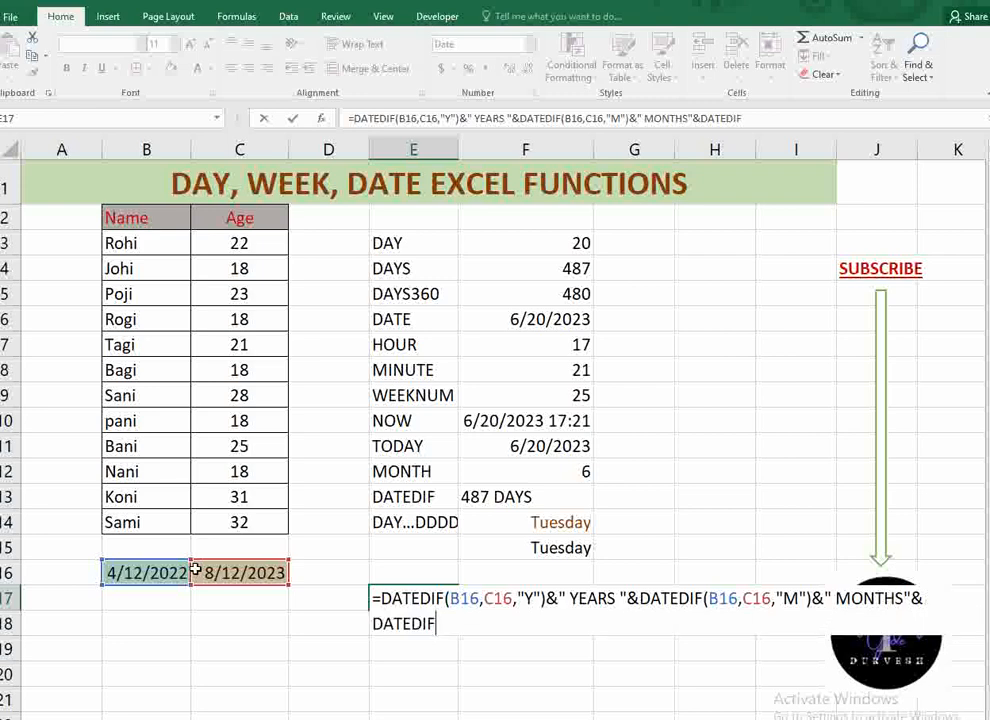
text(()
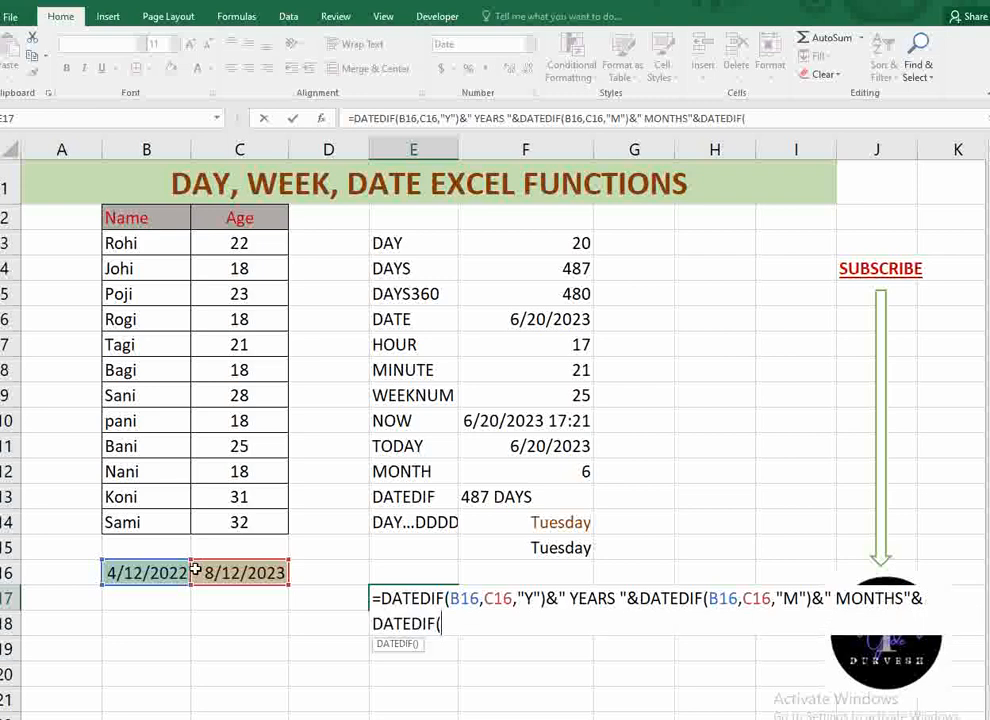
click(131, 577)
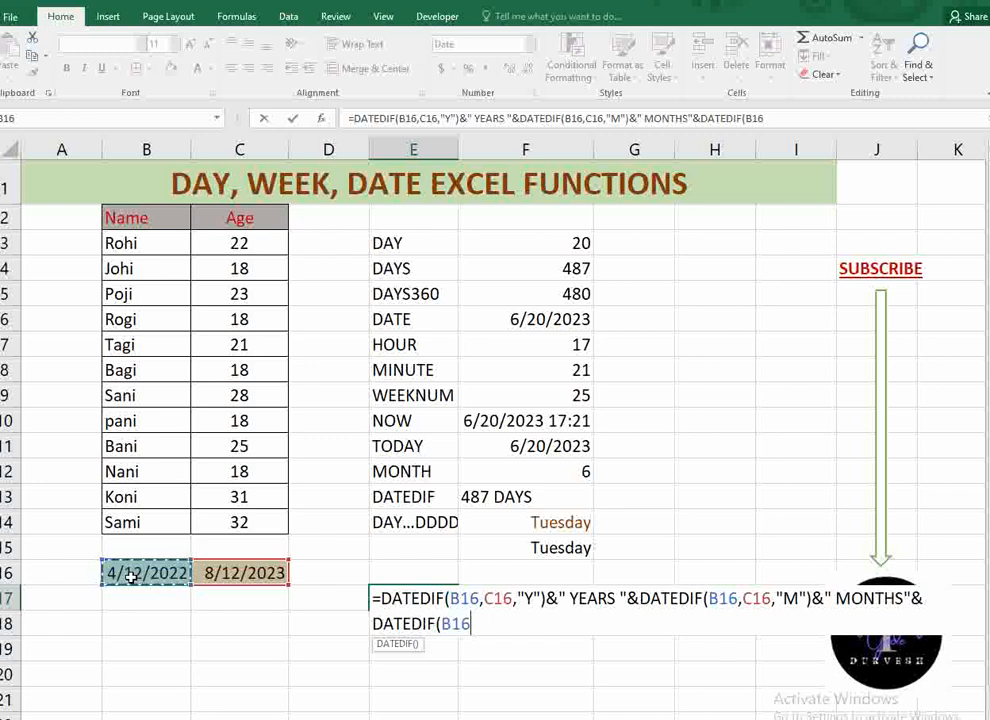
text(,)
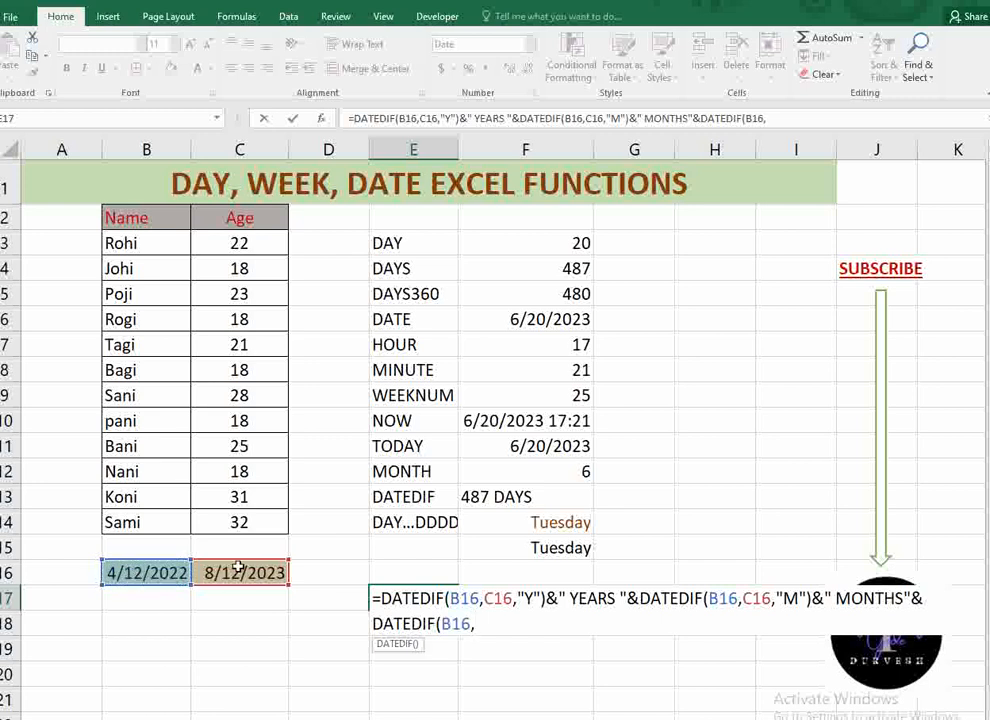
click(265, 573)
text(,")
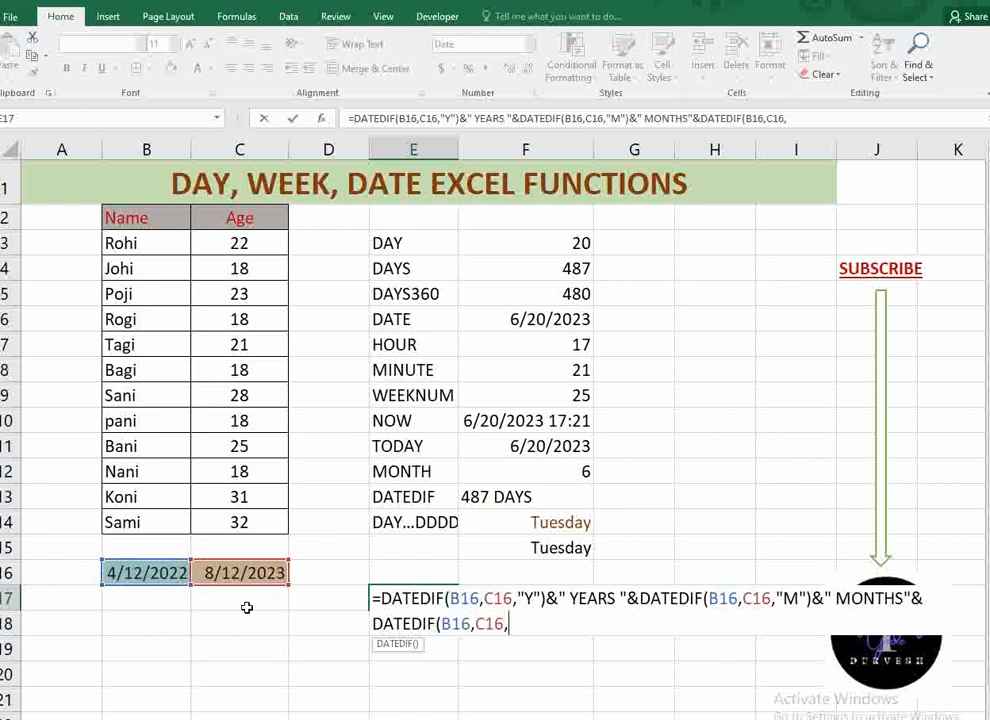
text(D")&)
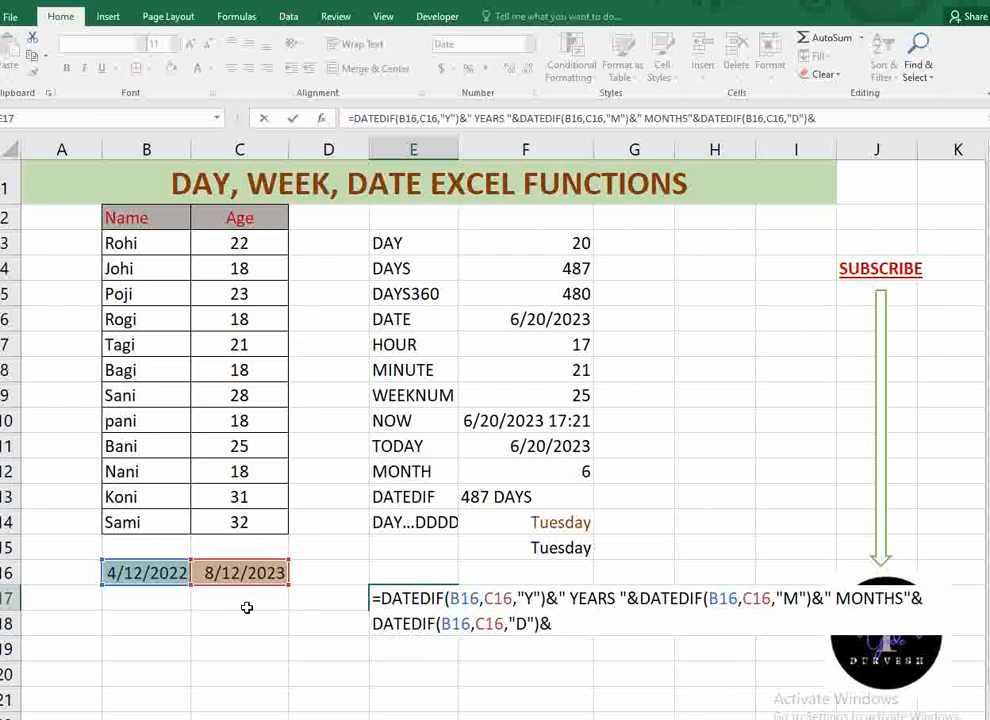
text(" DAYS ")))
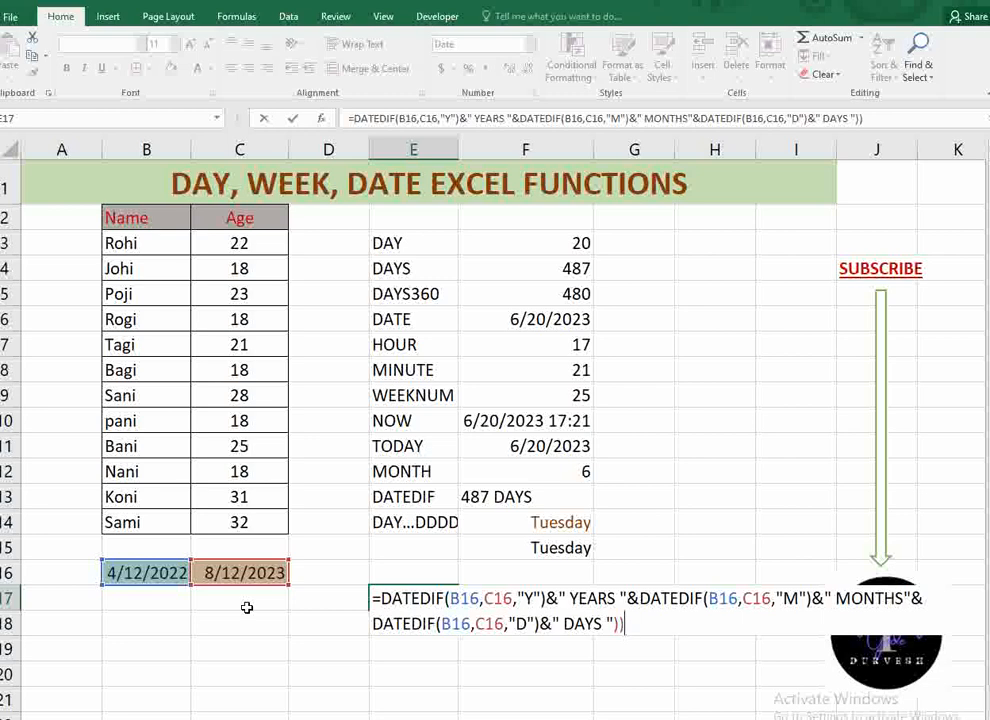
text()))
key(BackSpace)
key(BackSpace)
key(Return)
key(Return)
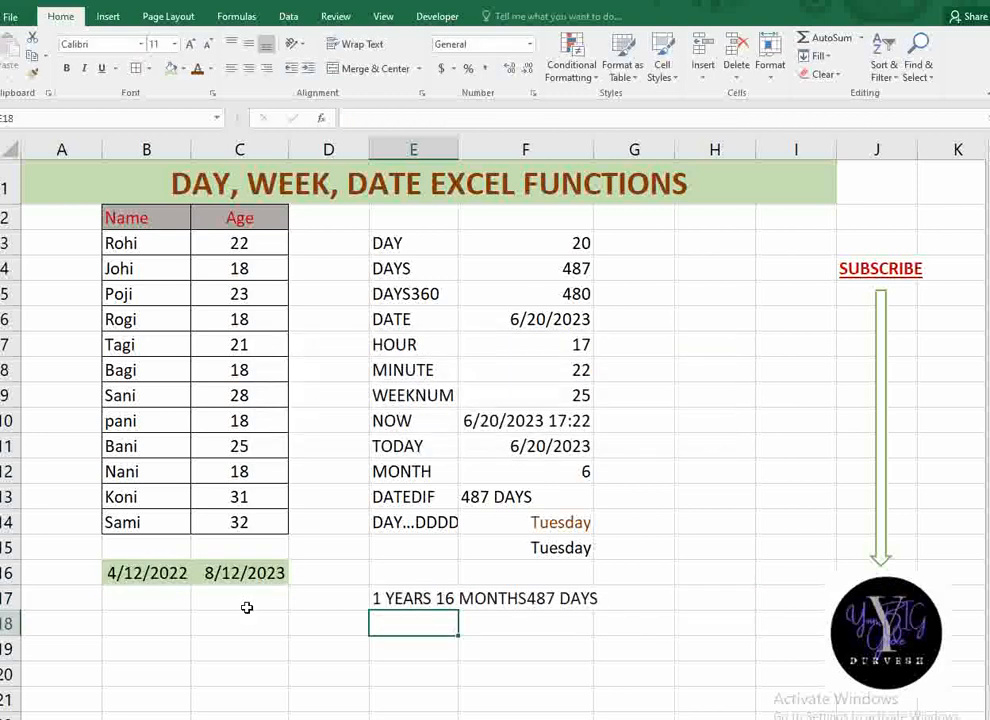
- Insert a space after MONTHS inside the quoted text of the E17 formula and commit it
click(430, 594)
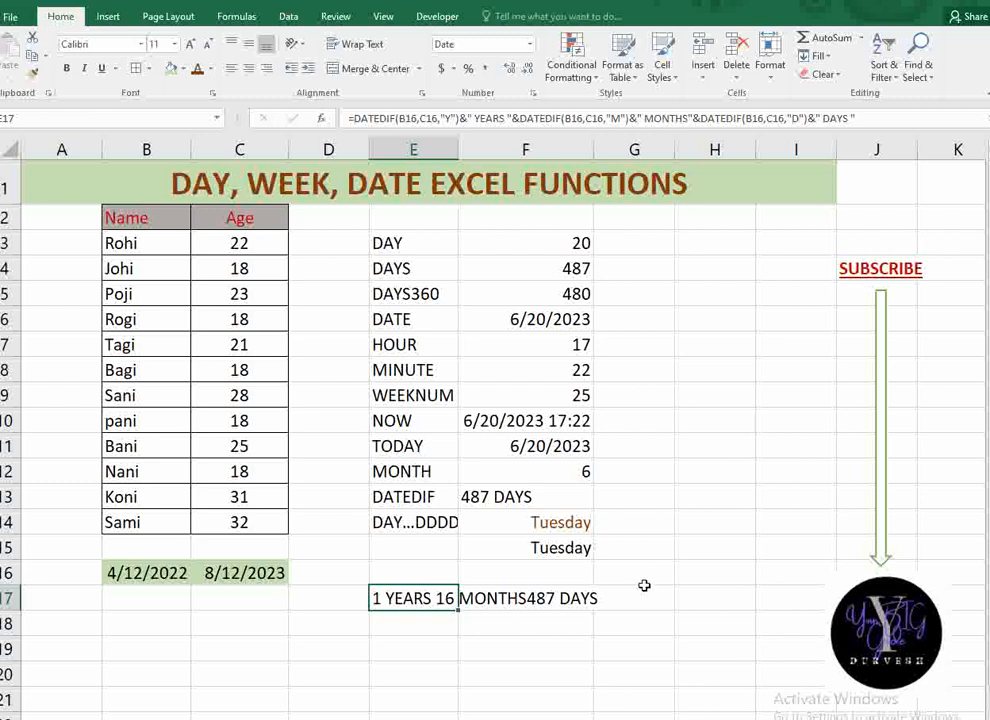
click(513, 595)
click(450, 598)
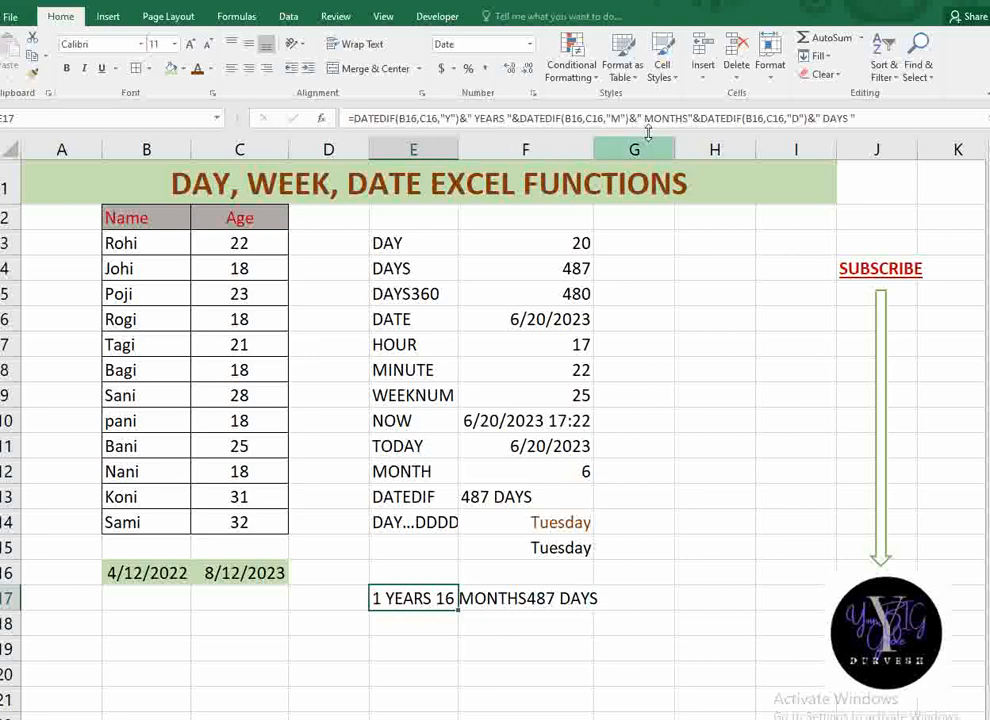
click(688, 118)
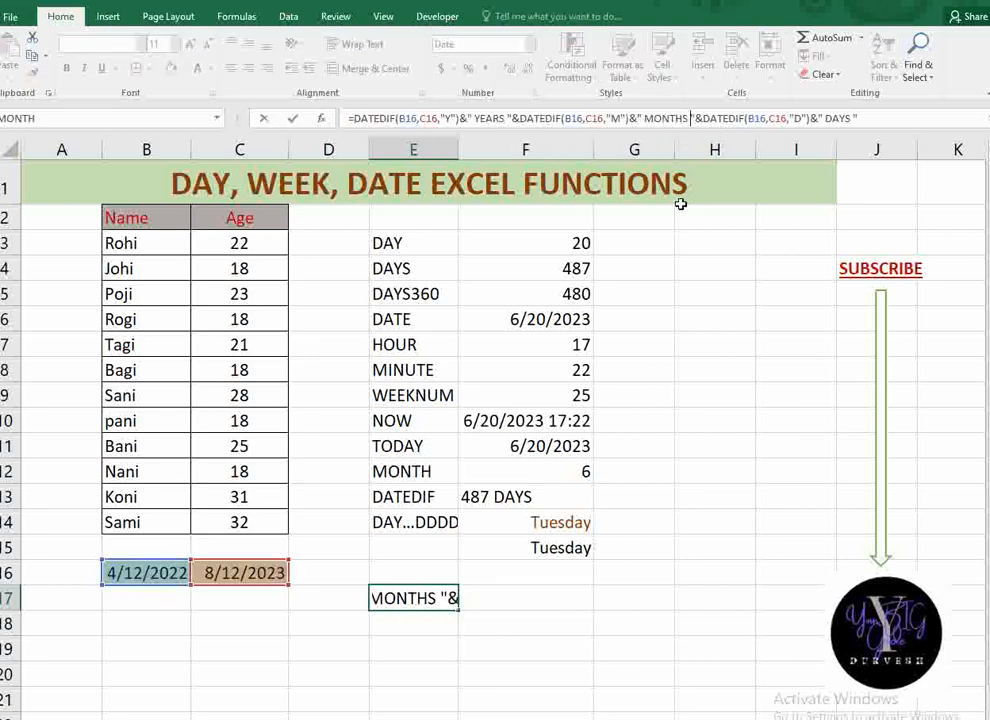
key(Return)
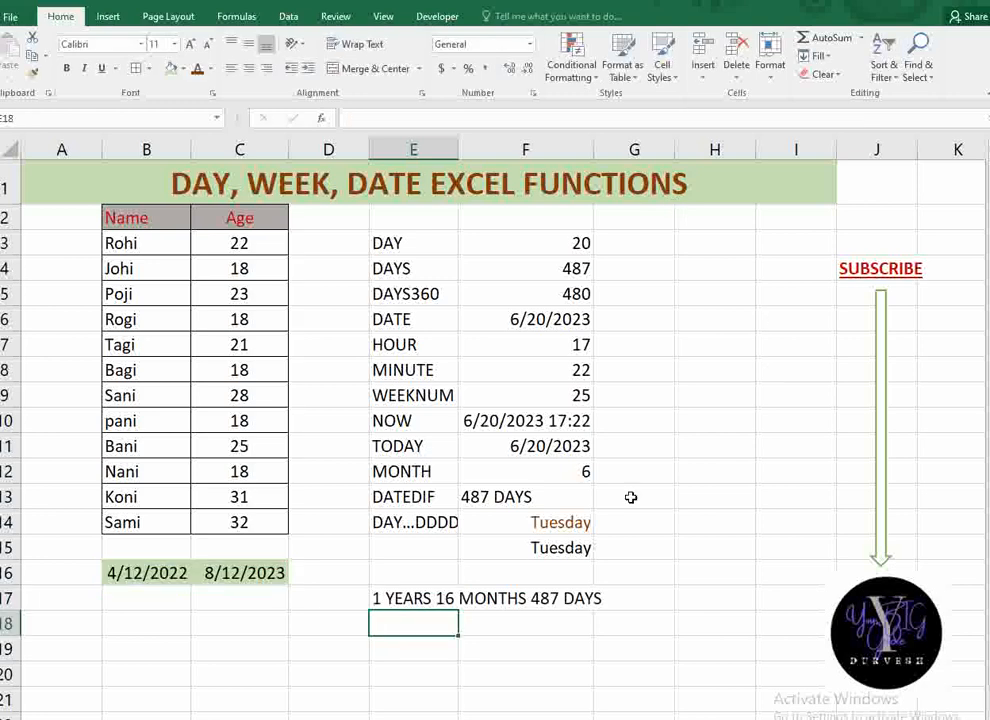
click(378, 598)
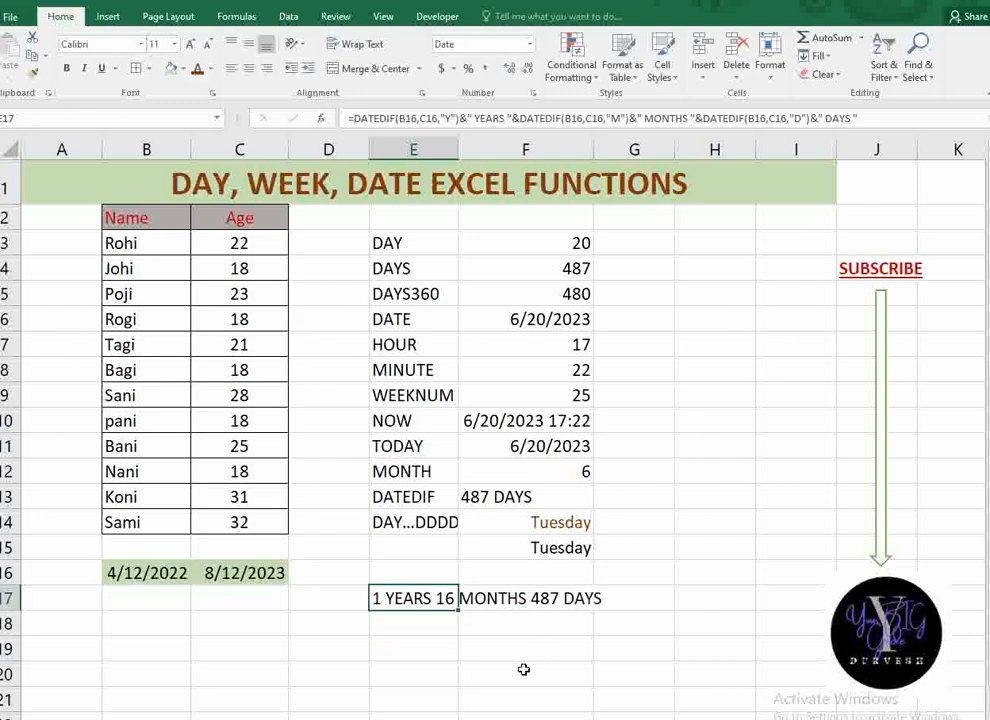